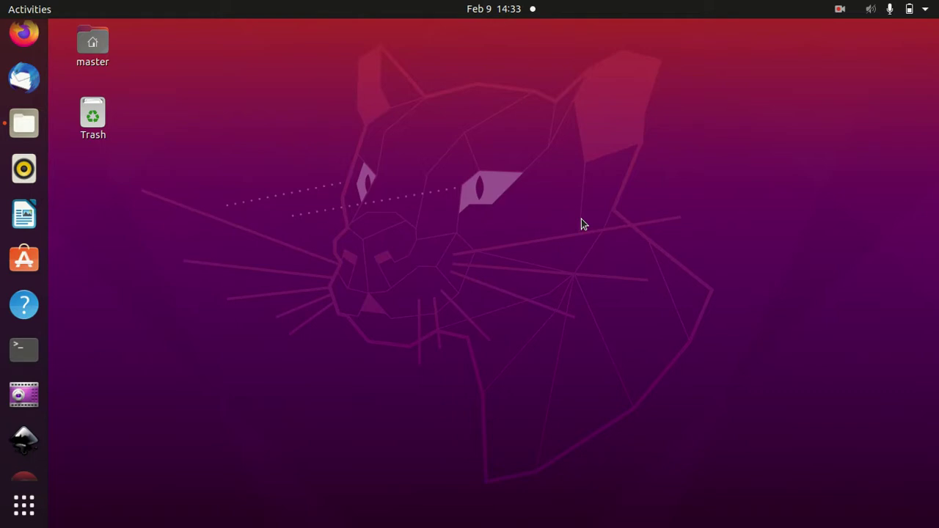
Launch Inkscape from the Ubuntu dock
left_click(27, 440)
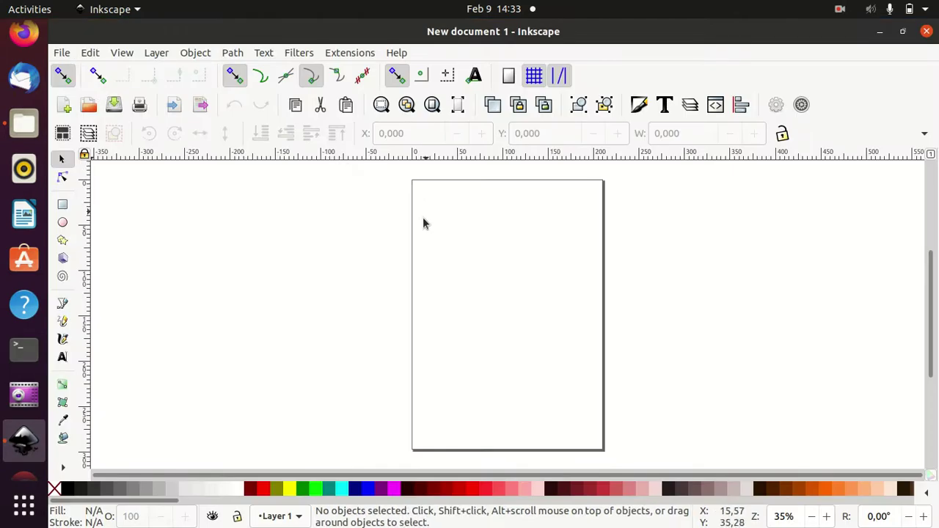
Turn off Show page border in Document Properties
left_click(63, 53)
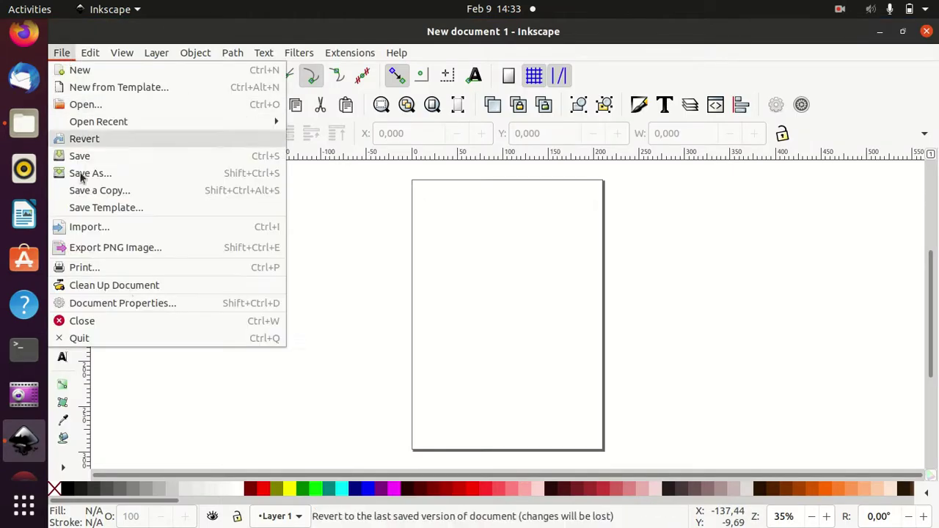
left_click(129, 304)
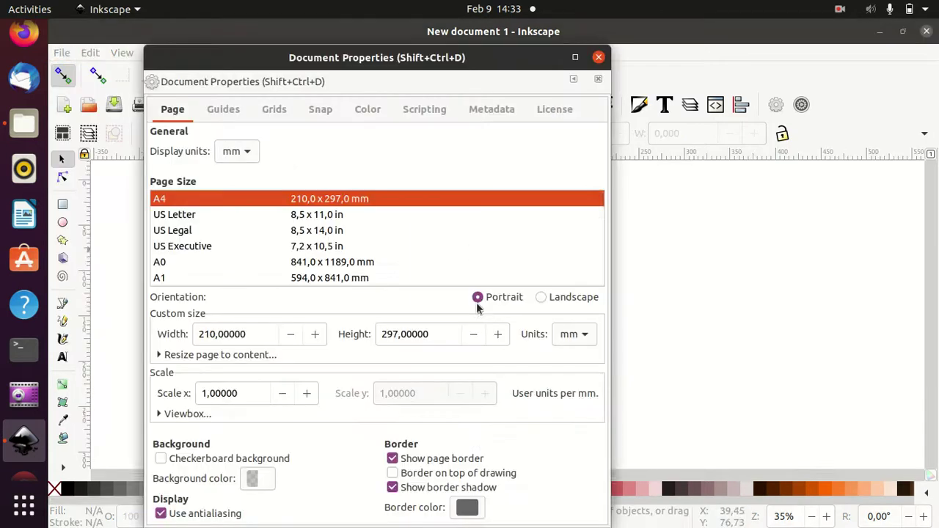
left_click(392, 459)
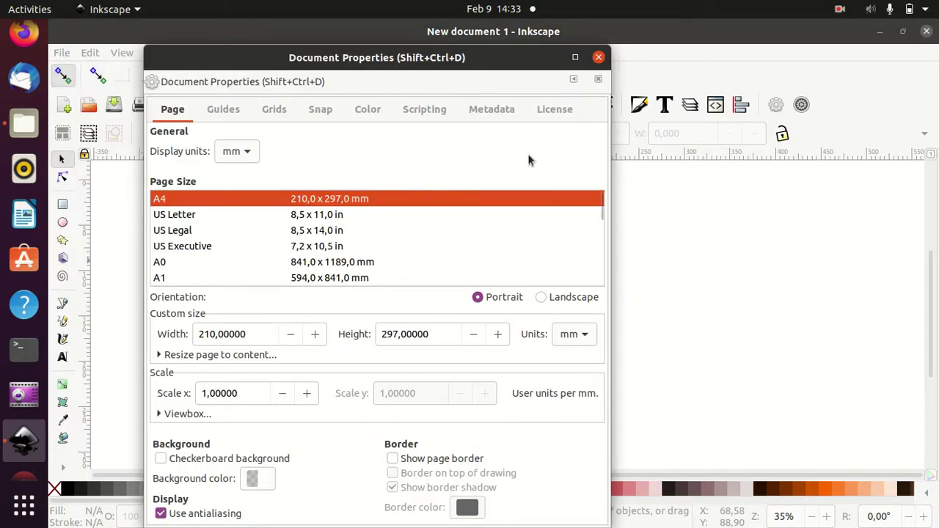
left_click(599, 57)
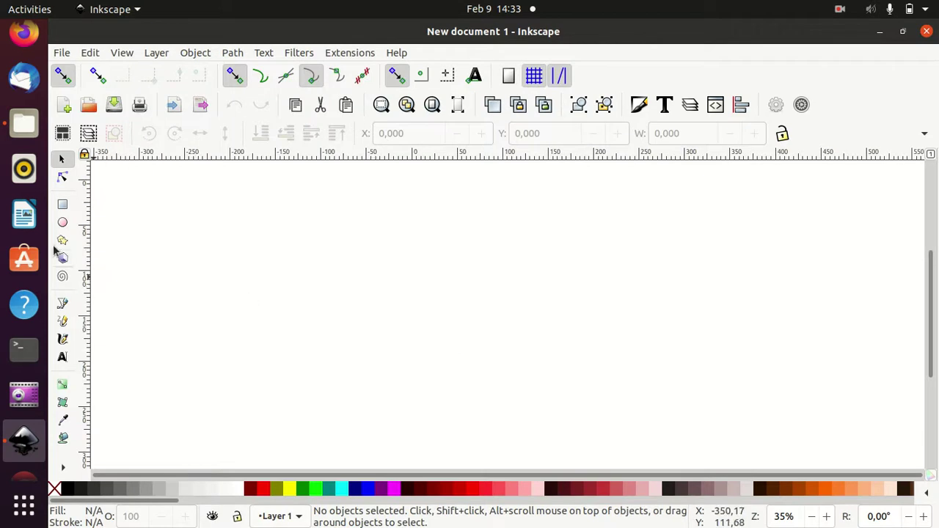
Draw a rectangle and size it to 1280 × 720 mm
left_click(63, 205)
left_click_drag(274, 241, 481, 378)
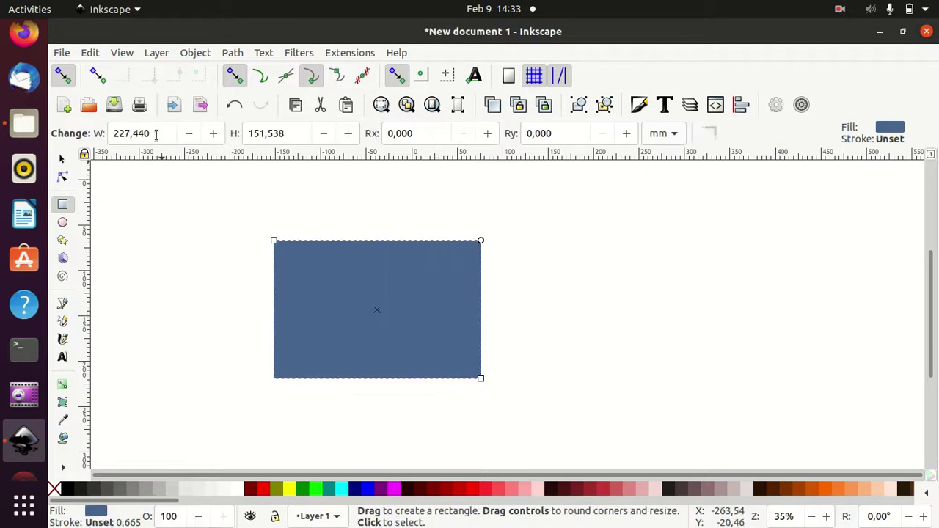
left_click_drag(156, 134, 87, 135)
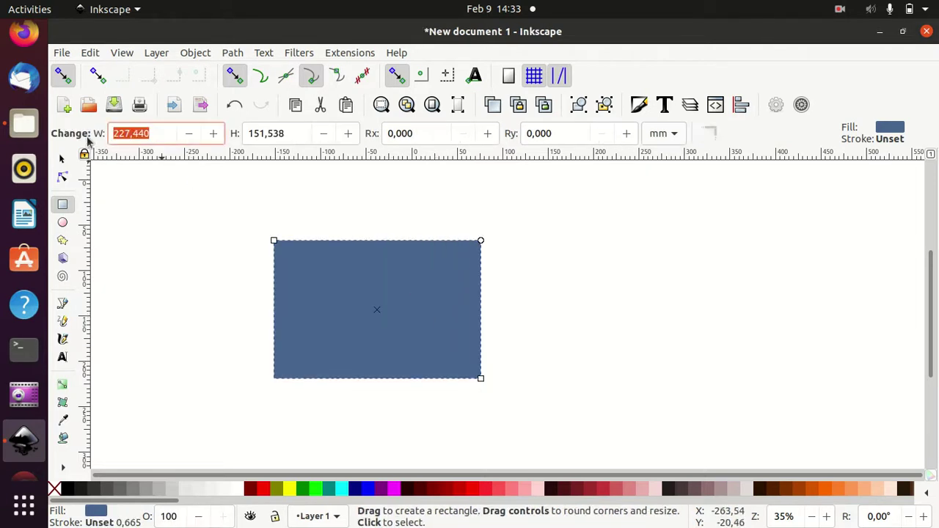
type("1280")
key("Tab")
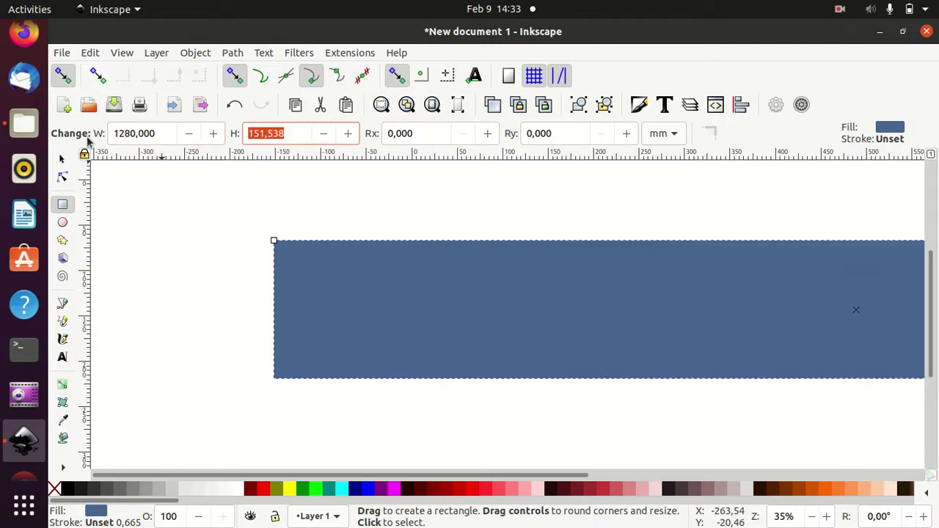
type("720")
key("Return")
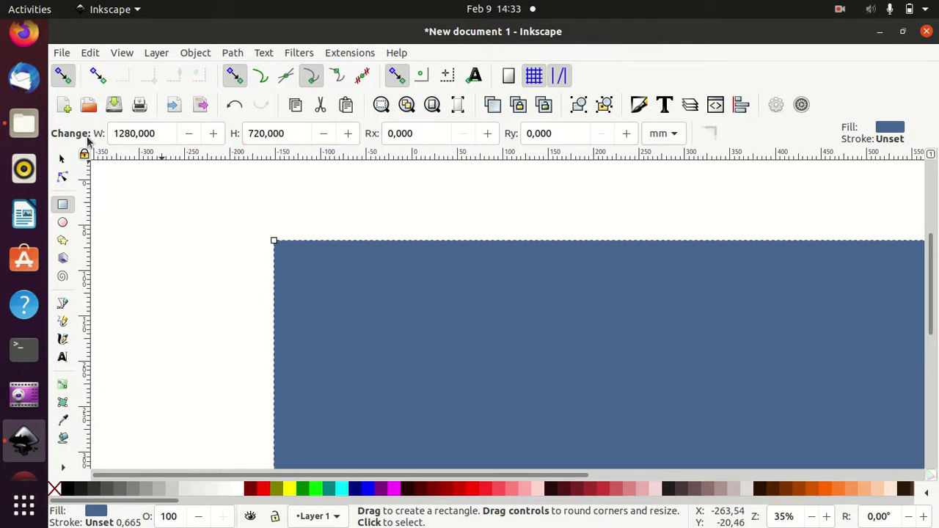
scroll(196, 265, "down", 2)
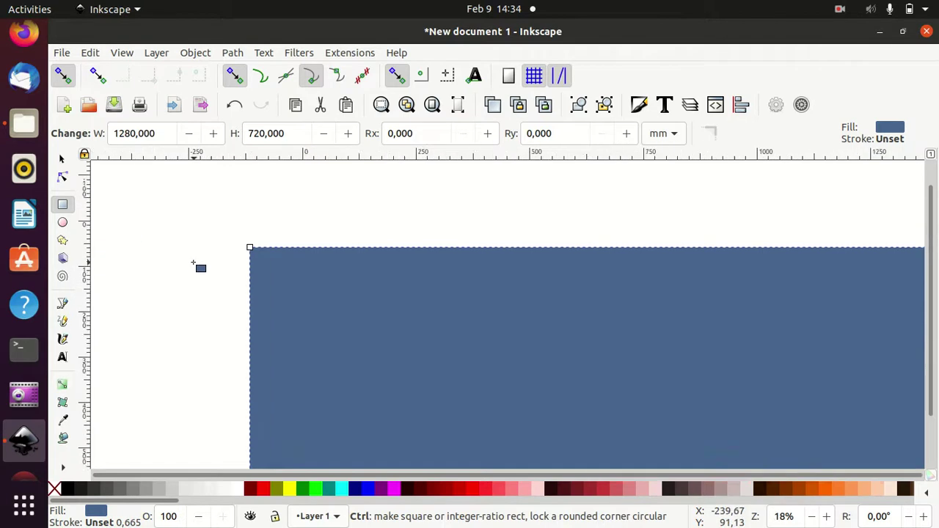
scroll(194, 262, "down", 3)
scroll(178, 270, "up", 2)
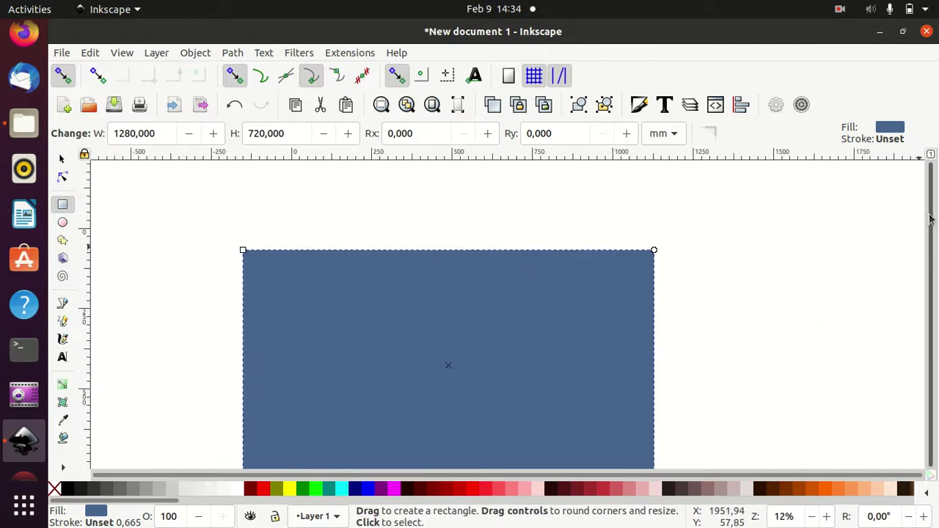
scroll(723, 310, "down", 2)
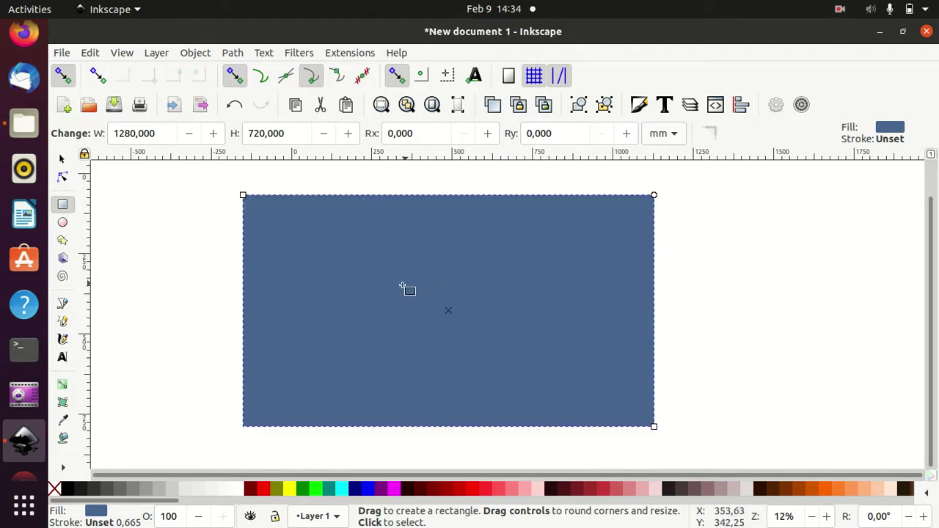
Confirm the rectangle's fill is 486590ff in Fill and Stroke, then collapse the panel
left_click(639, 105)
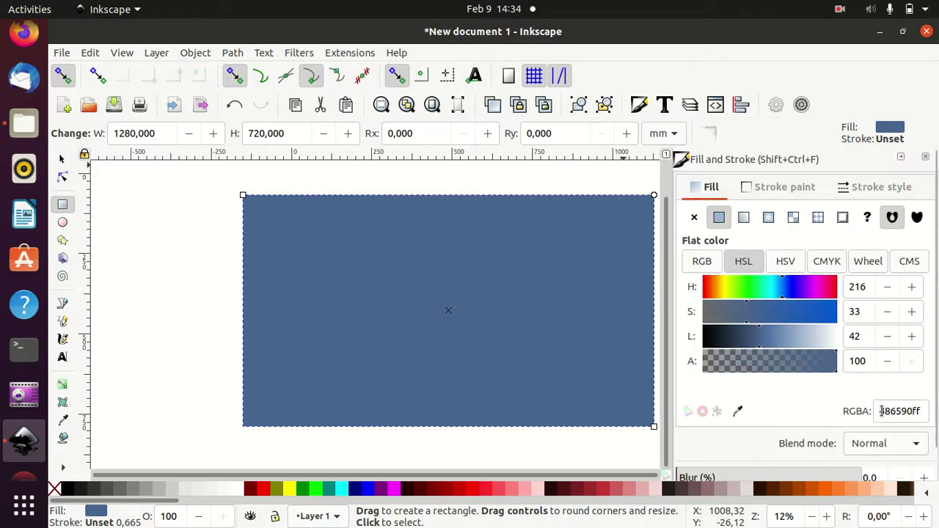
left_click_drag(881, 411, 915, 411)
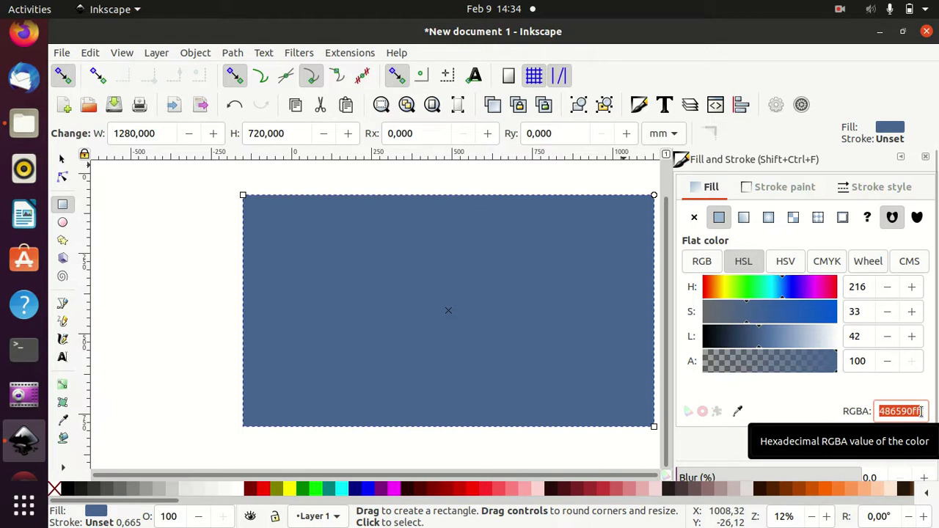
left_click(911, 412)
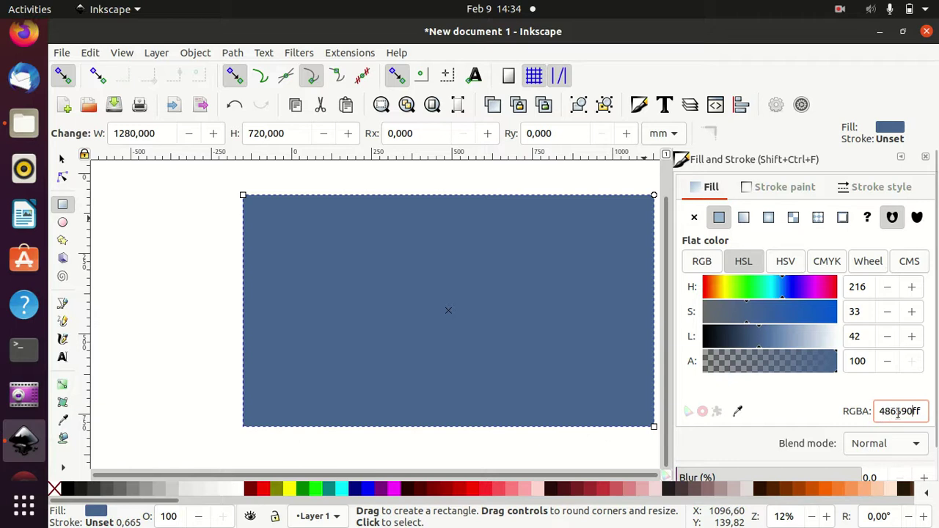
left_click(901, 157)
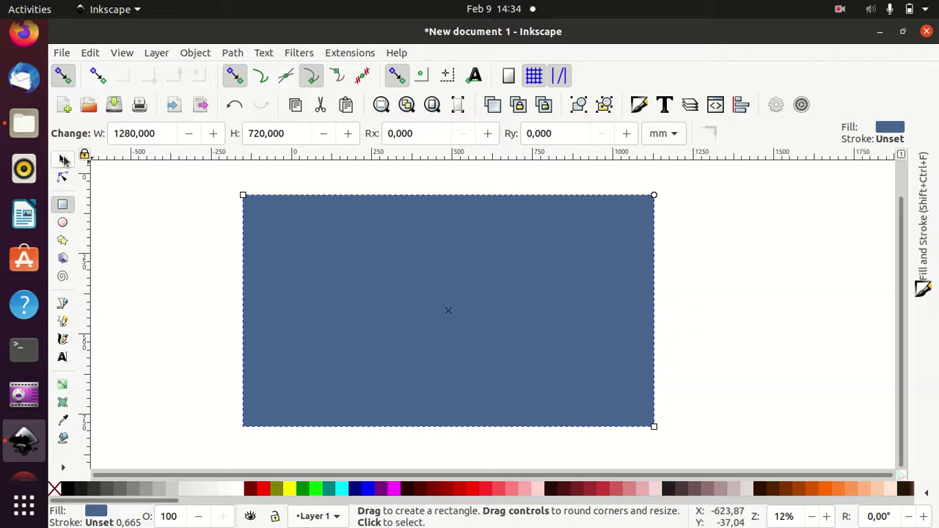
left_click(63, 159)
Duplicate the blue rectangle, fill the copy white, and squash it to the lower part
left_click(392, 257)
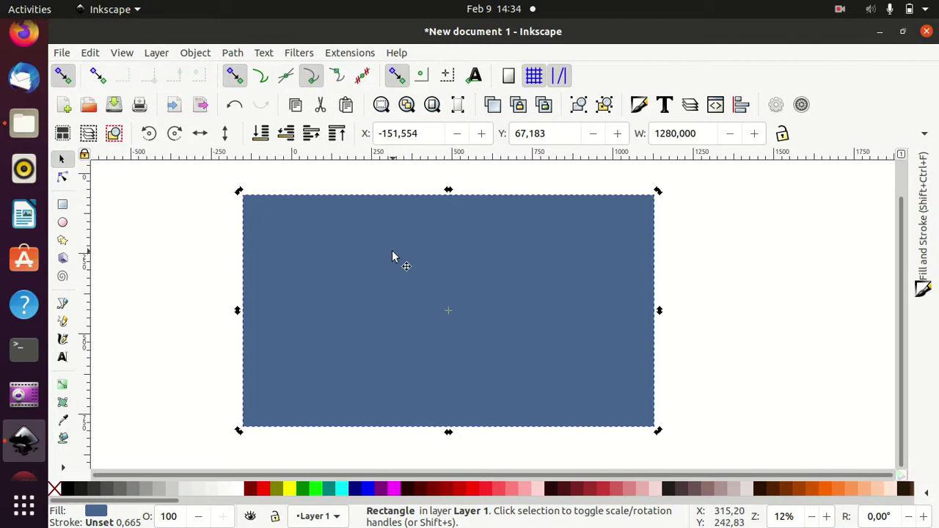
key("ctrl")
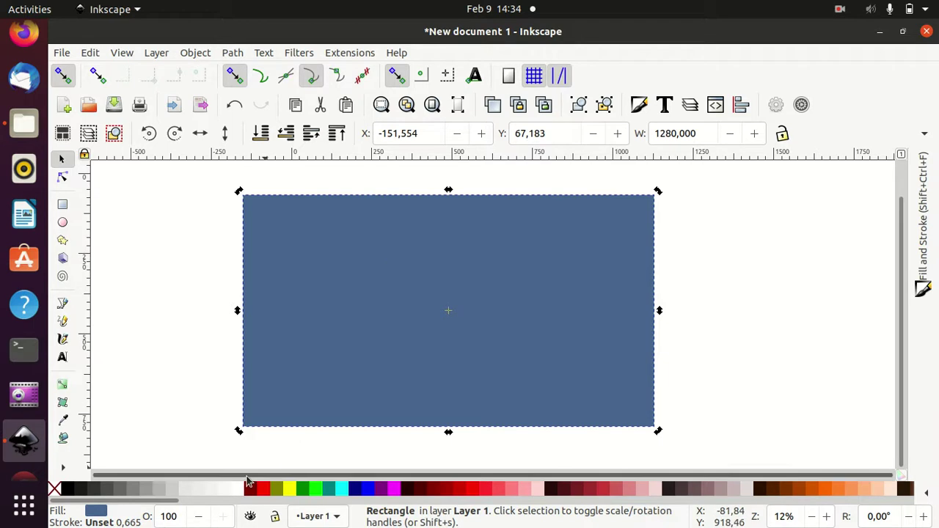
left_click(240, 490)
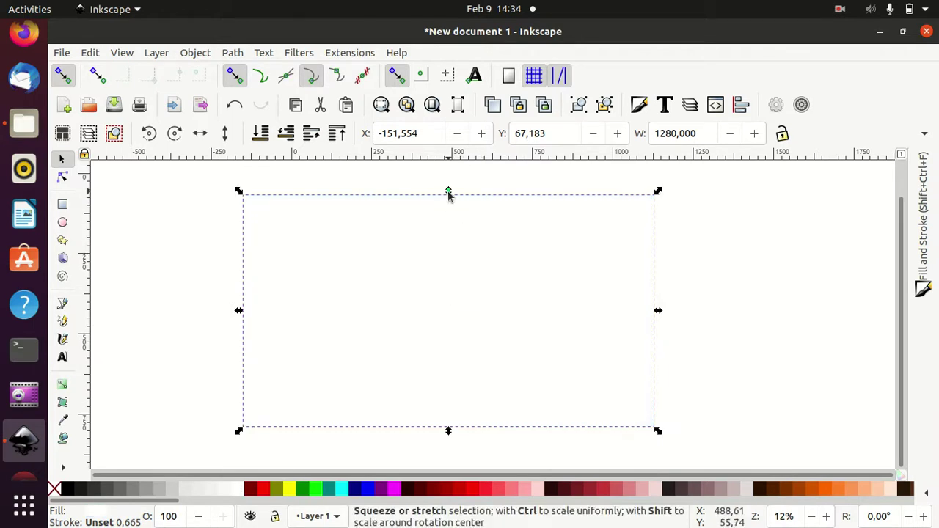
left_click_drag(448, 190, 449, 334)
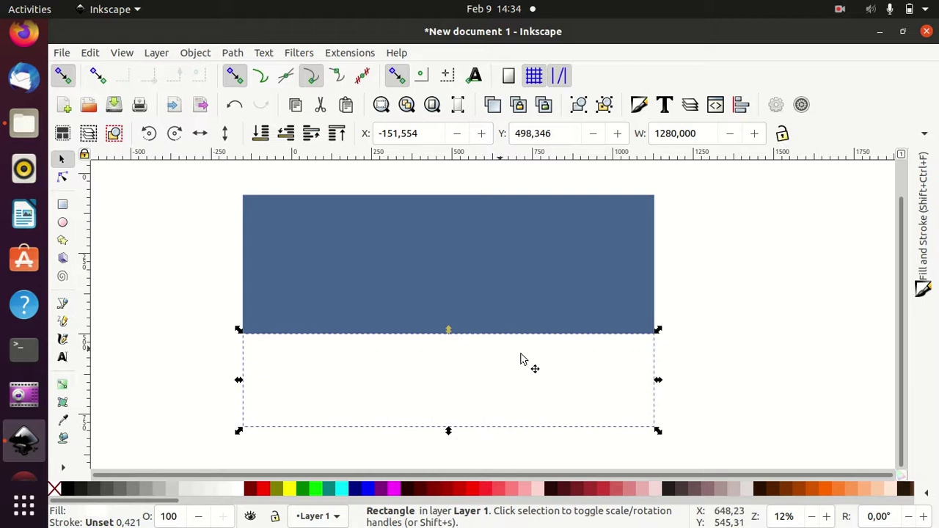
key("ctrl+z")
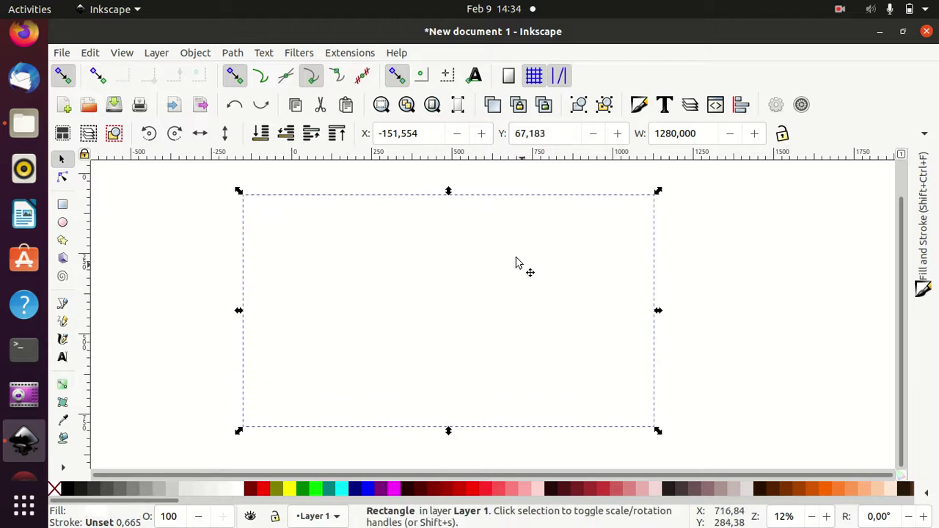
mouse_move(448, 192)
left_mouse_down()
mouse_move(445, 343)
mouse_move(445, 331)
left_mouse_up()
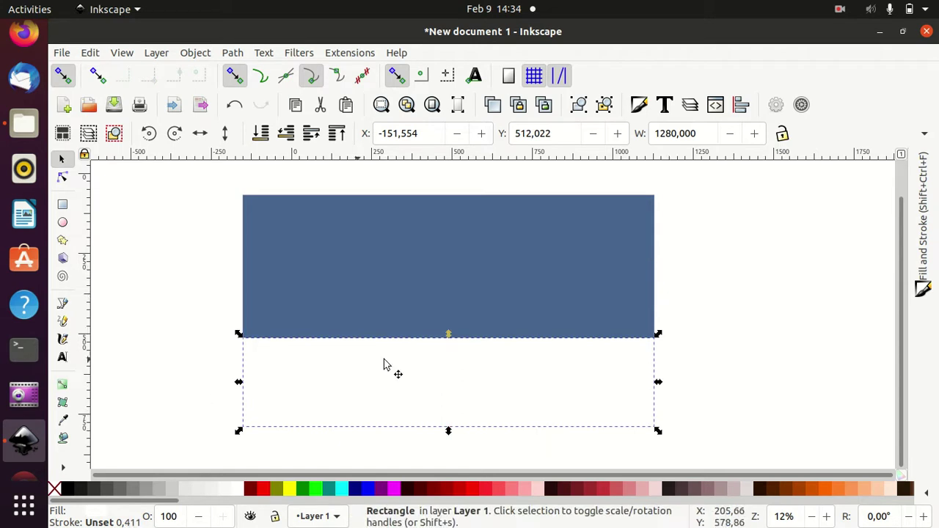
Give the white rectangle a radial gradient centred left, stretched taller and wider
left_click(62, 385)
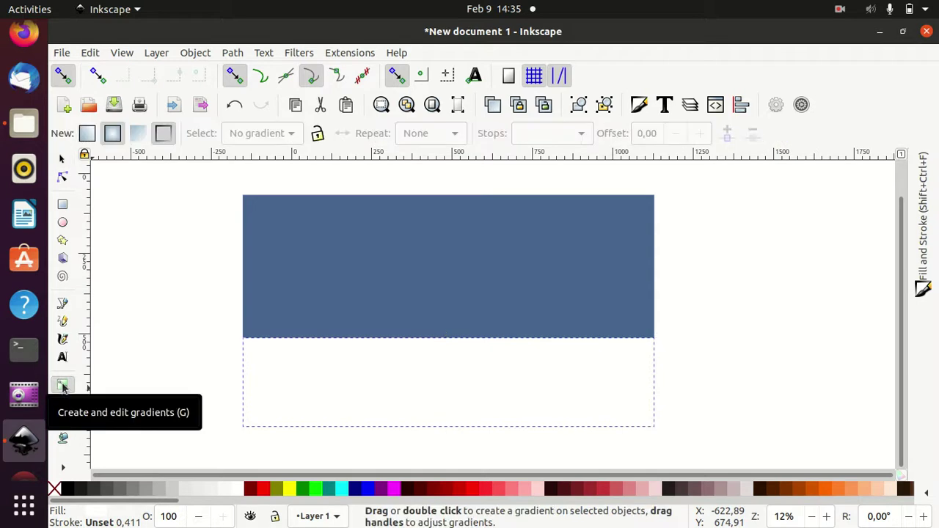
left_click(114, 135)
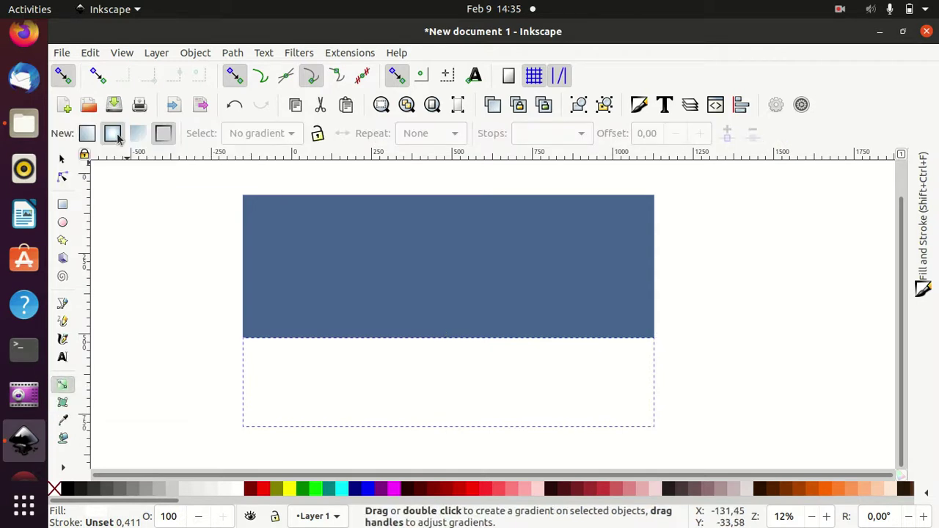
left_click(639, 105)
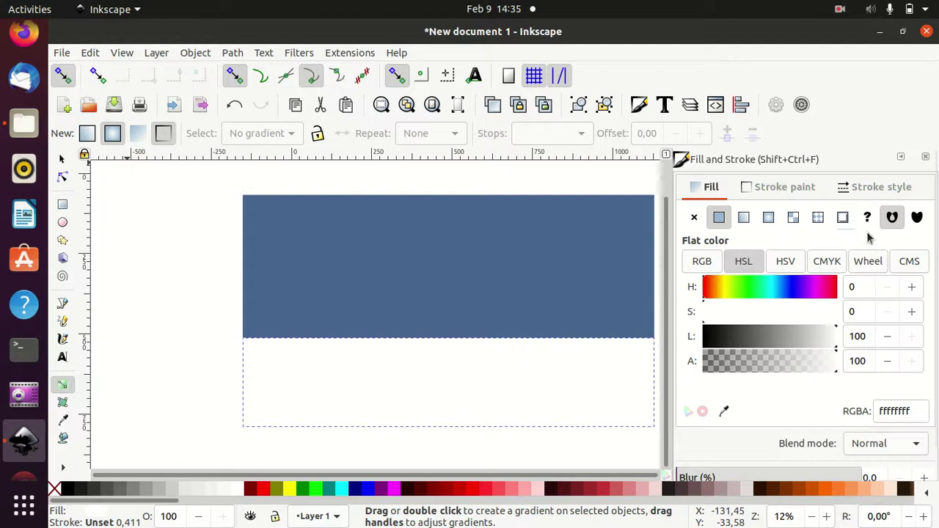
left_click(770, 219)
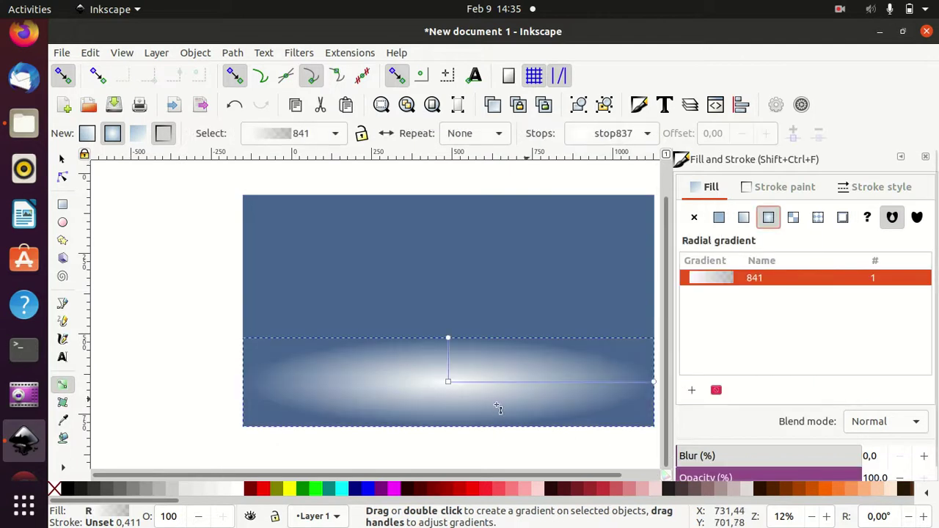
left_click_drag(444, 384, 282, 393)
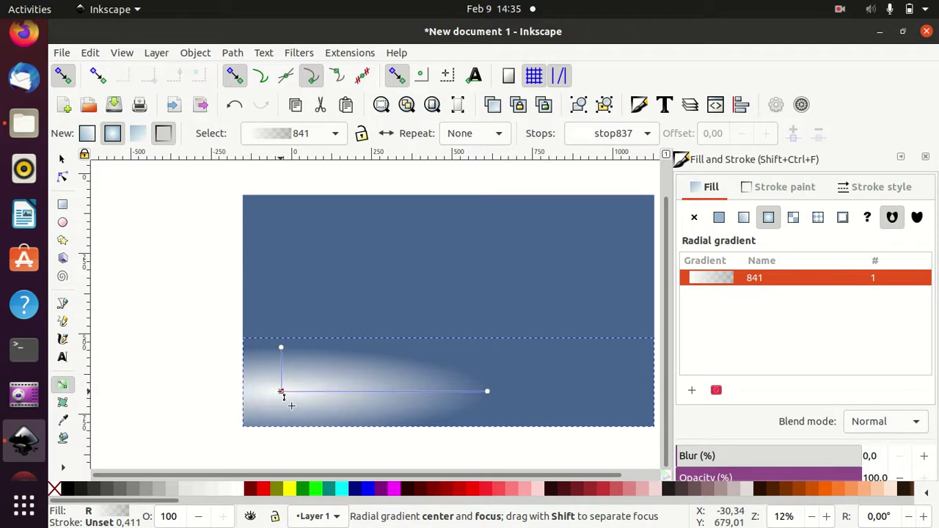
left_click(283, 394)
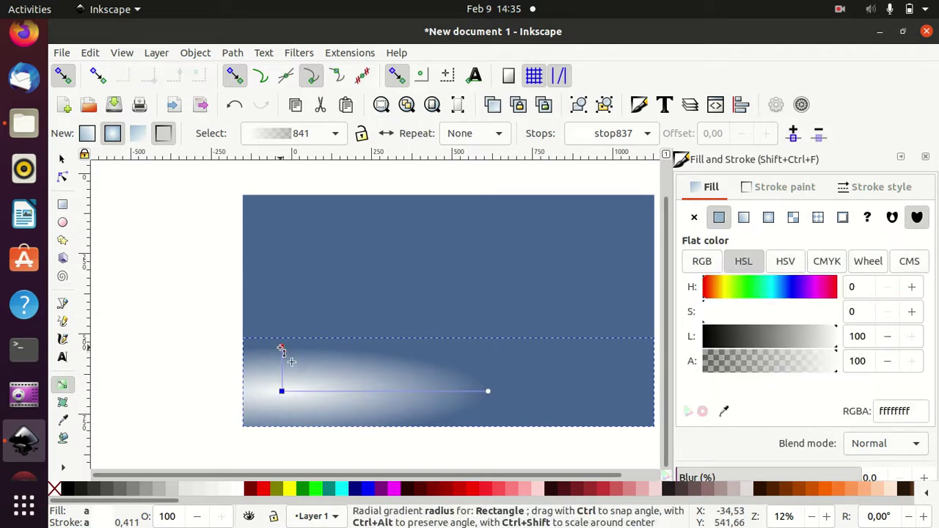
left_click_drag(282, 349, 286, 309)
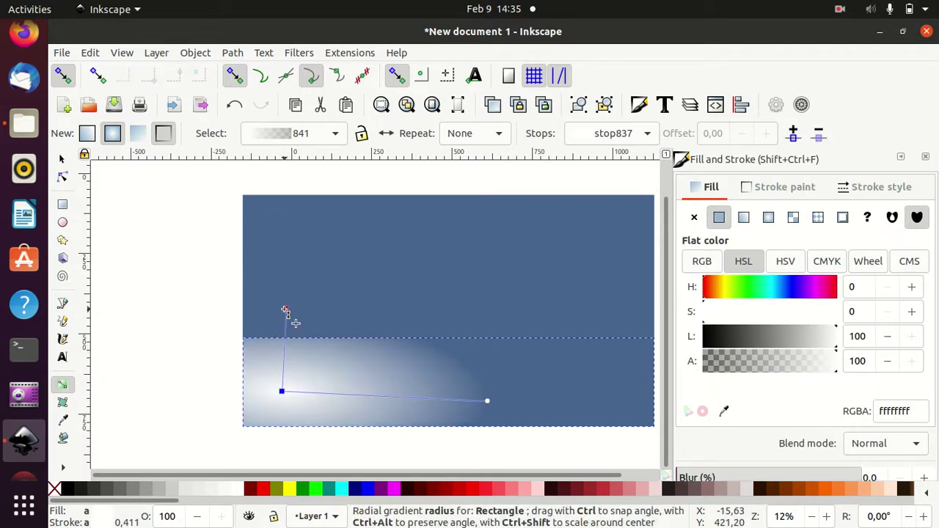
mouse_move(488, 401)
left_mouse_down()
mouse_move(653, 391)
mouse_move(634, 386)
left_mouse_up()
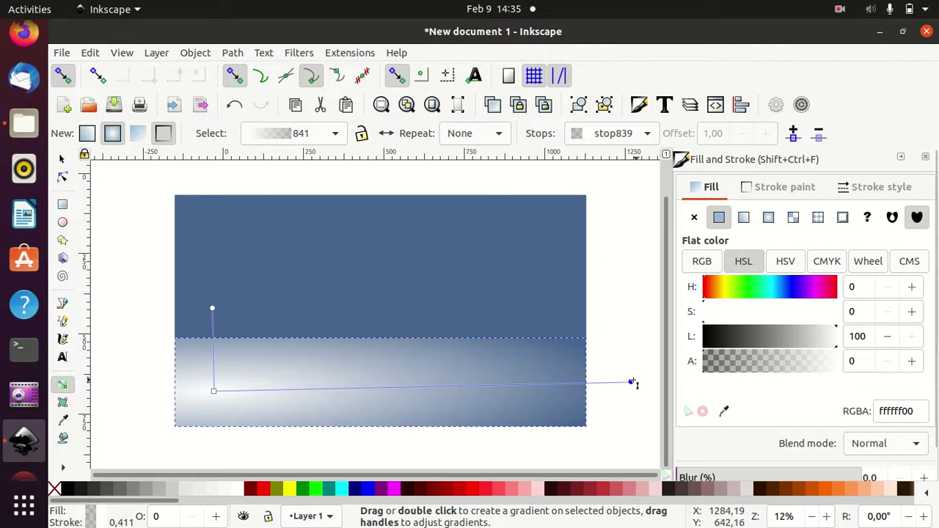
Make the outer stop more transparent and add a middle stop at opacity 20
left_click(786, 361)
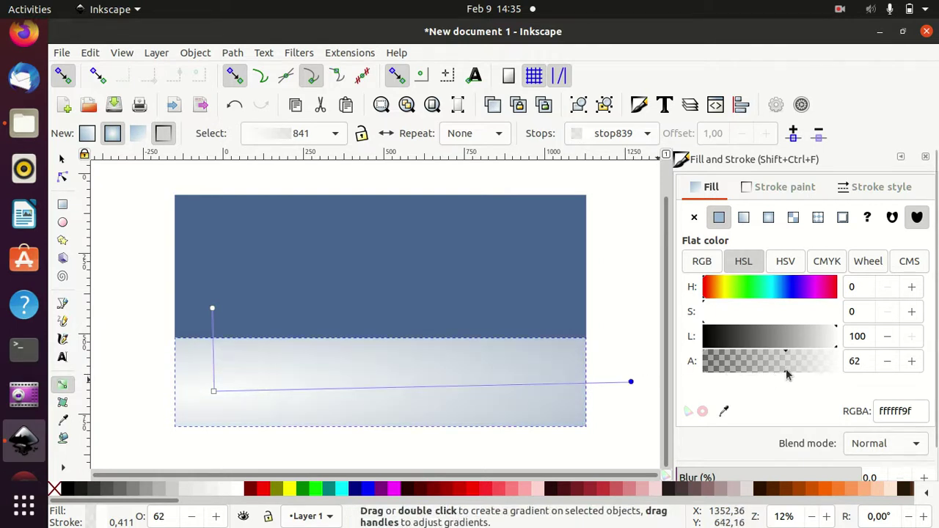
left_click_drag(775, 370, 727, 375)
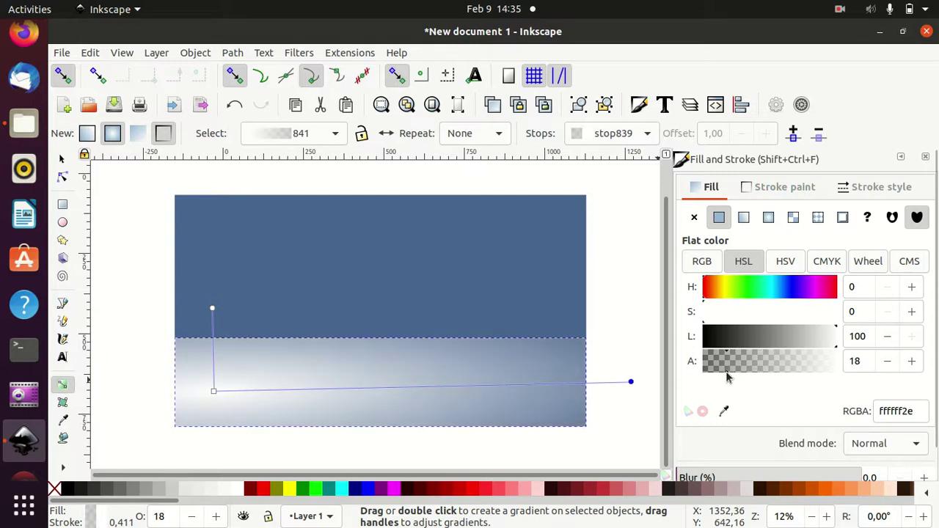
double_click(430, 389)
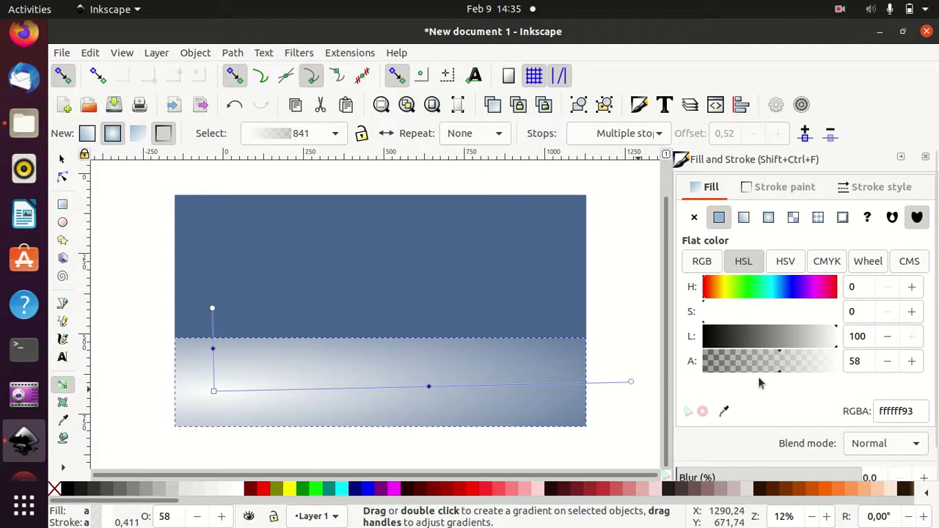
left_click_drag(764, 372, 742, 377)
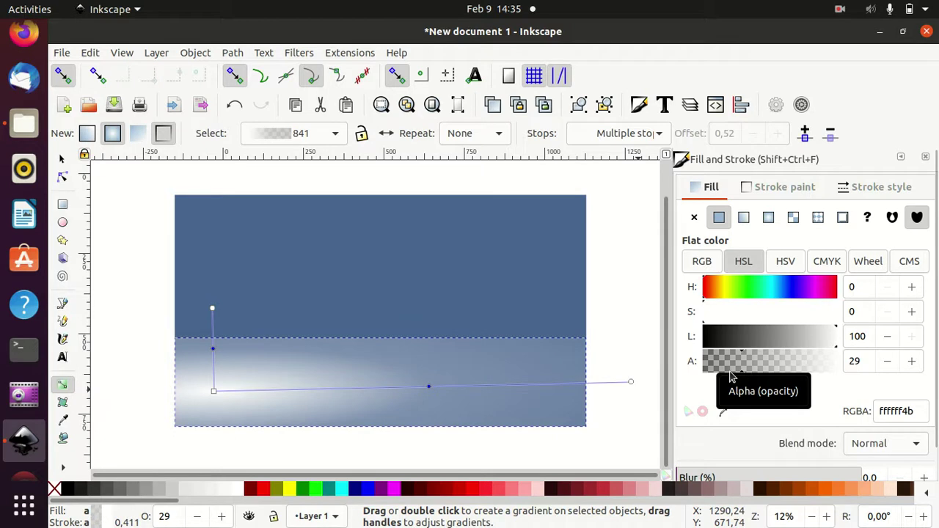
left_click(731, 377)
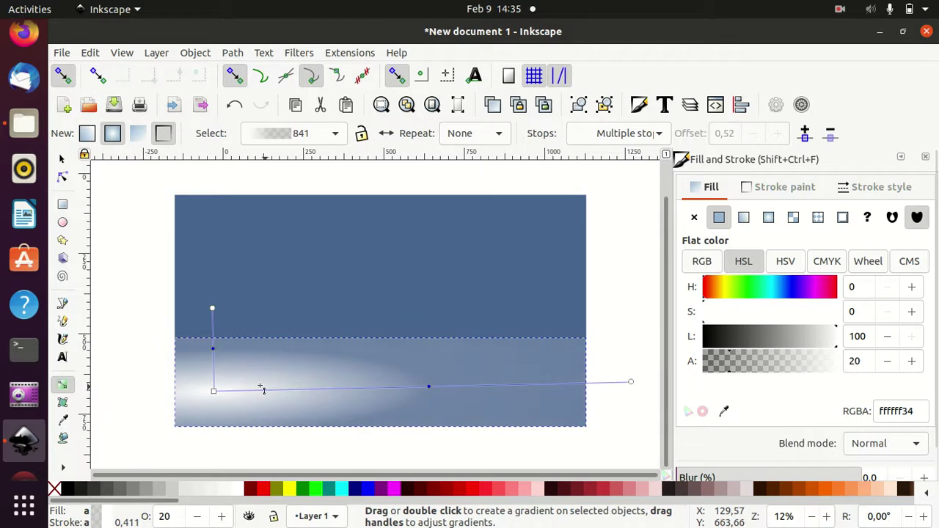
Adjust the outer stop's transparency, set the centre stop to 48, and move the middle stop outward
left_click(213, 309)
left_click_drag(745, 376, 718, 376)
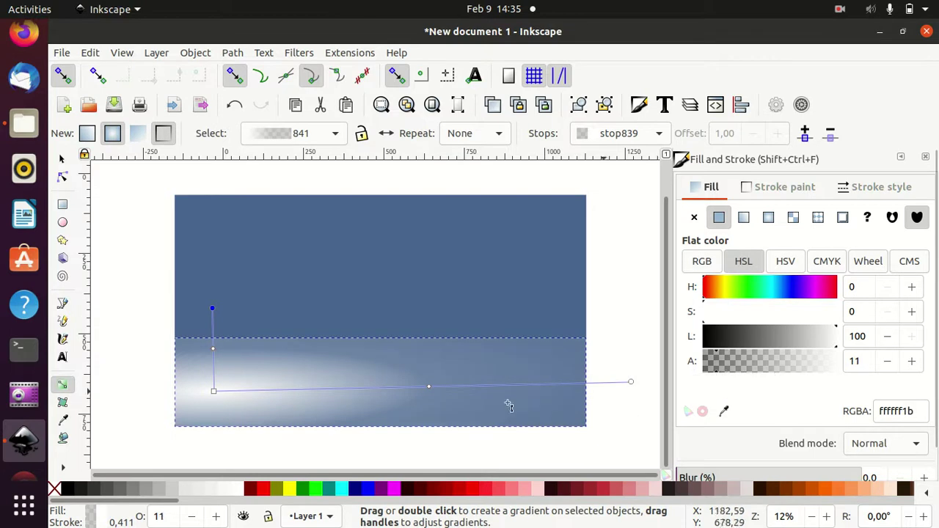
left_click(213, 391)
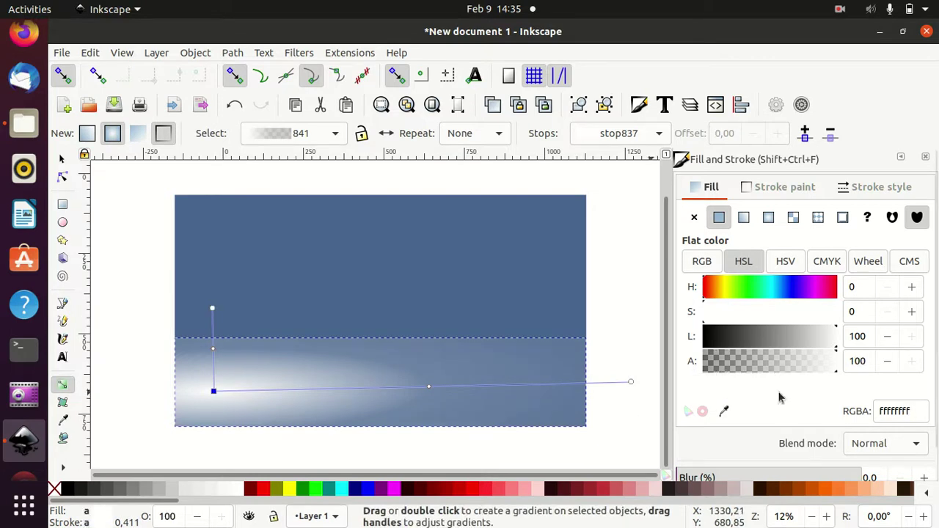
left_click_drag(783, 372, 740, 374)
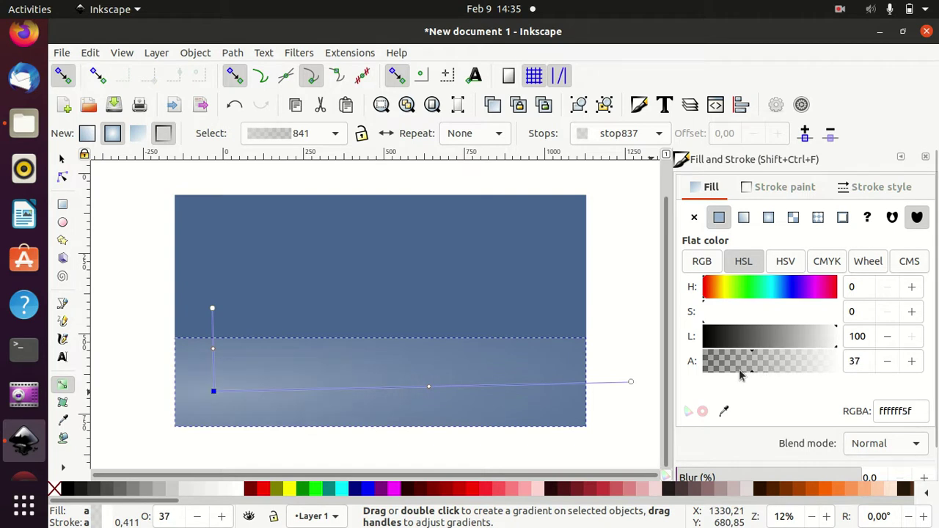
left_click(767, 375)
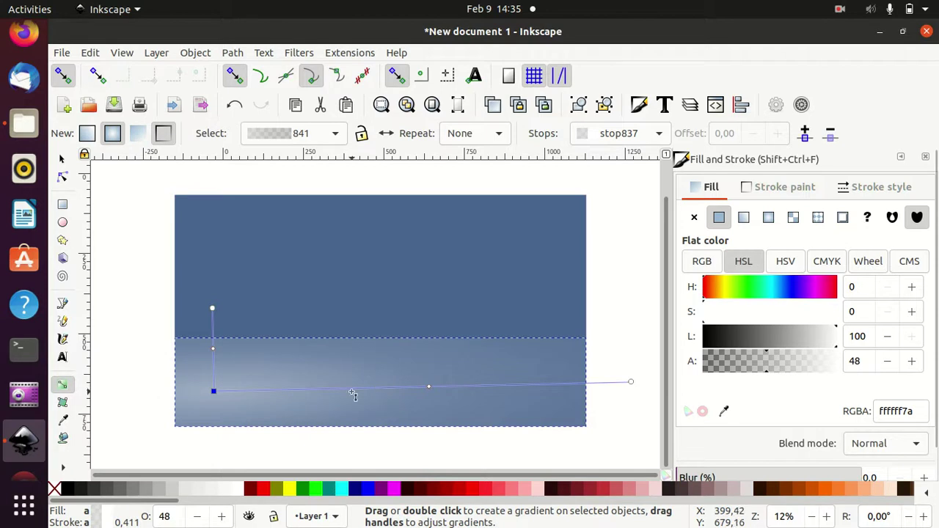
left_click_drag(429, 387, 473, 390)
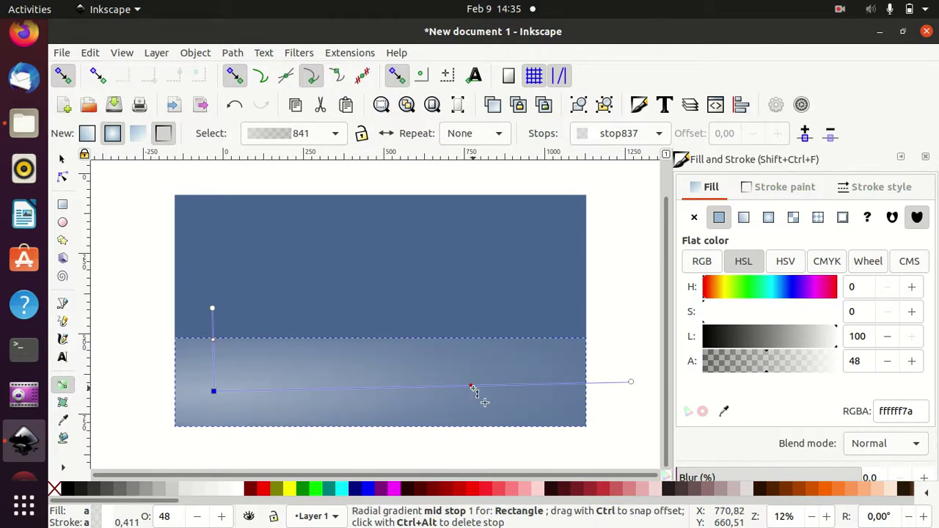
left_click(473, 388)
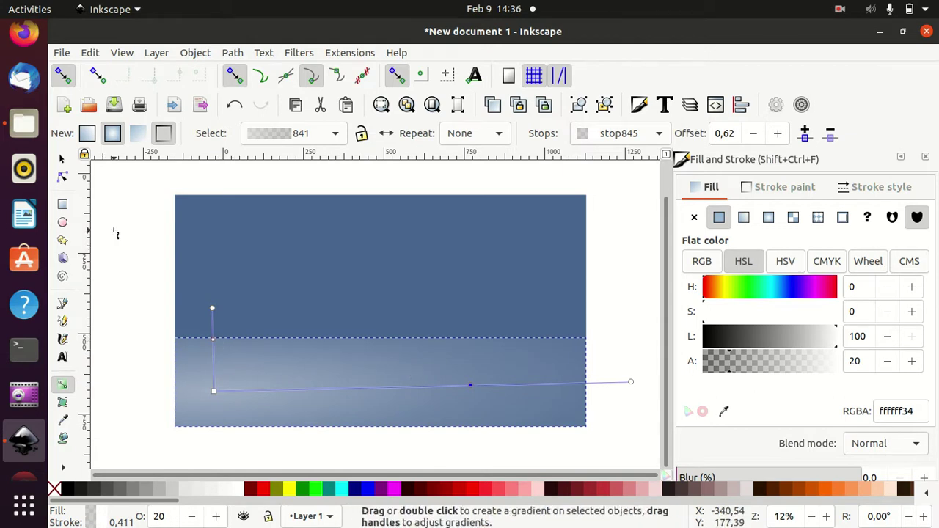
Remove the outline from the water rectangle
left_click(63, 160)
left_click(122, 205)
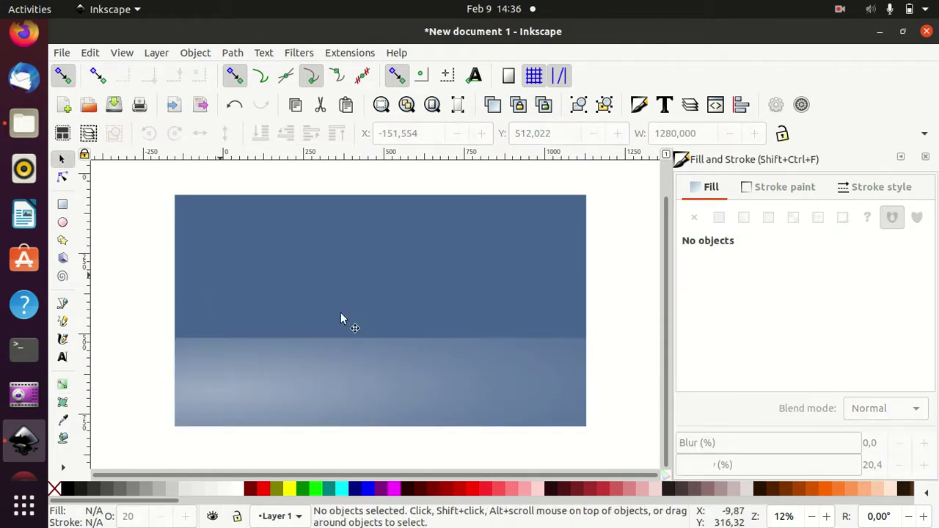
left_click(522, 390)
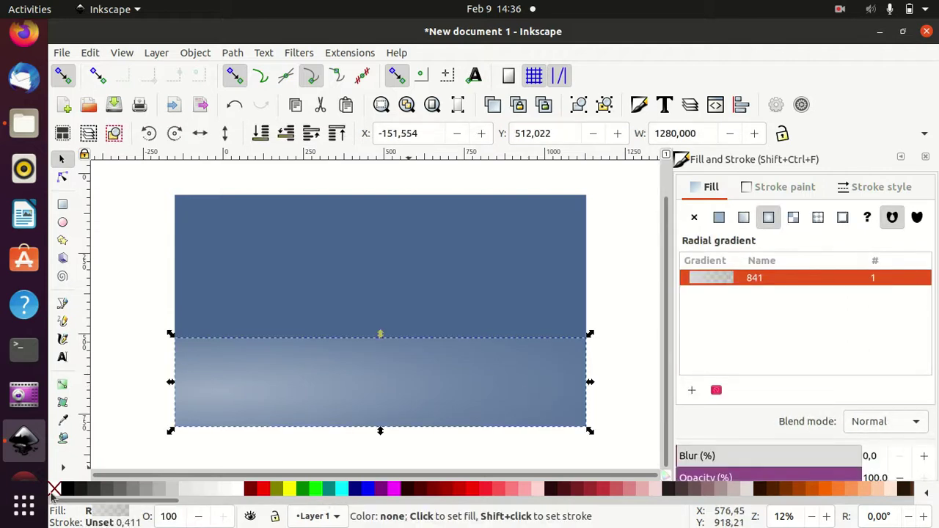
left_click(53, 490, "shift")
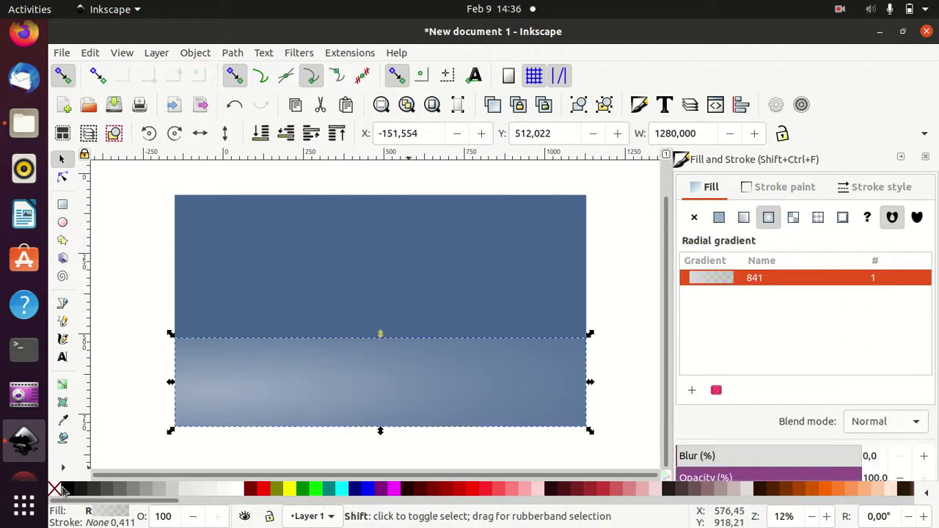
left_click(618, 352)
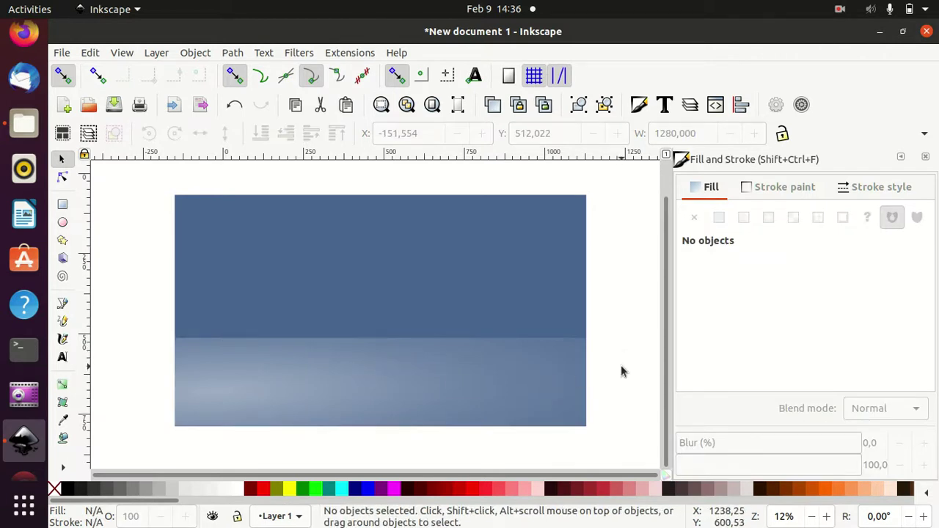
Draw a closed hill-shaped island outline along the horizon with the pen tool
left_click(62, 303)
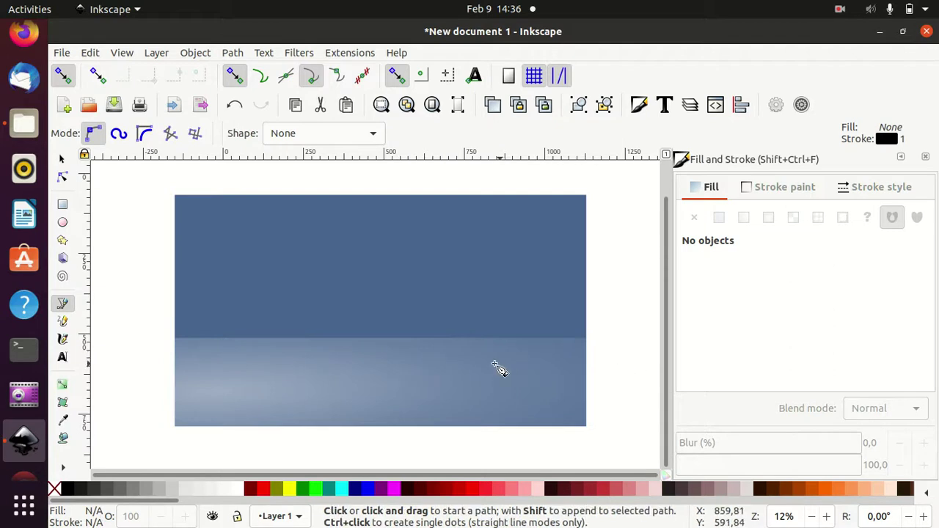
left_click(433, 338)
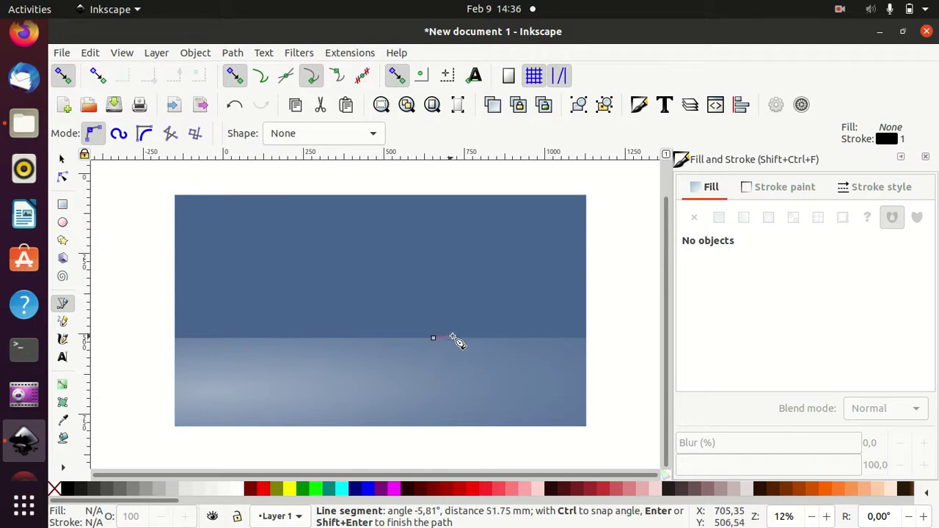
left_click(468, 330)
left_click(487, 314)
left_click(498, 314)
left_click(509, 319)
left_click(516, 326)
left_click(518, 328)
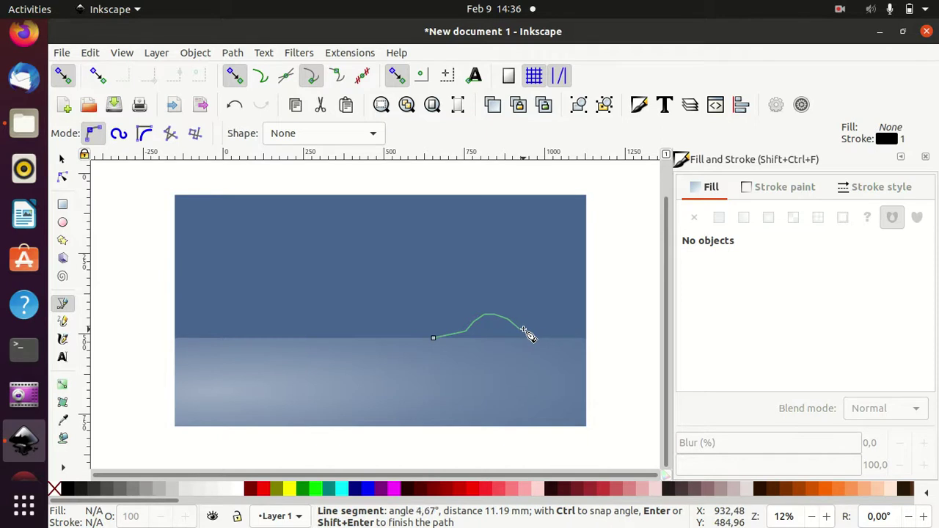
left_click(523, 330)
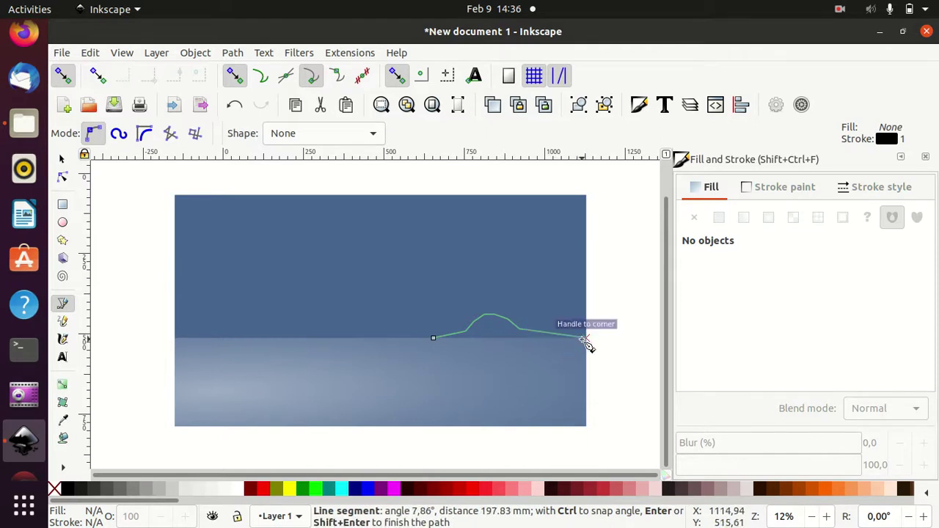
left_click(585, 338)
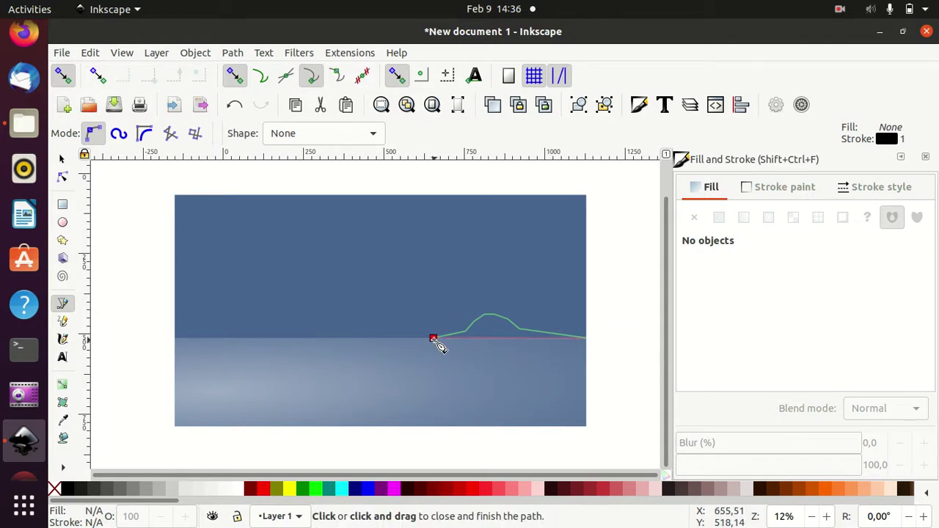
left_click(433, 339)
Fill the island shape with solid black
scroll(606, 376, "up", 2)
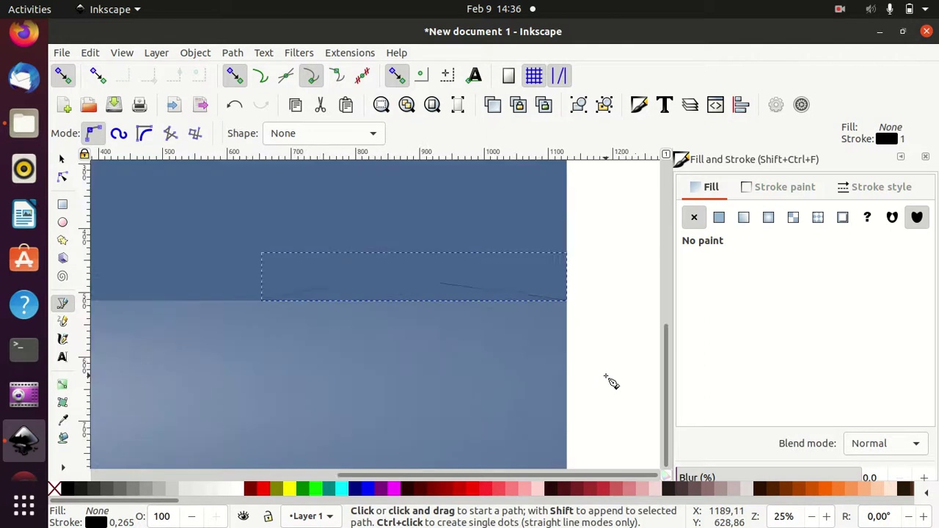
scroll(606, 376, "up", 1)
scroll(606, 377, "up", 1)
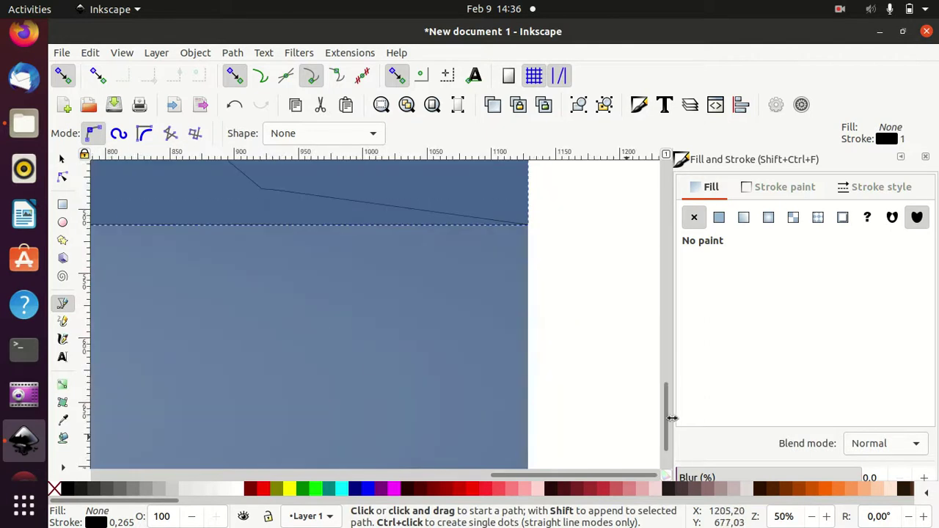
left_click_drag(670, 408, 671, 352)
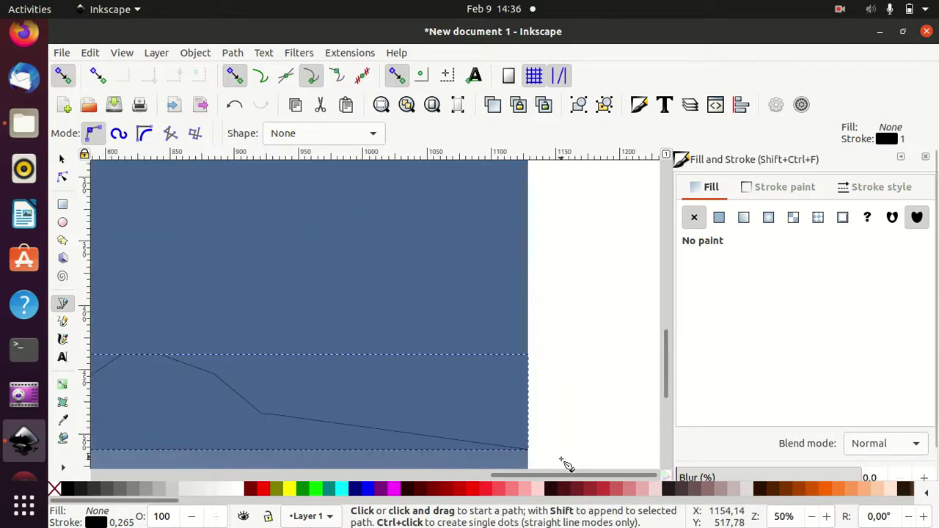
left_click_drag(562, 476, 484, 476)
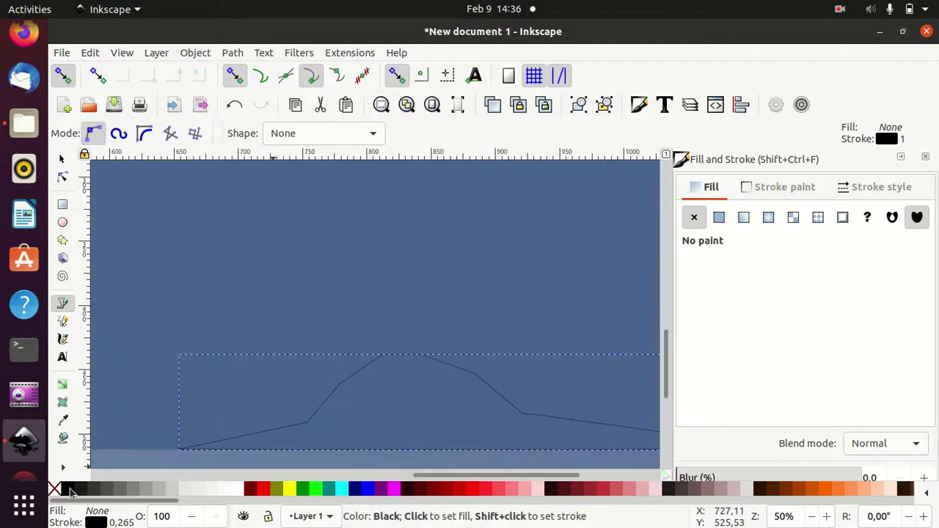
left_click(70, 489)
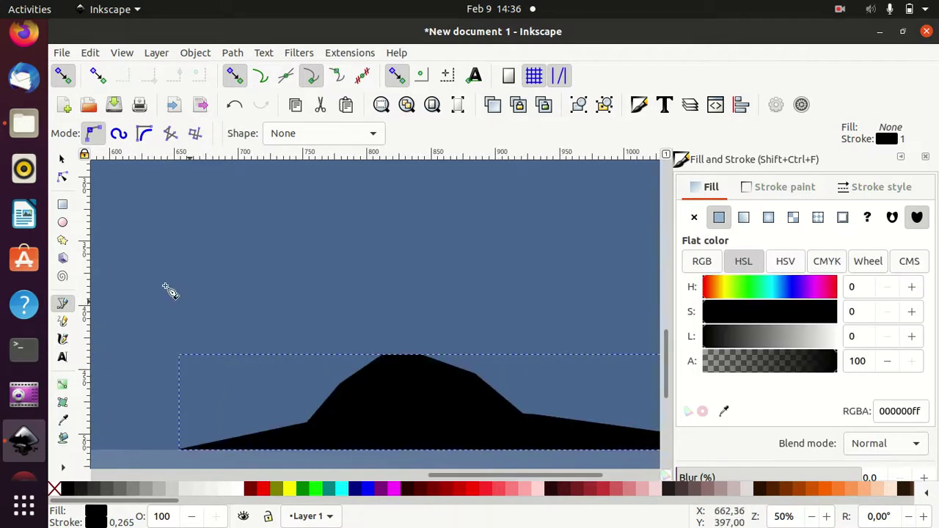
Reshape the island's peak and left slope by dragging its nodes
left_click(64, 175)
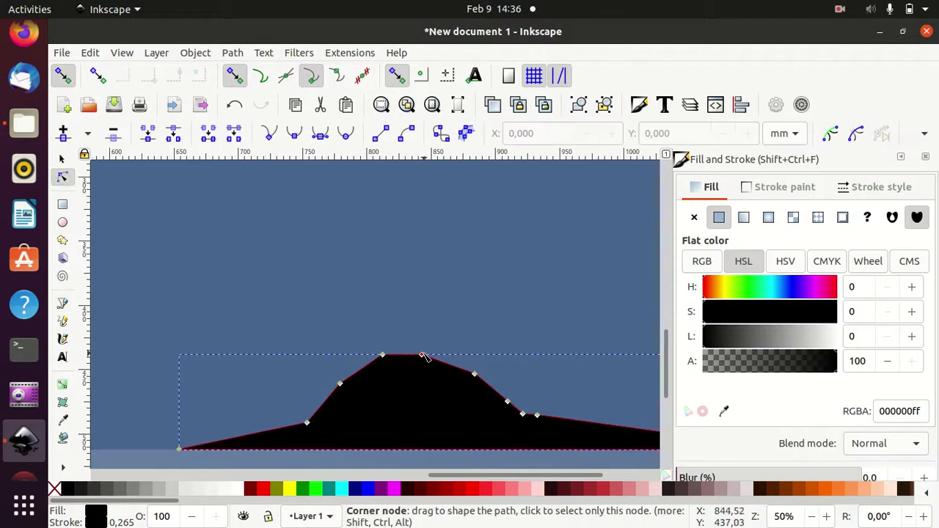
left_click_drag(422, 356, 420, 329)
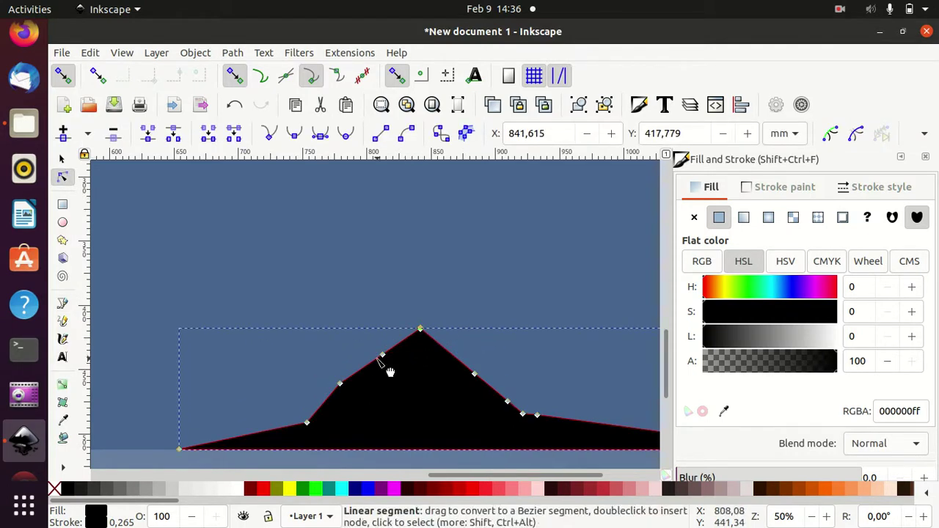
left_click_drag(384, 356, 393, 369)
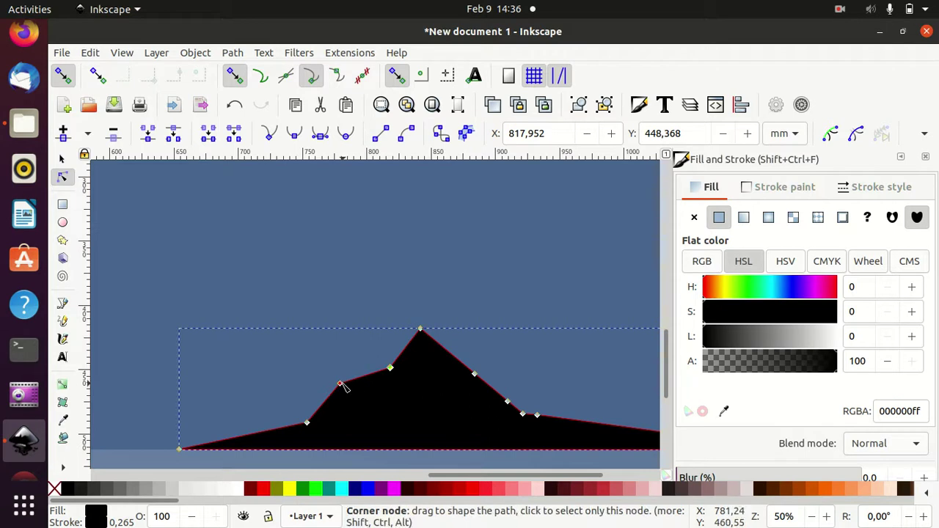
left_click_drag(342, 385, 343, 400)
left_click_drag(392, 370, 382, 373)
left_click_drag(421, 331, 419, 346)
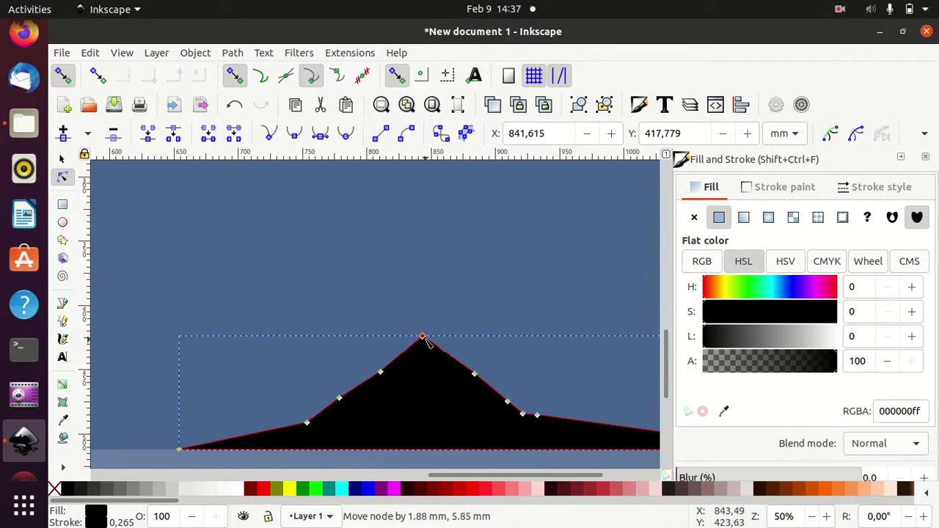
mouse_move(381, 373)
left_mouse_down()
mouse_move(387, 350)
mouse_move(429, 337)
left_mouse_up()
Smooth the right slope's nodes down to the horizon with snapping off
left_click_drag(475, 375, 472, 361)
mouse_move(507, 403)
left_mouse_down()
mouse_move(510, 391)
mouse_move(537, 416)
left_mouse_up()
left_click(538, 416)
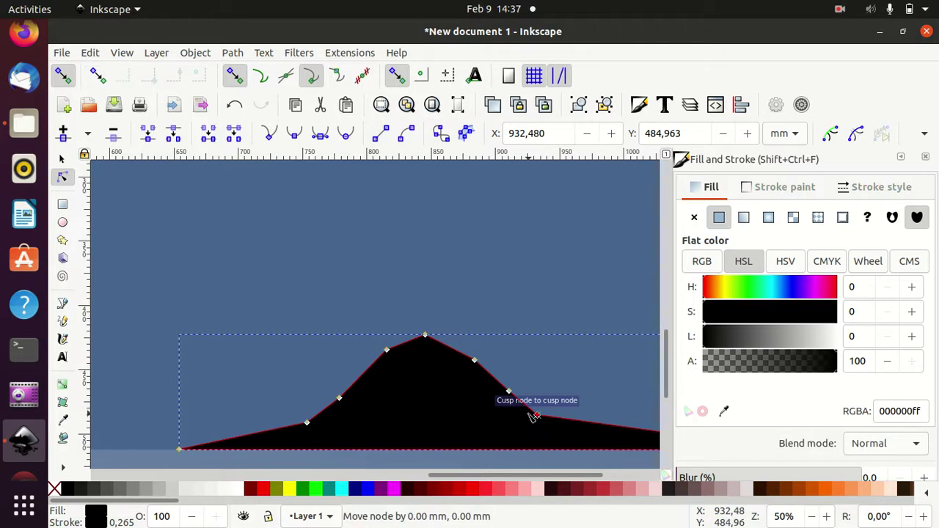
left_click(63, 76)
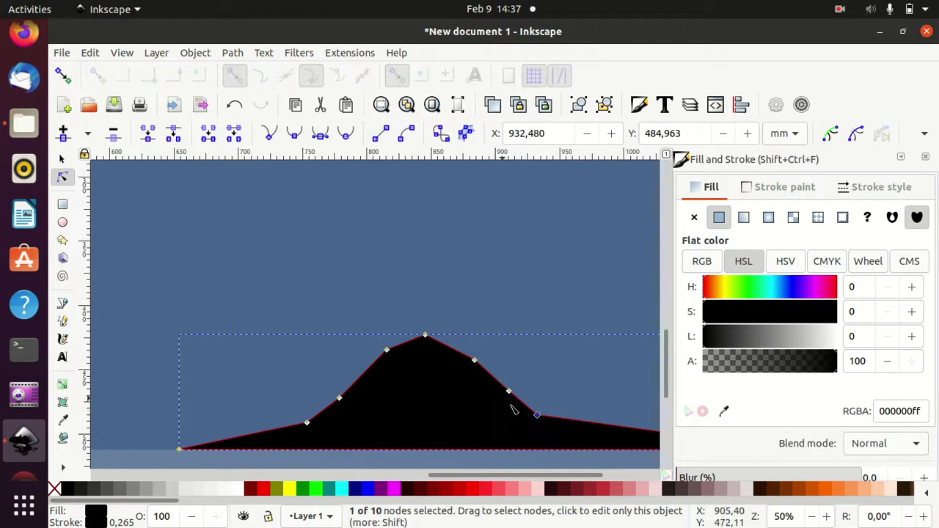
mouse_move(540, 420)
left_mouse_down()
mouse_move(525, 408)
mouse_move(548, 414)
mouse_move(523, 398)
mouse_move(569, 420)
mouse_move(562, 428)
left_mouse_up()
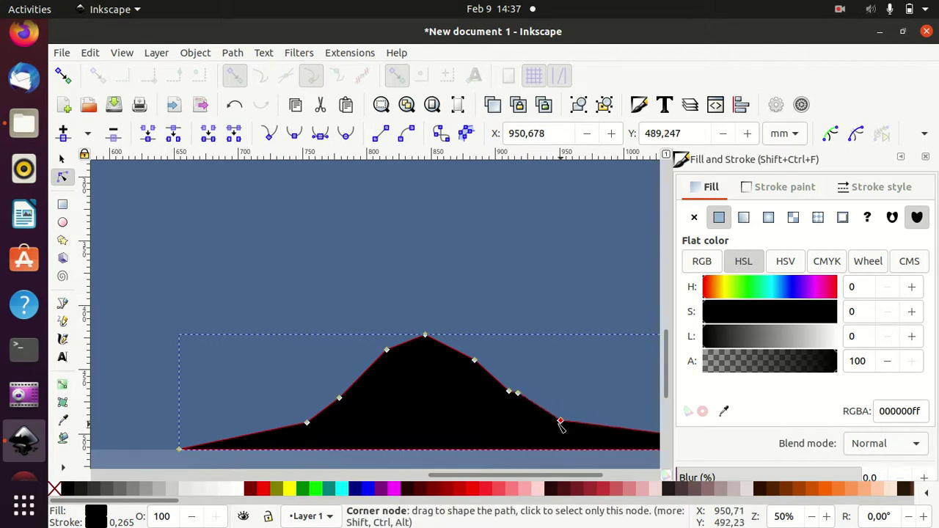
left_click_drag(519, 396, 538, 416)
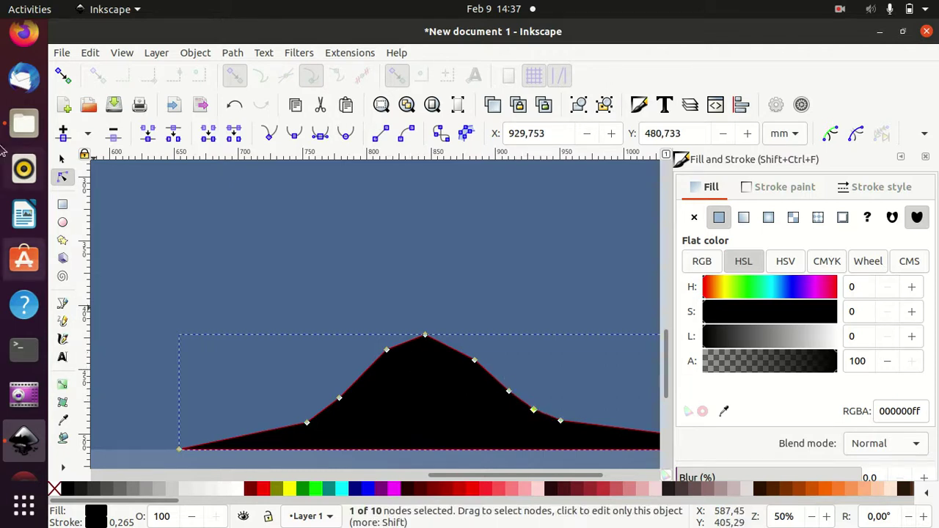
left_click(62, 159)
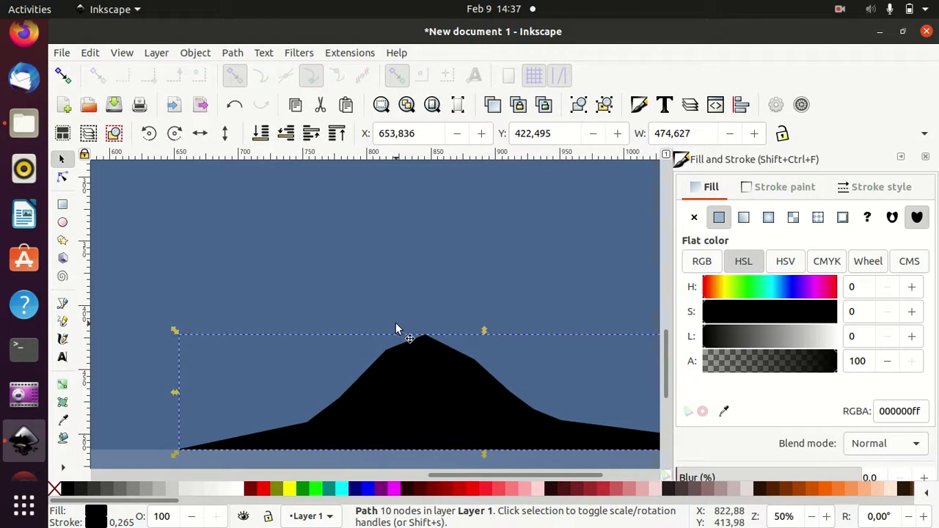
Slide the black island left along the horizon to X 477.426
scroll(396, 328, "down", 4)
scroll(437, 387, "down", 1, "ctrl")
scroll(436, 389, "down", 2, "ctrl")
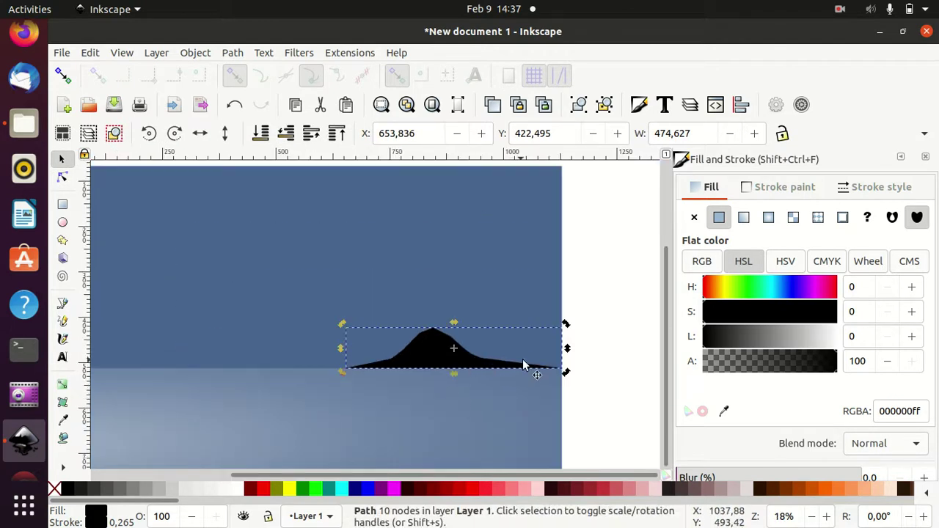
left_click(616, 335)
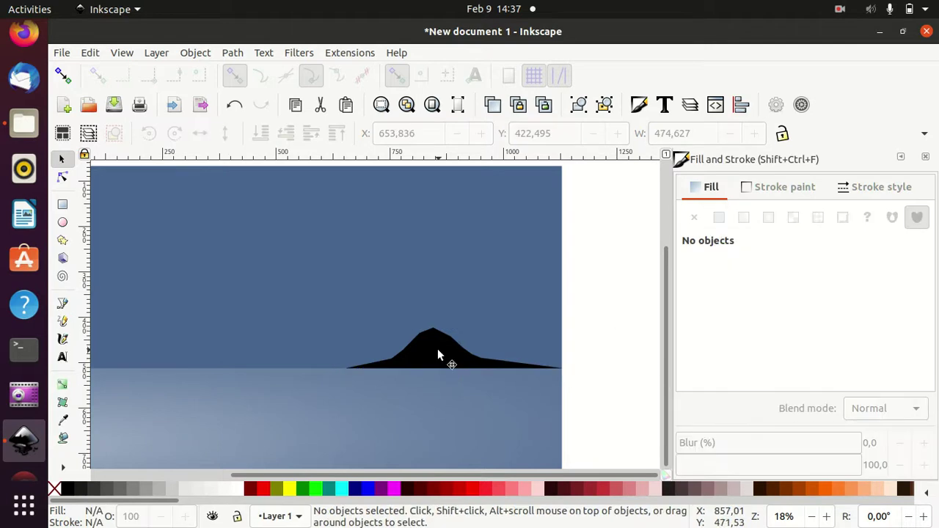
left_click(438, 352)
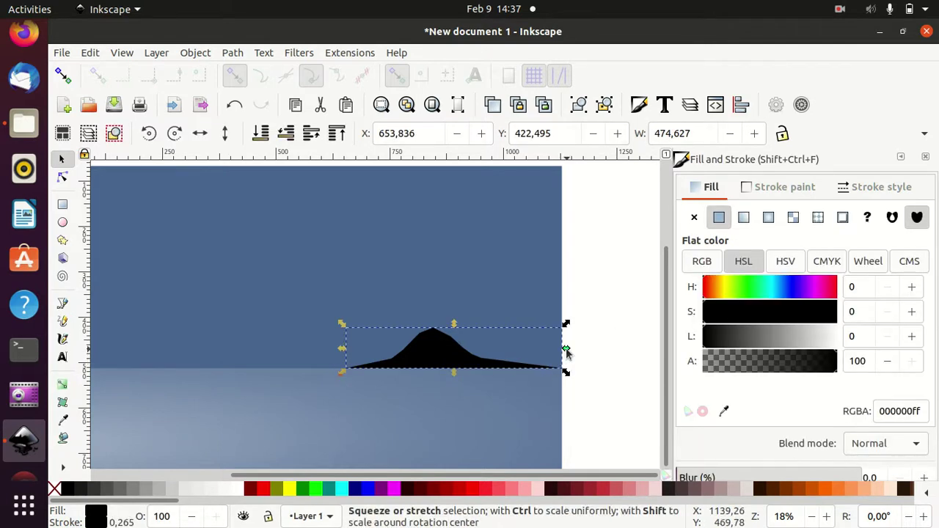
left_click_drag(566, 351, 561, 351)
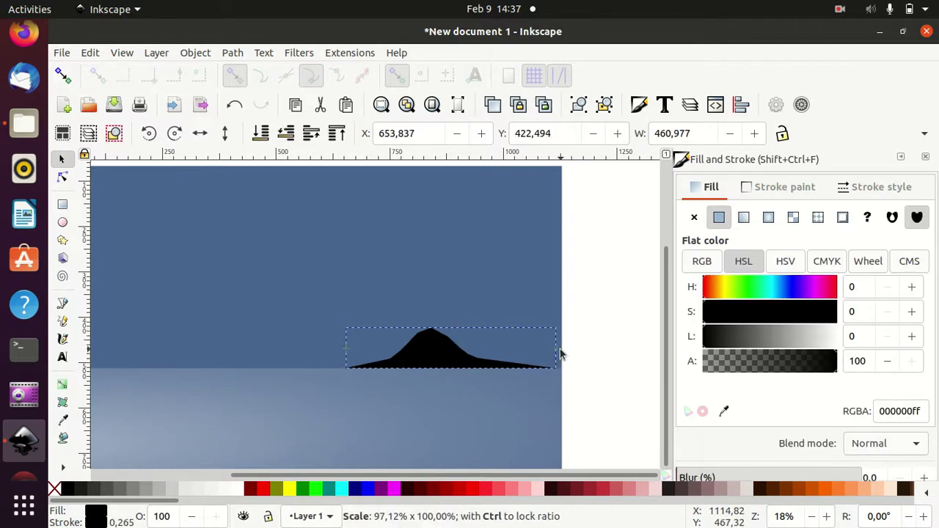
left_click_drag(565, 352, 538, 357)
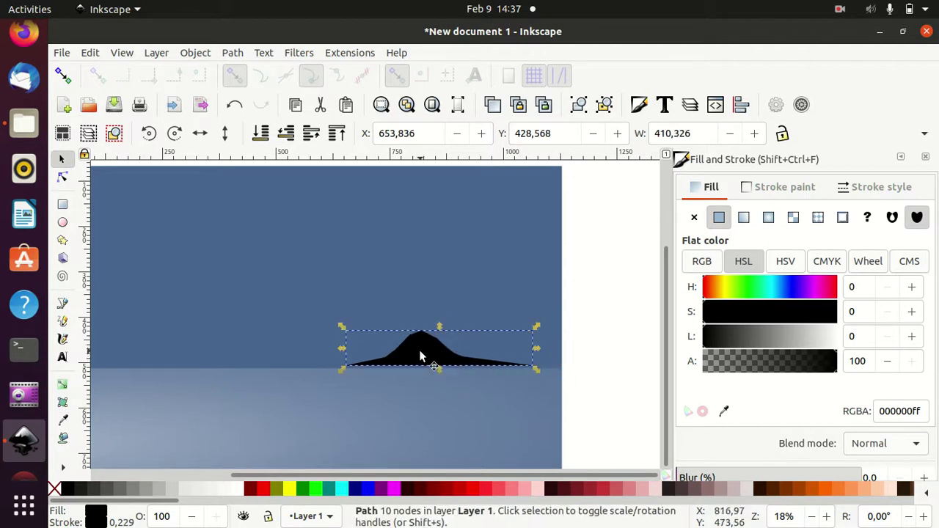
key("ctrl+z")
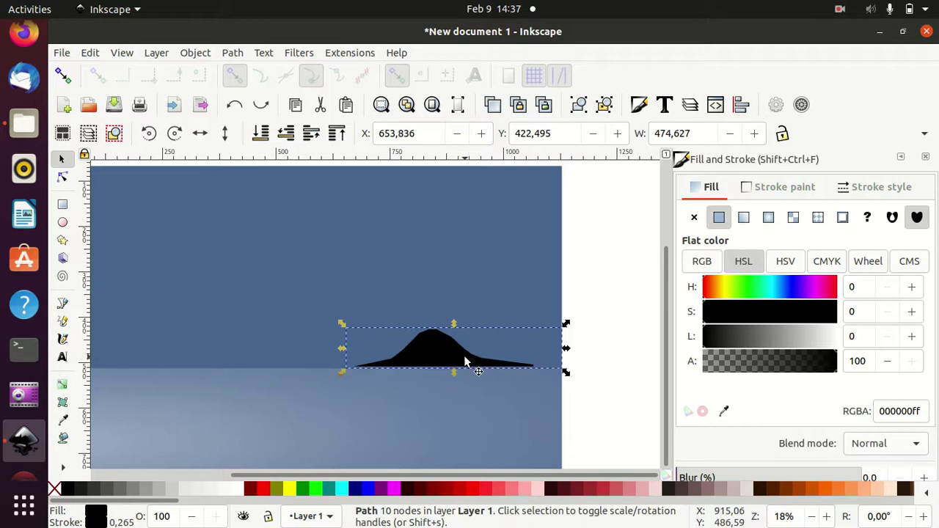
left_click_drag(458, 358, 422, 358)
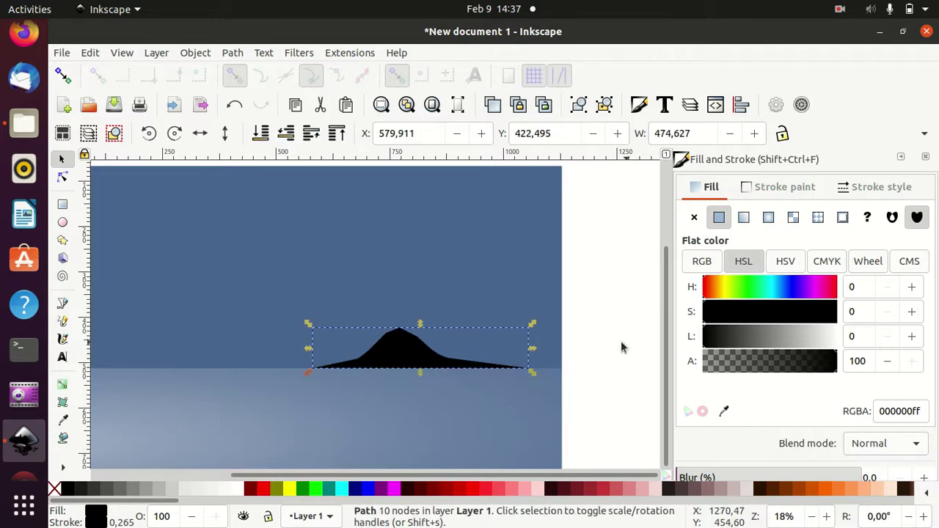
left_click_drag(419, 357, 367, 356)
left_click(597, 349)
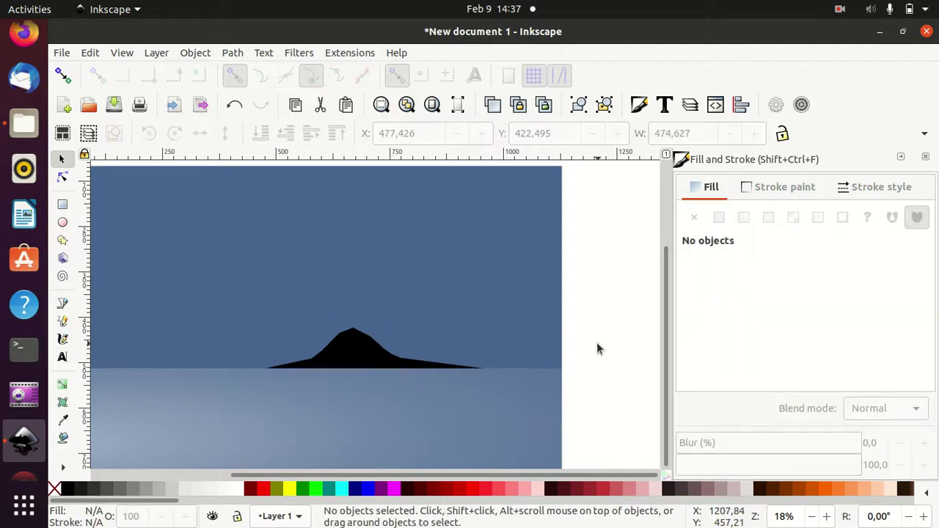
left_click(355, 346)
Duplicate the island, flip it vertically, and snap it below the horizon as a reflection
key("ctrl")
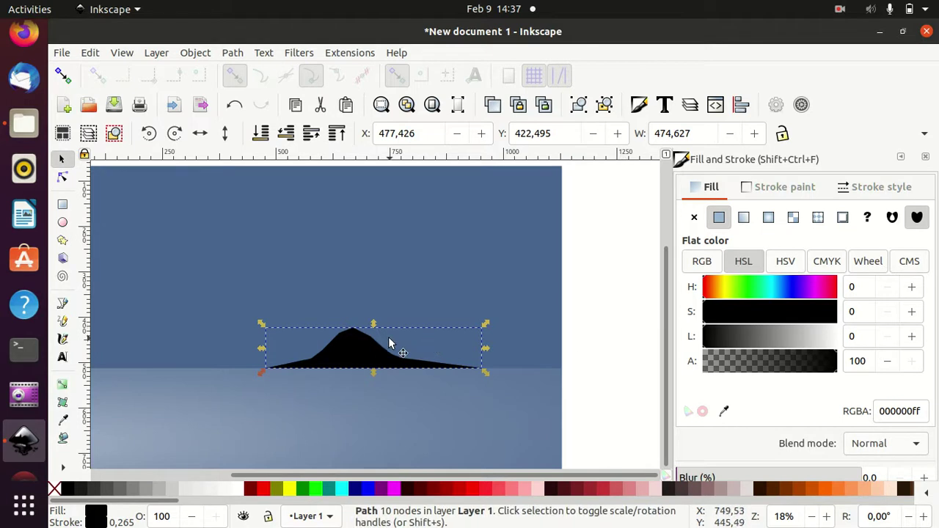
left_click(227, 134)
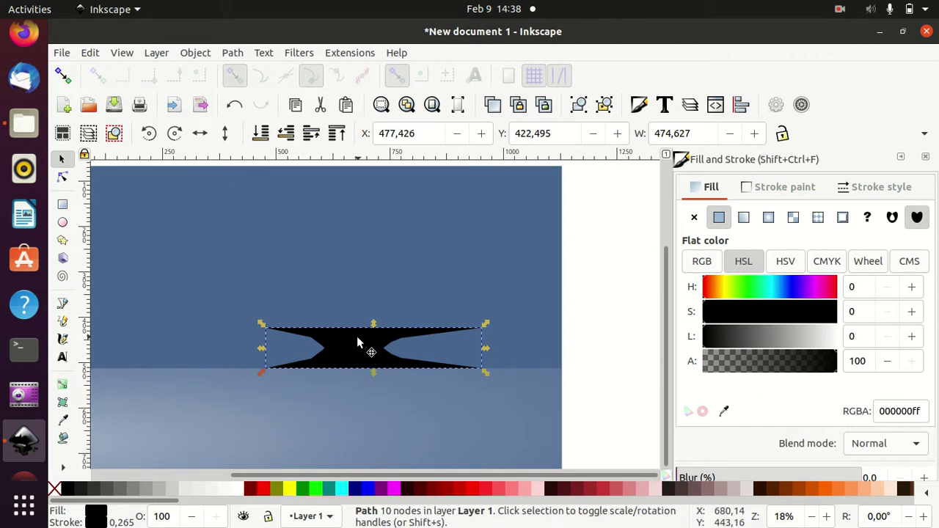
mouse_move(358, 339)
left_mouse_down()
mouse_move(358, 387)
mouse_move(361, 377)
left_mouse_up()
left_click(63, 77)
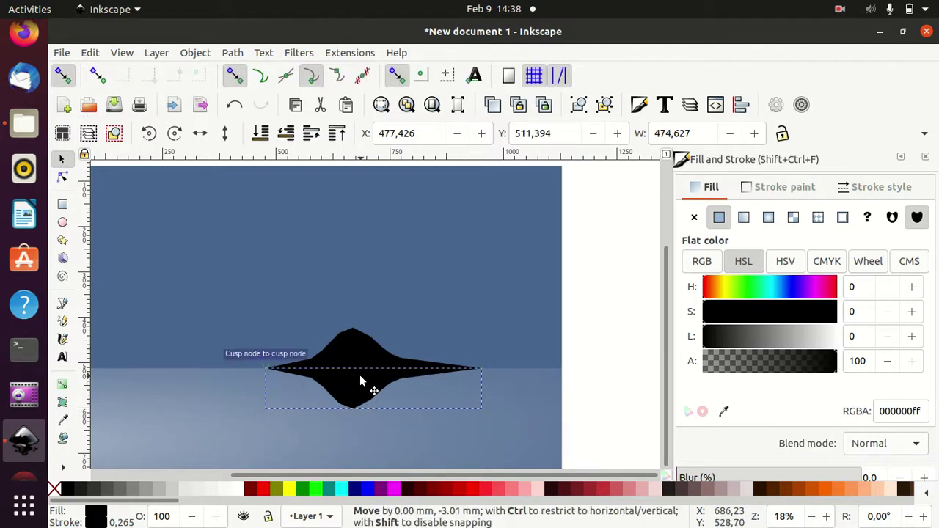
Zoom and pan along the horizon to check the reflection meets the island
scroll(373, 383, "up", 4, "ctrl")
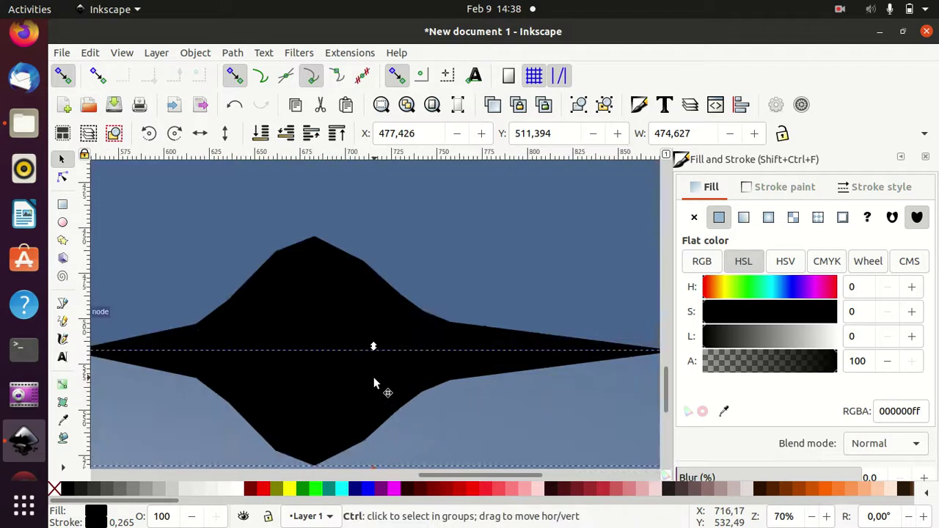
scroll(373, 383, "up", 3, "ctrl")
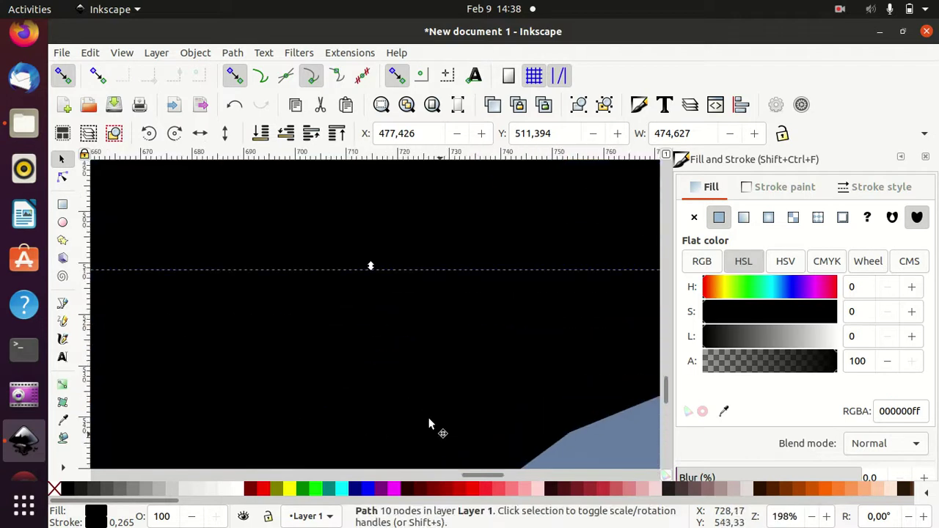
mouse_move(287, 344)
left_mouse_down()
mouse_move(452, 376)
mouse_move(675, 373)
left_mouse_up()
mouse_move(447, 360)
left_mouse_down()
mouse_move(593, 402)
mouse_move(640, 377)
mouse_move(803, 417)
left_mouse_up()
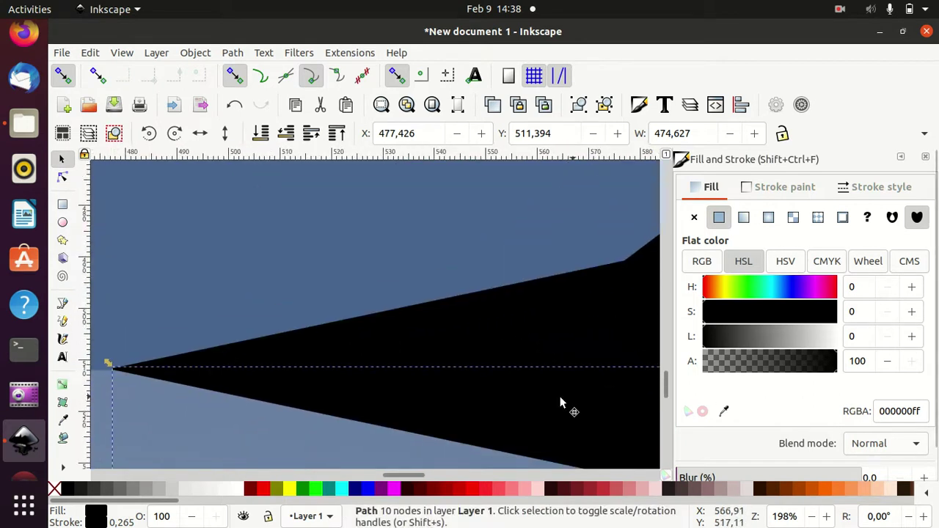
left_click_drag(560, 403, 230, 350)
scroll(336, 325, "down", 2)
scroll(334, 325, "down", 1)
scroll(334, 325, "down", 4)
Set the flipped island reflection's fill alpha to 15 so it looks faint
left_click(621, 318)
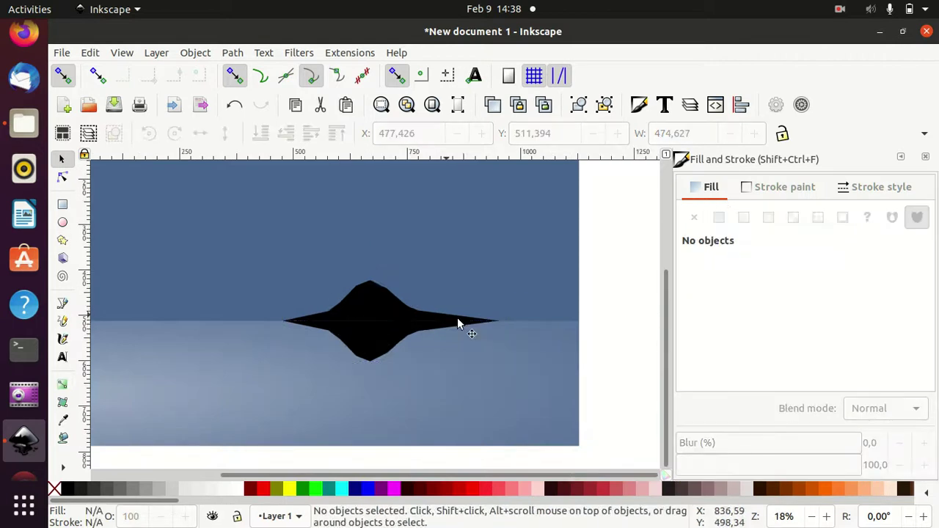
left_click(381, 336)
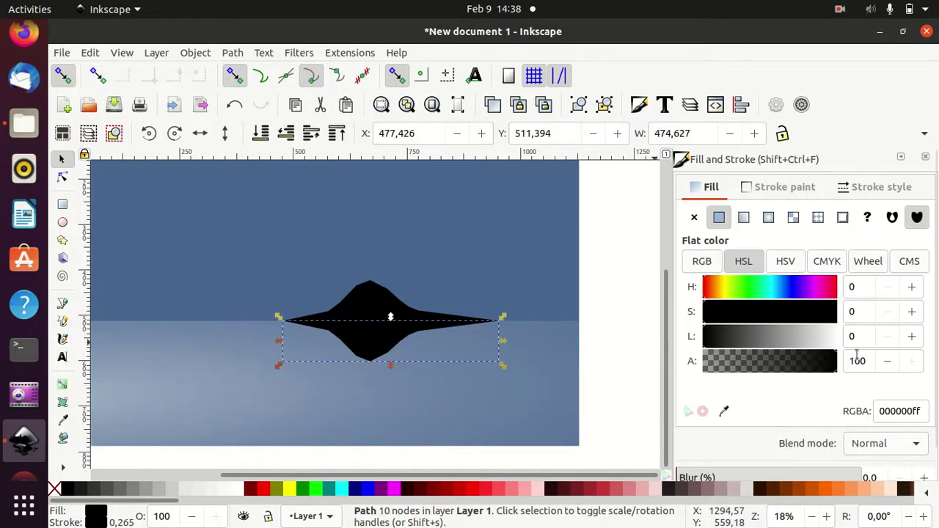
left_click(754, 376)
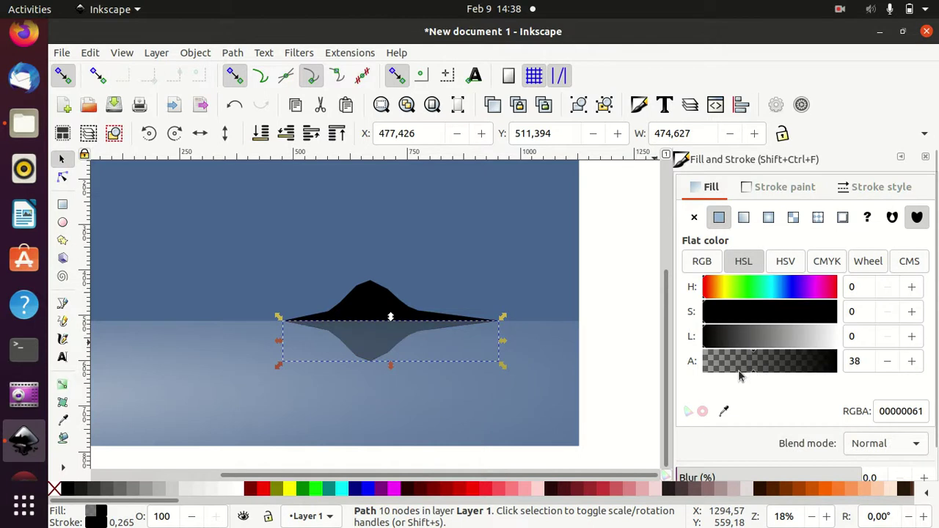
left_click_drag(741, 376, 732, 375)
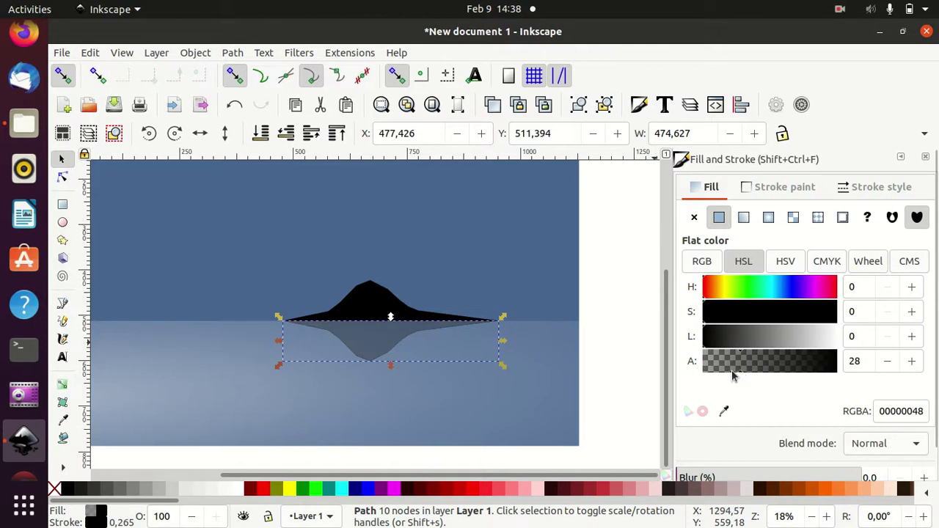
double_click(855, 361)
type("15")
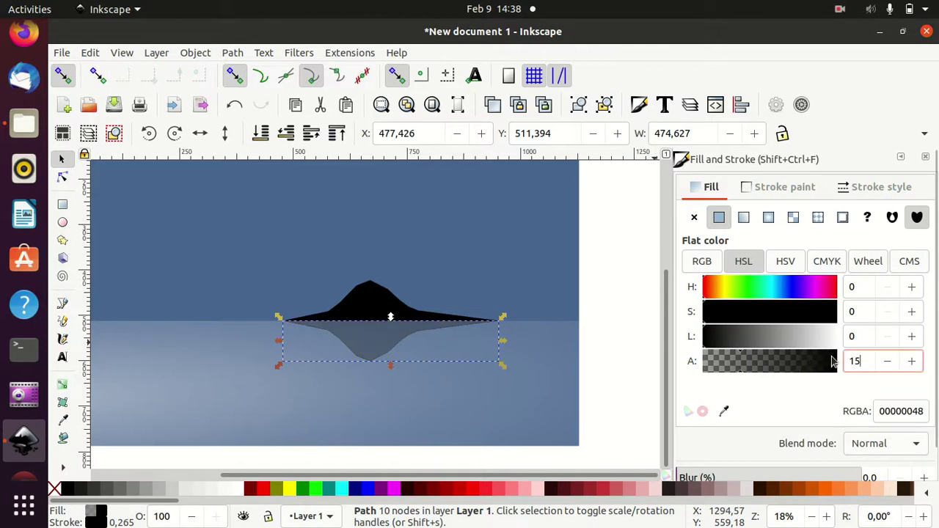
key("Return")
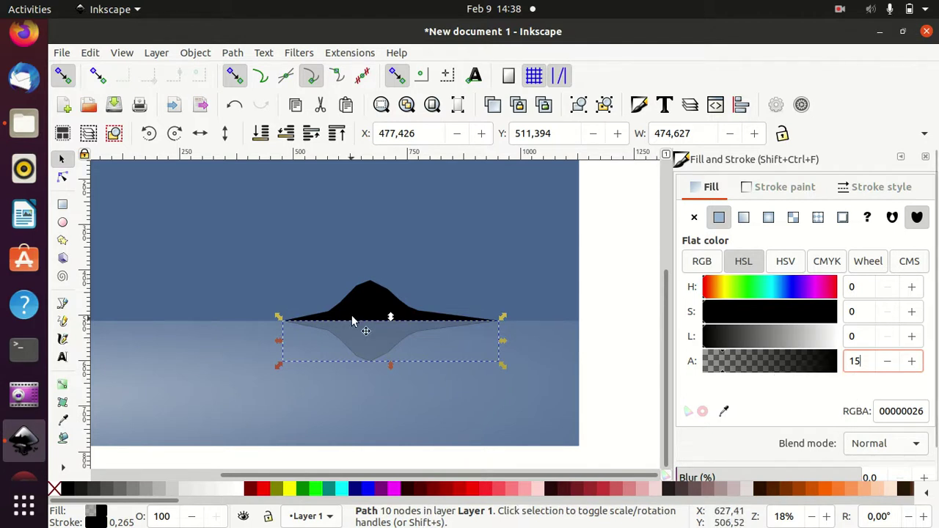
Remove the black mountain's outline, then clear the selection
left_click(359, 310)
left_click(56, 489, "shift")
left_click(389, 348)
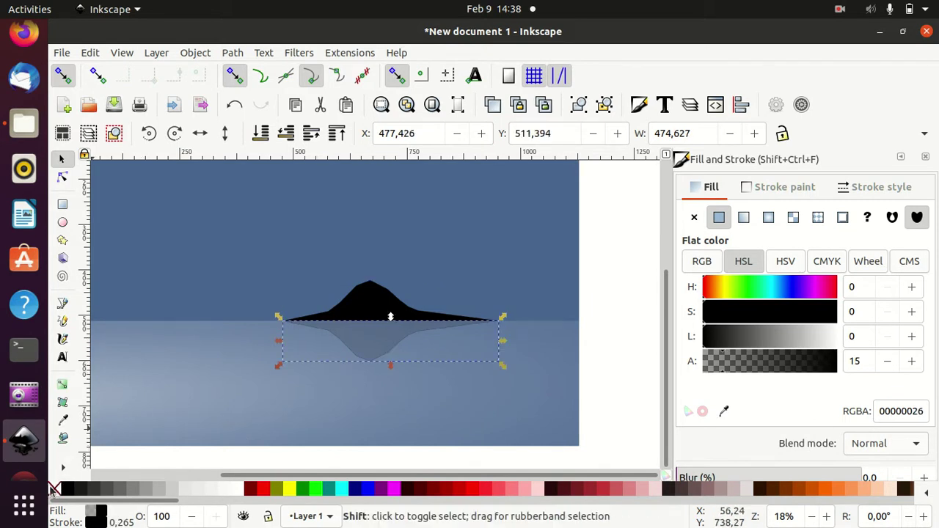
key("Escape")
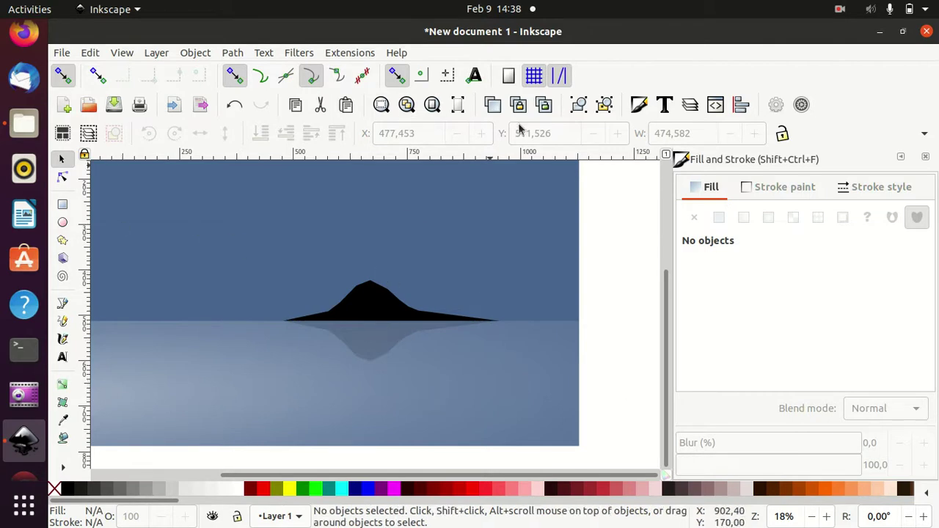
Render a tree with Extensions > Render > Random Tree and close the dialog
left_click(351, 53)
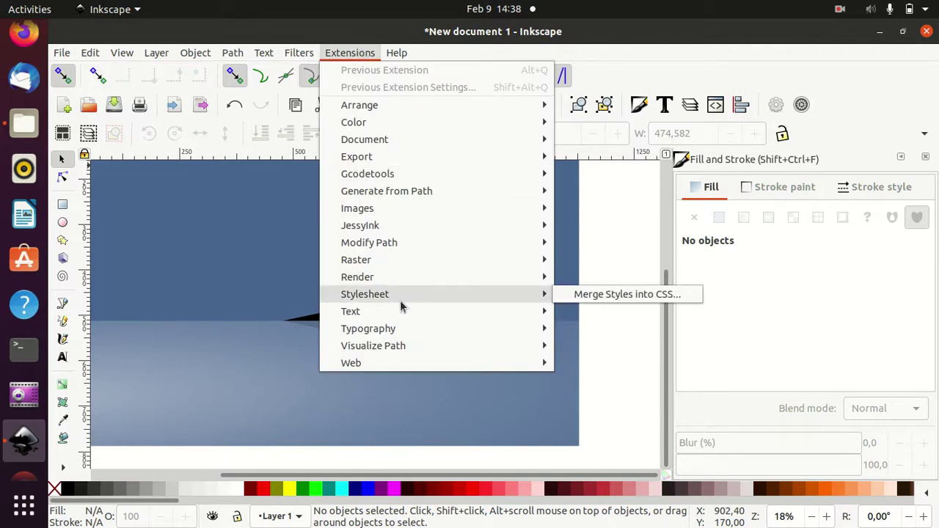
mouse_move(357, 277)
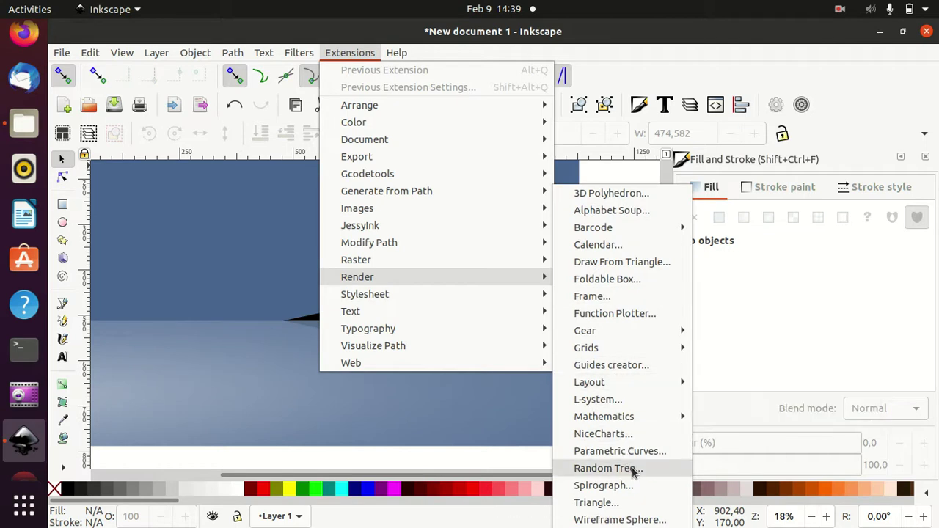
left_click(635, 470)
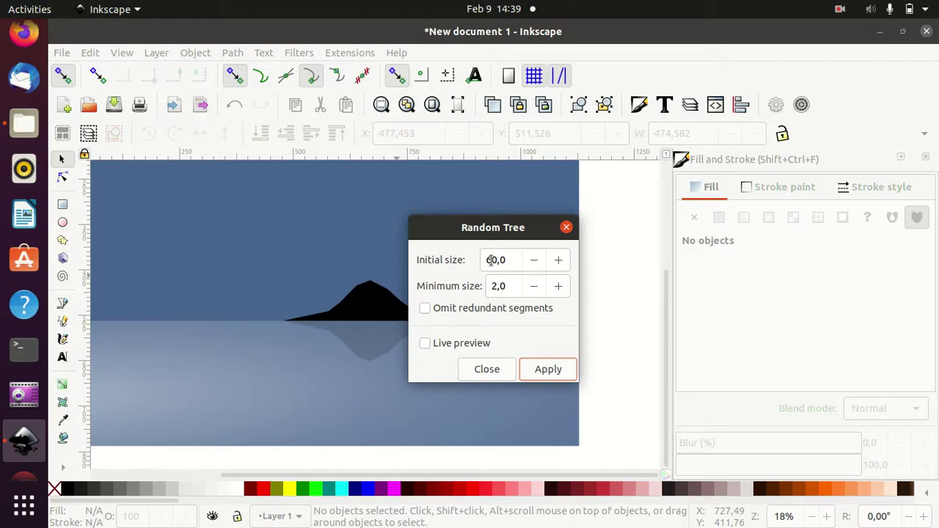
left_click(543, 370)
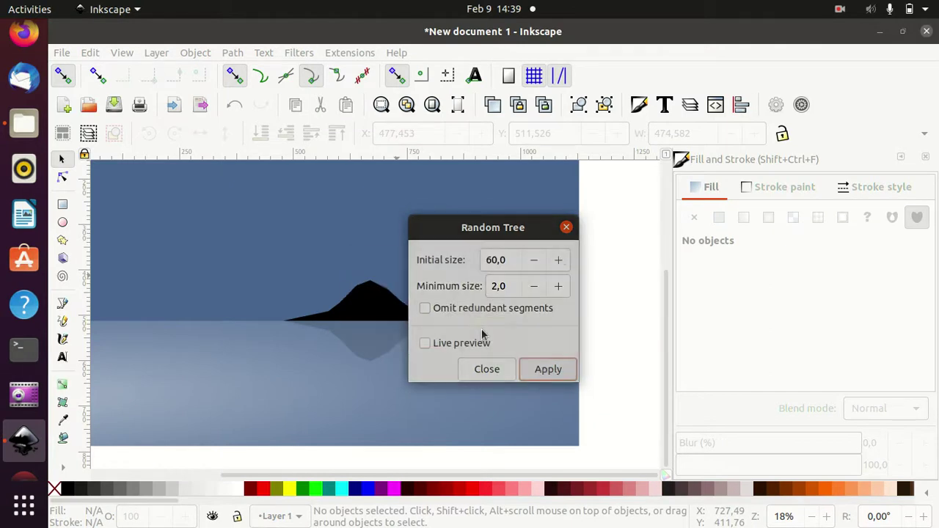
left_click(566, 228)
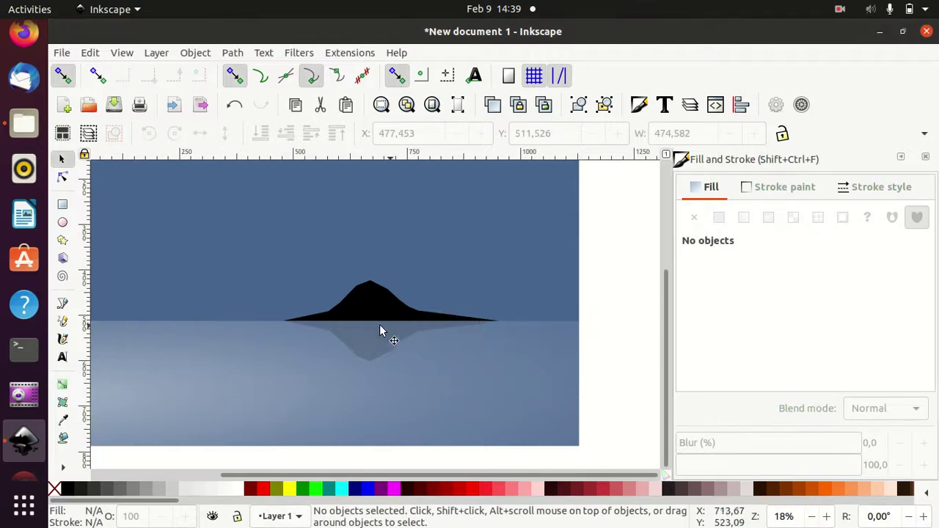
scroll(268, 315, "up", 2)
scroll(384, 321, "down", 2, "ctrl")
scroll(383, 321, "down", 1, "ctrl")
scroll(384, 321, "up", 3, "ctrl")
scroll(384, 316, "up", 1, "ctrl")
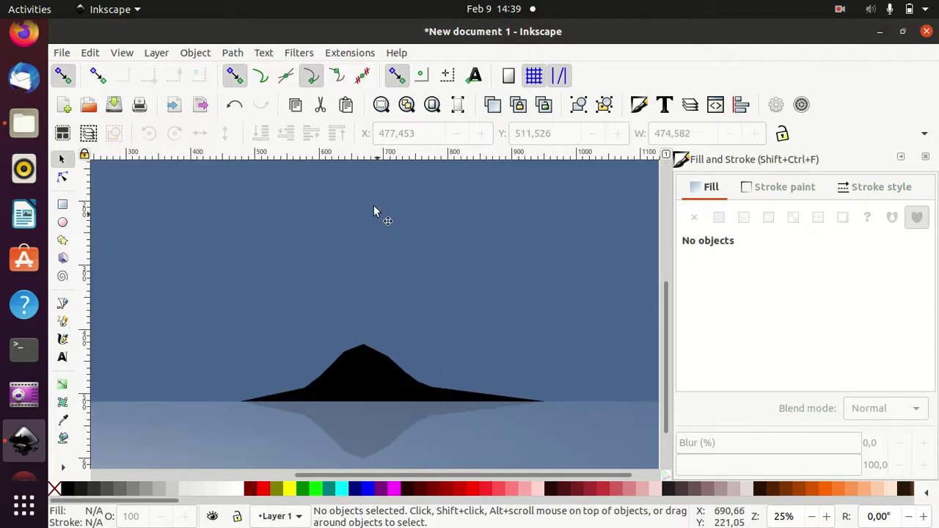
Render another small random tree above the island and close the generator
left_click(333, 53)
mouse_move(358, 277)
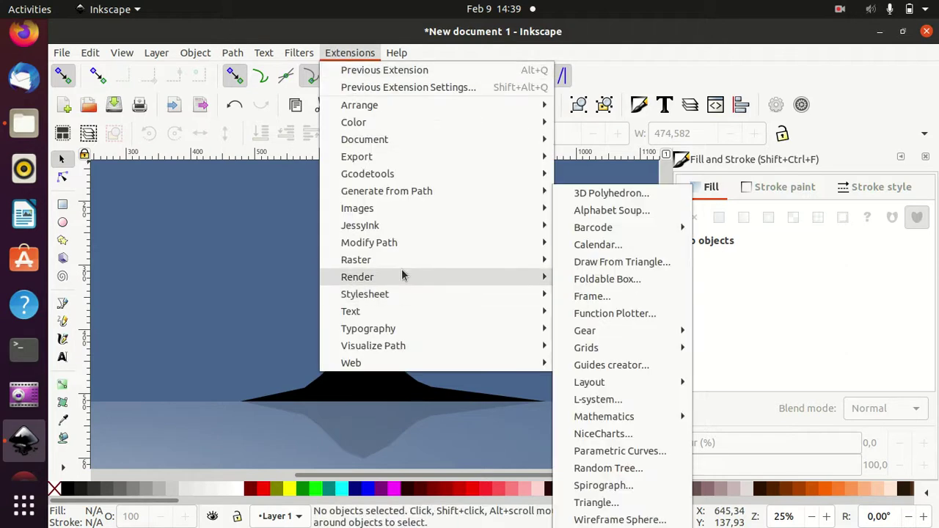
left_click(628, 473)
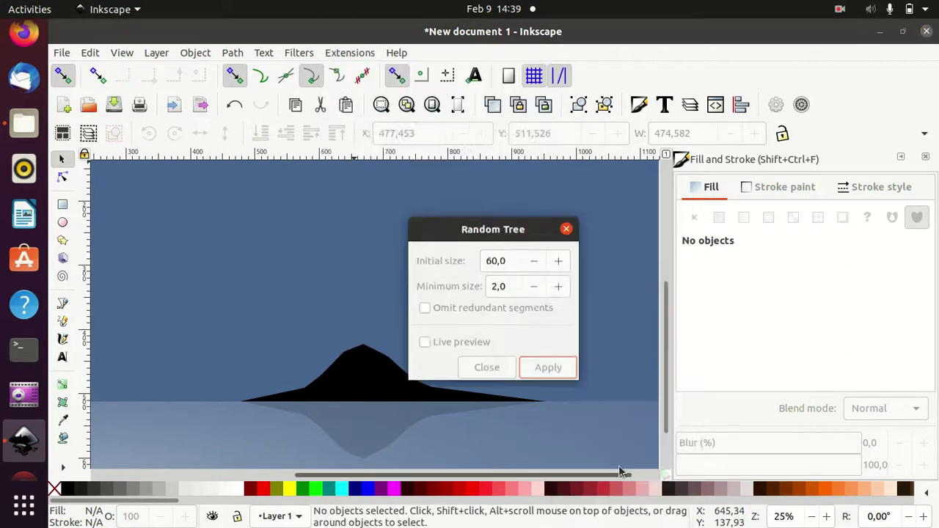
left_click(544, 363)
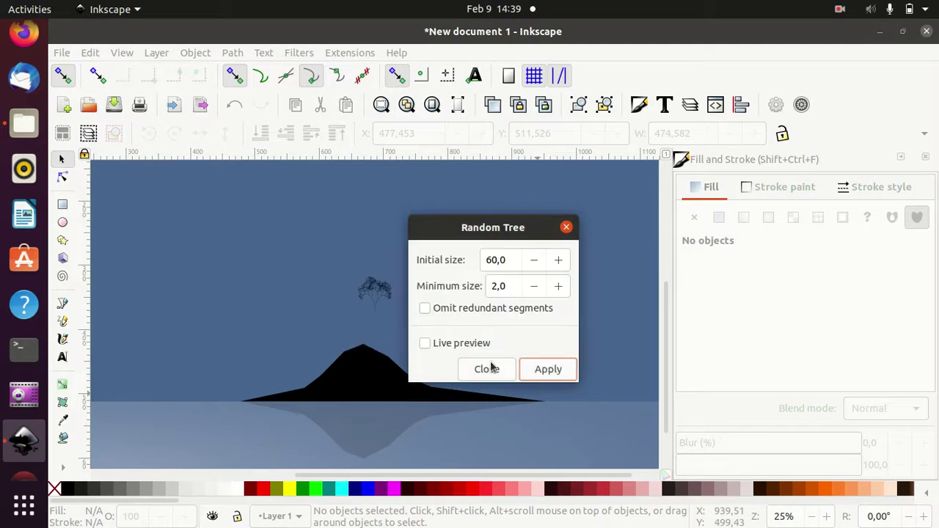
left_click(566, 228)
Select the small tree and drag it right, away from the night scene
left_click_drag(527, 476, 580, 475)
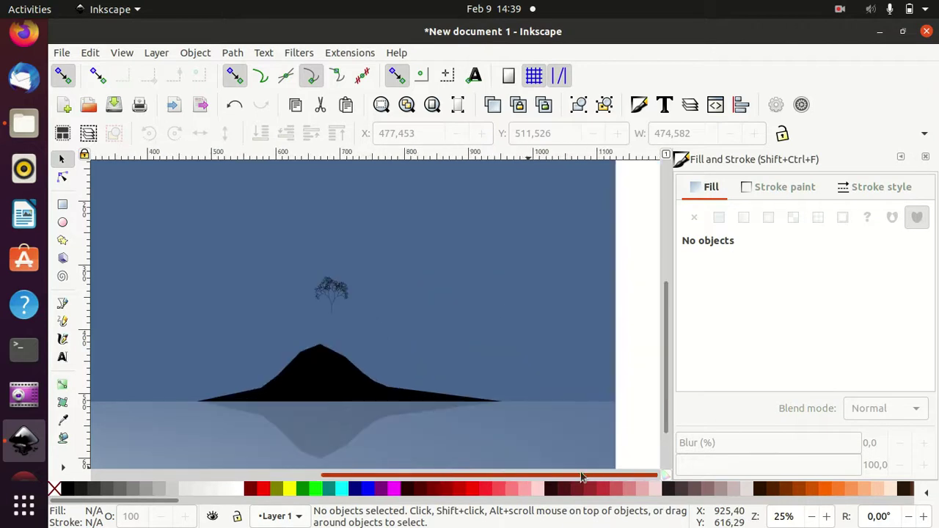
left_click(331, 288)
left_click_drag(331, 288, 638, 294)
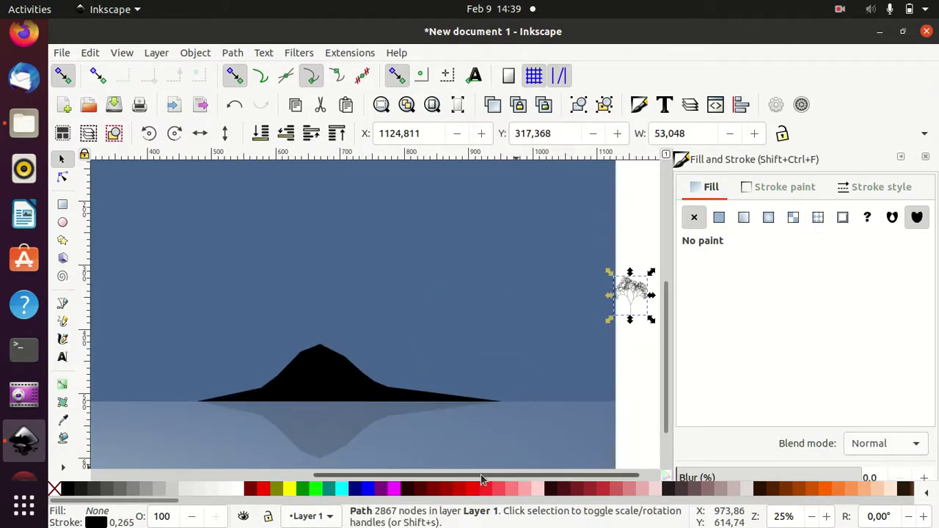
scroll(517, 472, "right", 1)
scroll(601, 397, "up", 1)
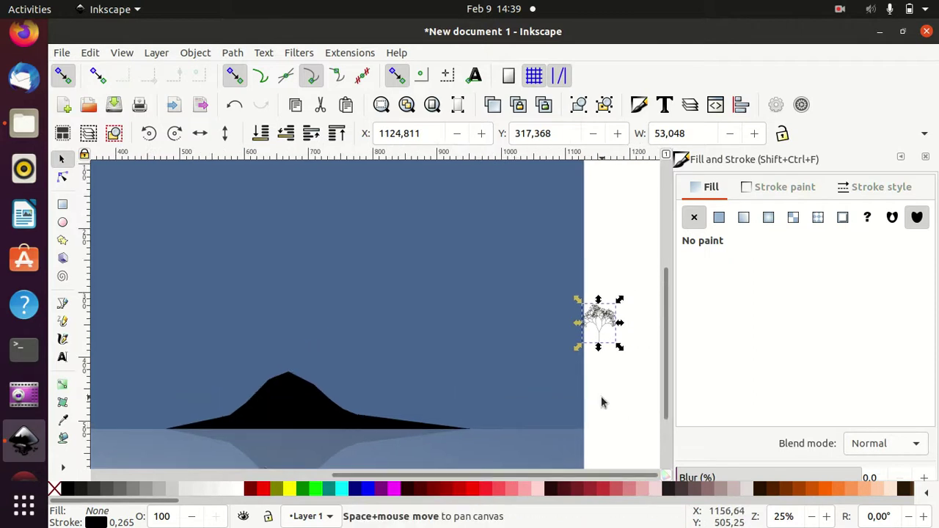
left_click_drag(601, 396, 529, 455)
left_click_drag(542, 294, 364, 137)
Settle the tree on the blank canvas beside the page and zoom in on it
left_click_drag(356, 224, 505, 297)
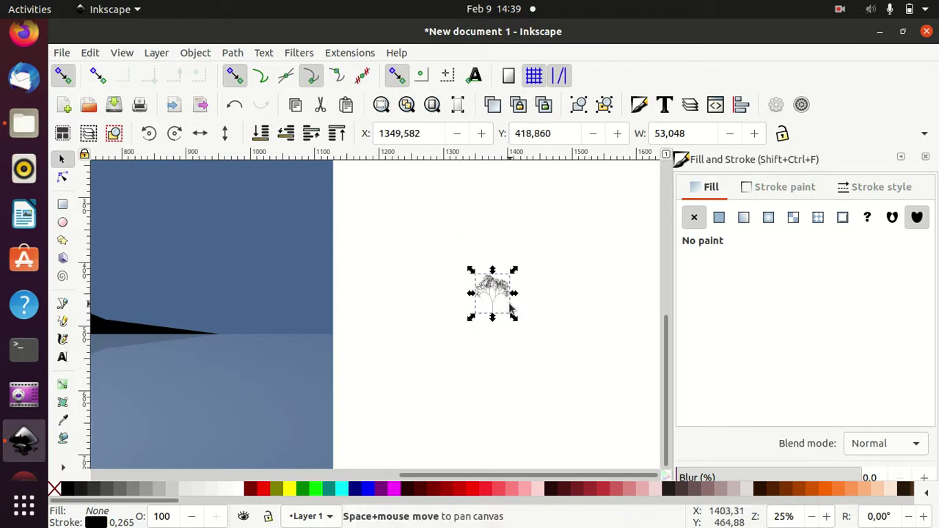
scroll(509, 309, "up", 3)
scroll(509, 308, "down", 2)
scroll(512, 309, "up", 1, "ctrl")
scroll(511, 309, "up", 2, "ctrl")
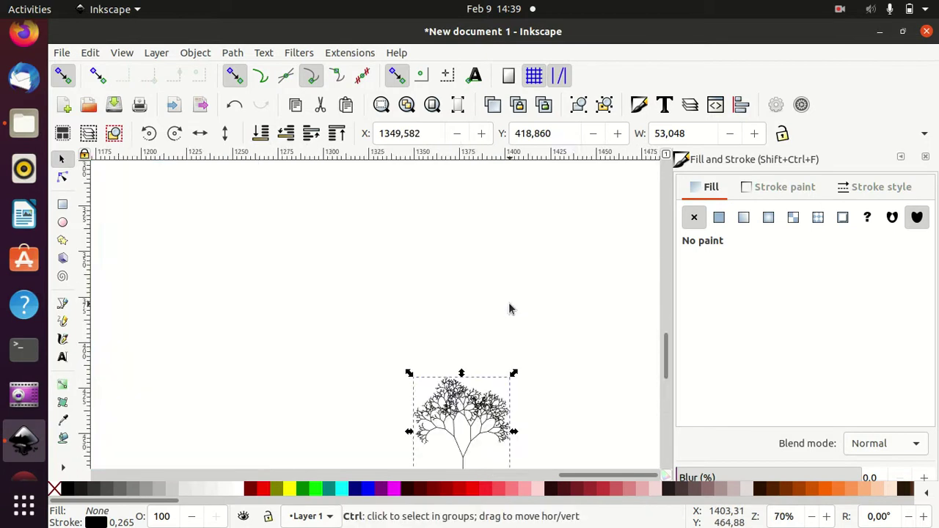
left_click_drag(443, 400, 414, 268)
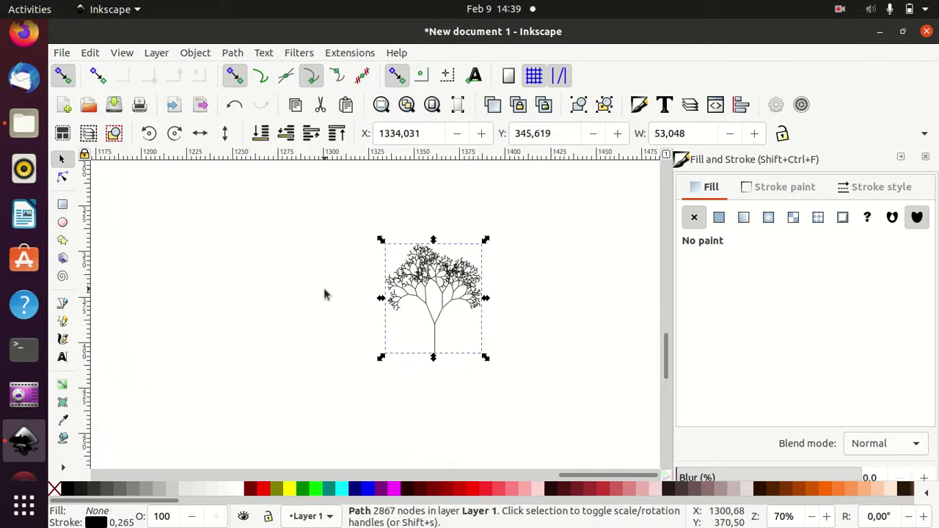
scroll(408, 294, "up", 3, "ctrl")
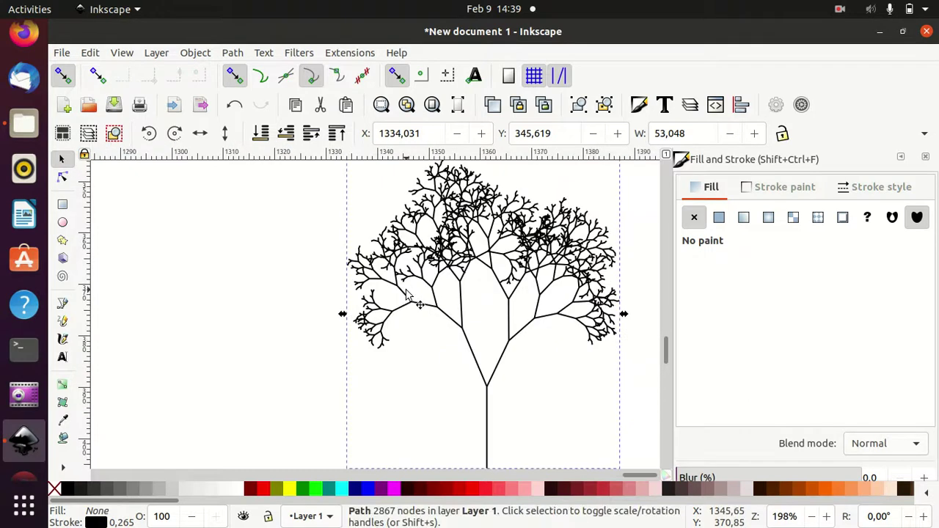
scroll(408, 294, "down", 2)
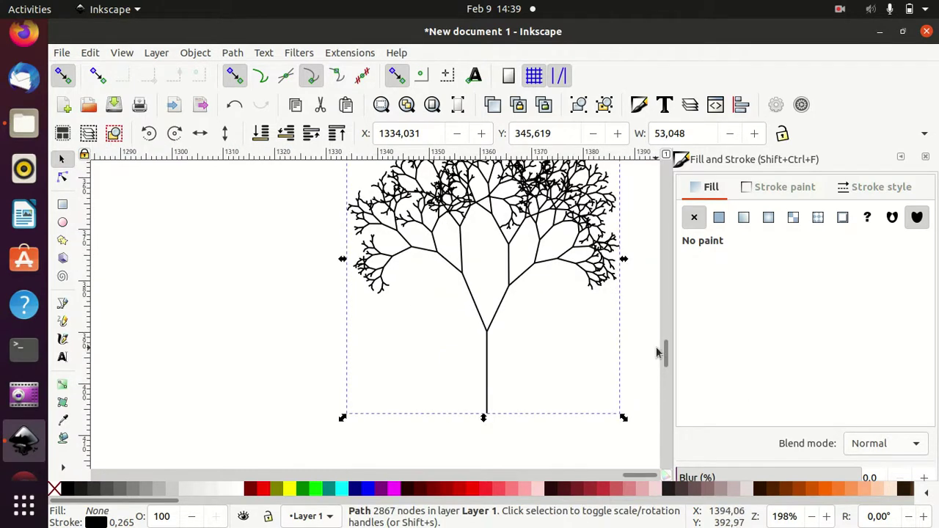
left_click_drag(666, 357, 670, 358)
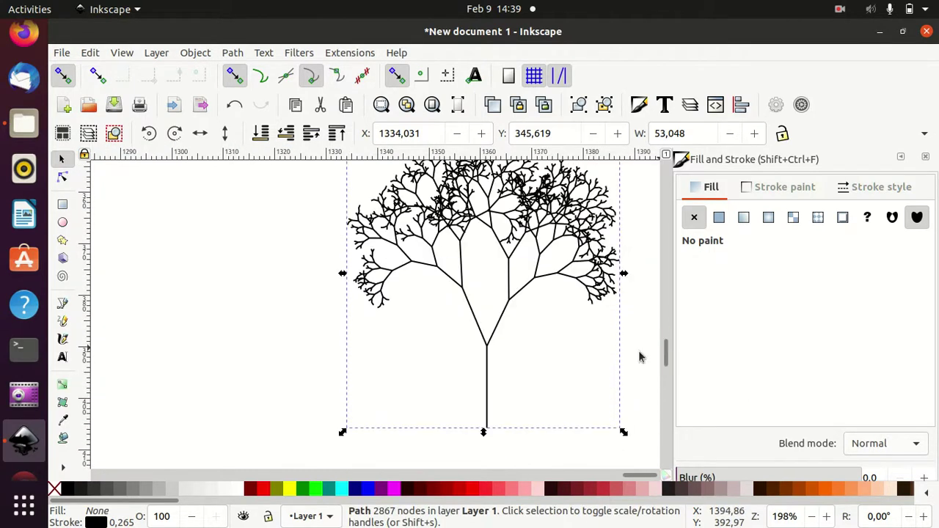
scroll(597, 346, "up", 1, "ctrl")
scroll(598, 346, "down", 1, "ctrl")
scroll(597, 346, "down", 1, "ctrl")
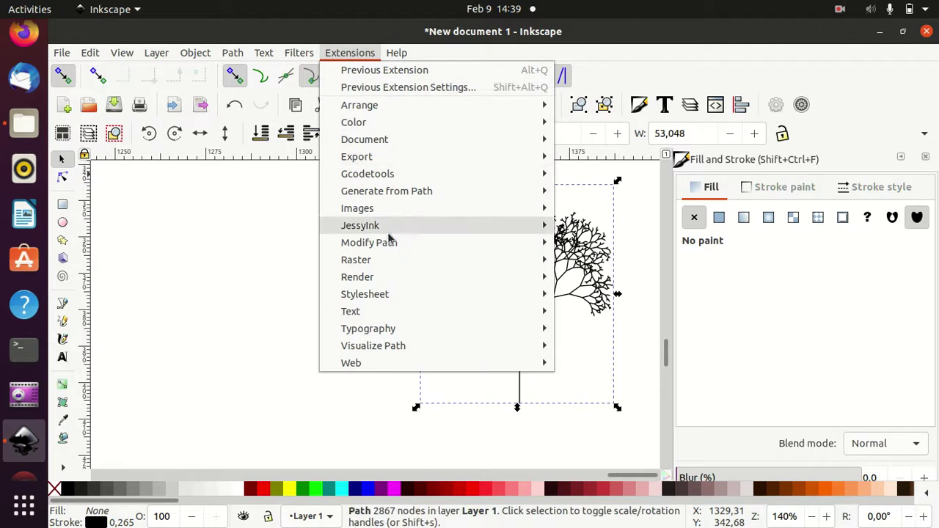
mouse_move(358, 276)
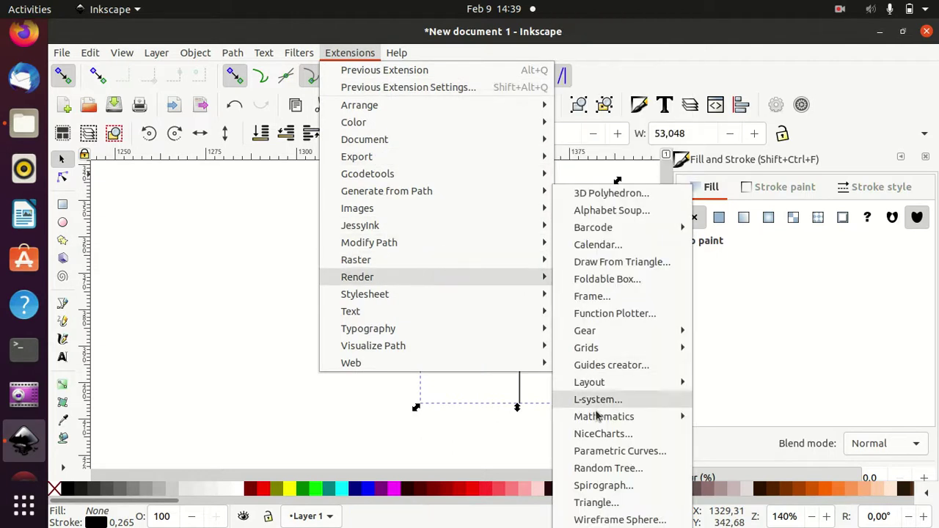
Apply Random Tree twice for a denser second tree, then close the generator and deselect
left_click(630, 472)
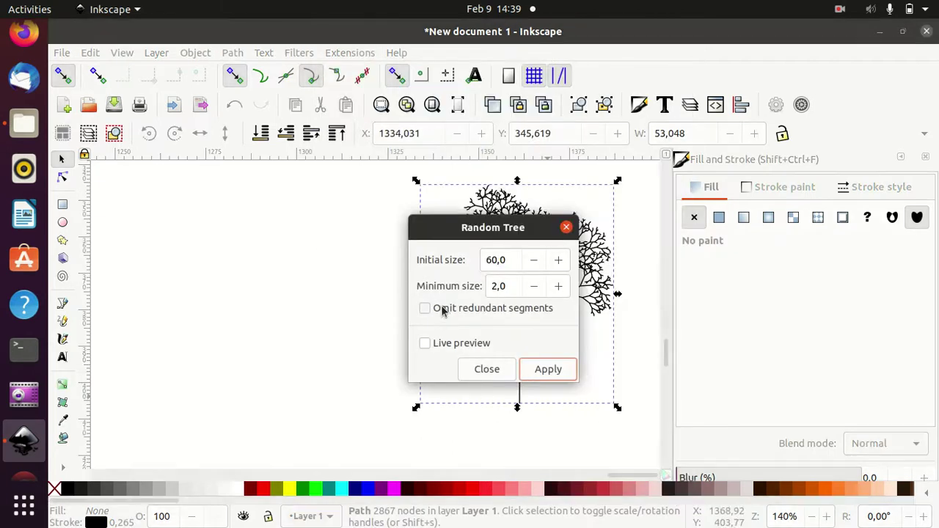
left_click(541, 372)
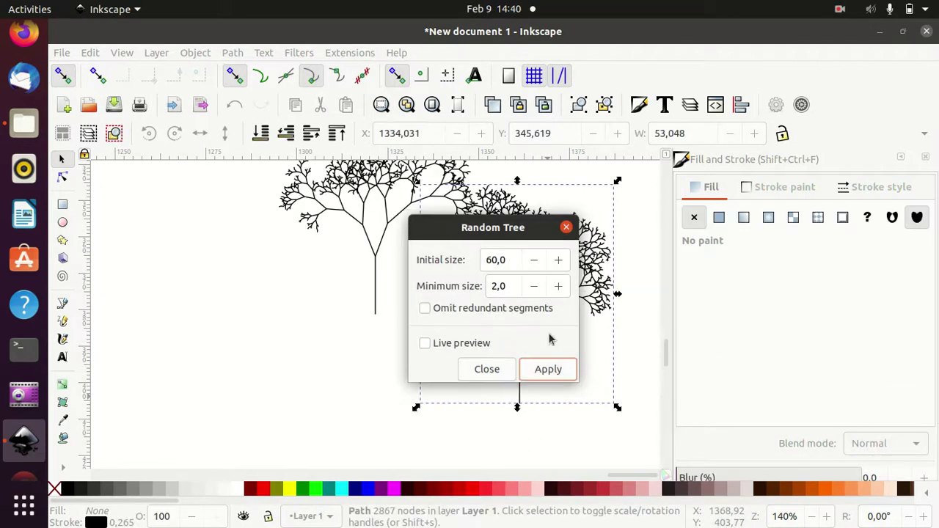
left_click(556, 373)
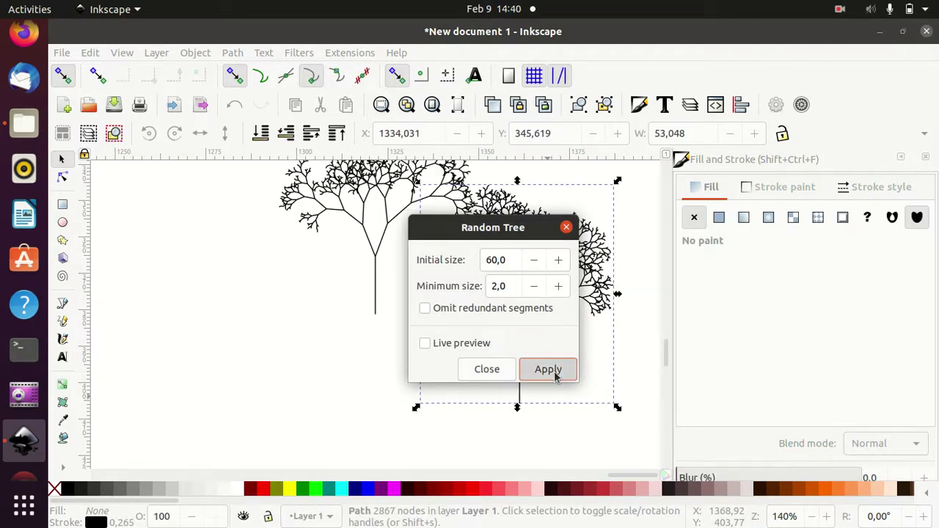
left_click(499, 371)
left_click(326, 323)
scroll(332, 327, "up", 1)
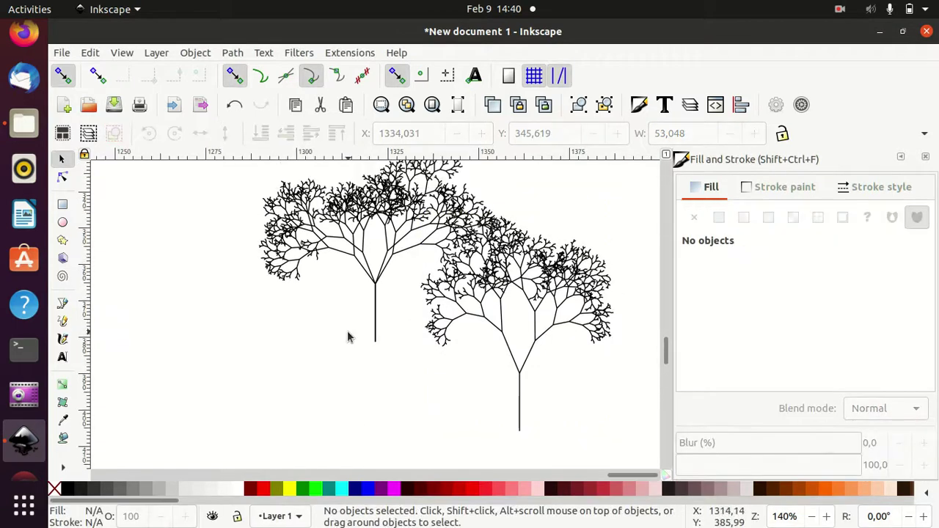
With snapping off, stack the left tree onto the right one and rotate it about 9° clockwise
left_click(372, 230)
left_click_drag(371, 229, 519, 311)
left_click(63, 76)
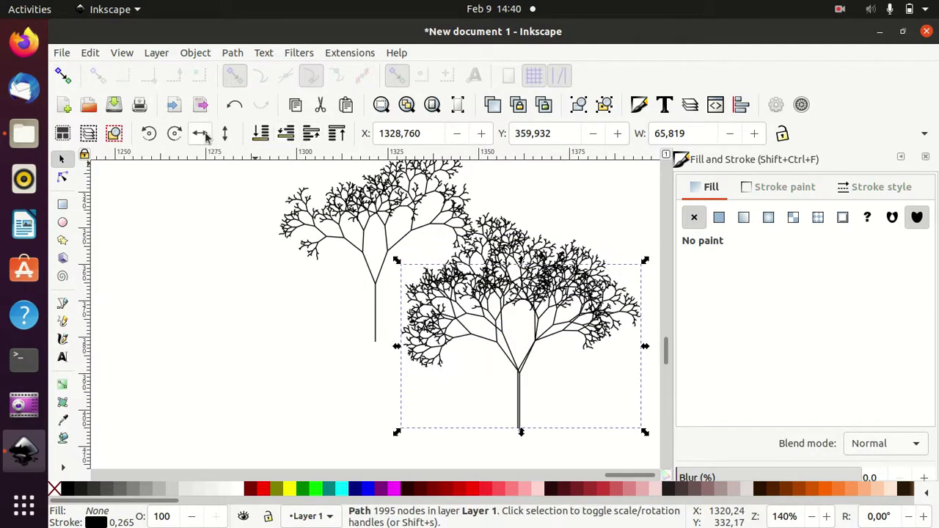
mouse_move(530, 307)
left_mouse_down()
mouse_move(537, 292)
mouse_move(528, 307)
left_mouse_up()
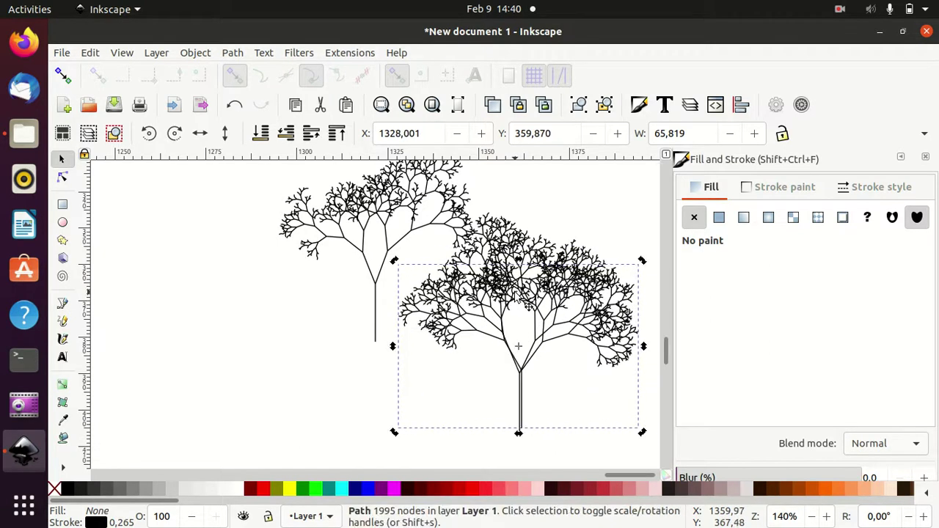
left_click(636, 270)
left_click_drag(641, 261, 663, 273)
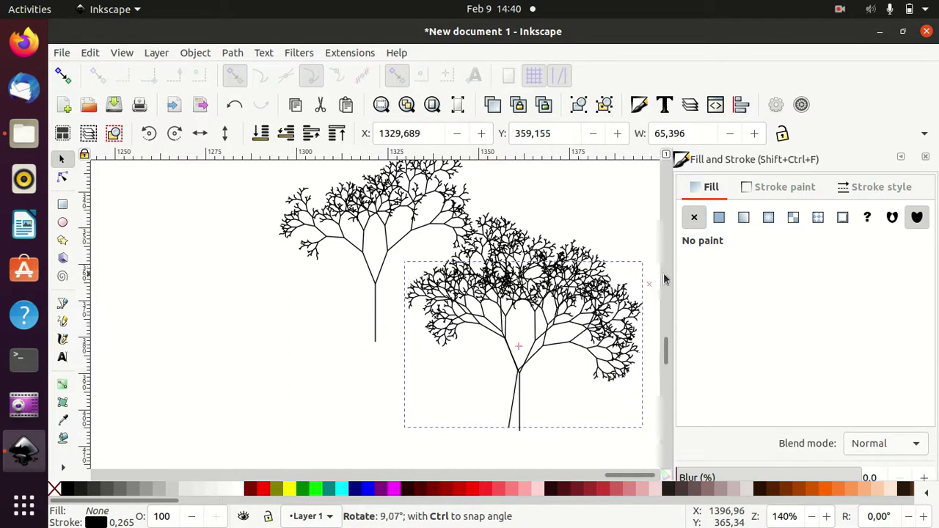
left_click_drag(547, 300, 559, 301)
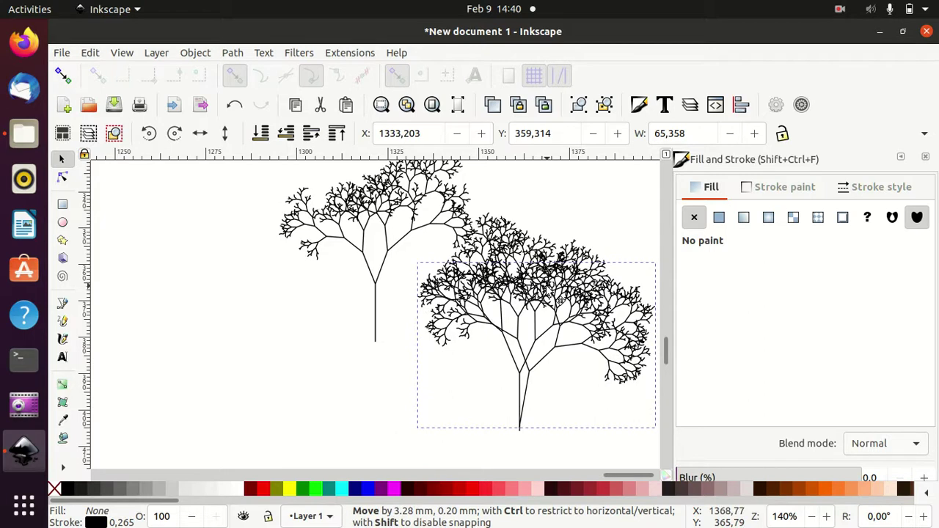
Move the next left tree over the stack and tilt it slightly the other way
left_click(379, 216)
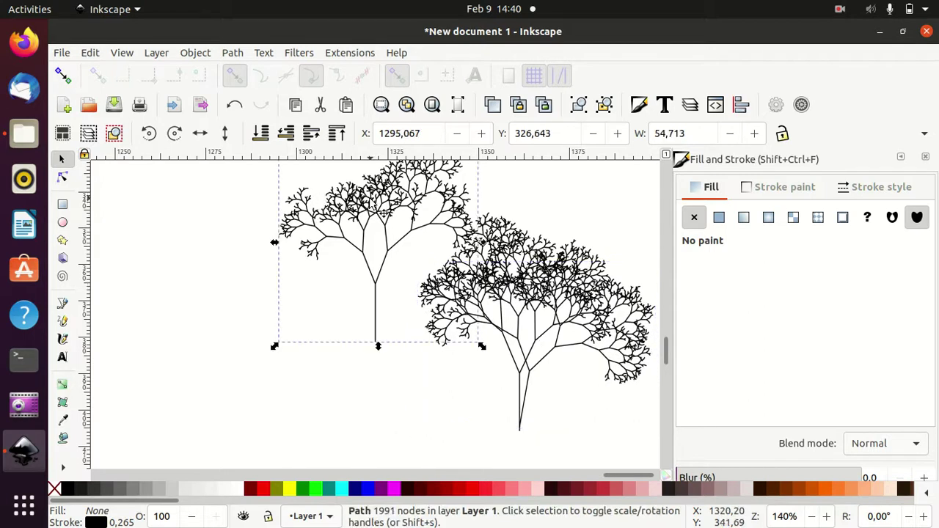
mouse_move(383, 212)
left_mouse_down()
mouse_move(514, 302)
mouse_move(536, 297)
left_mouse_up()
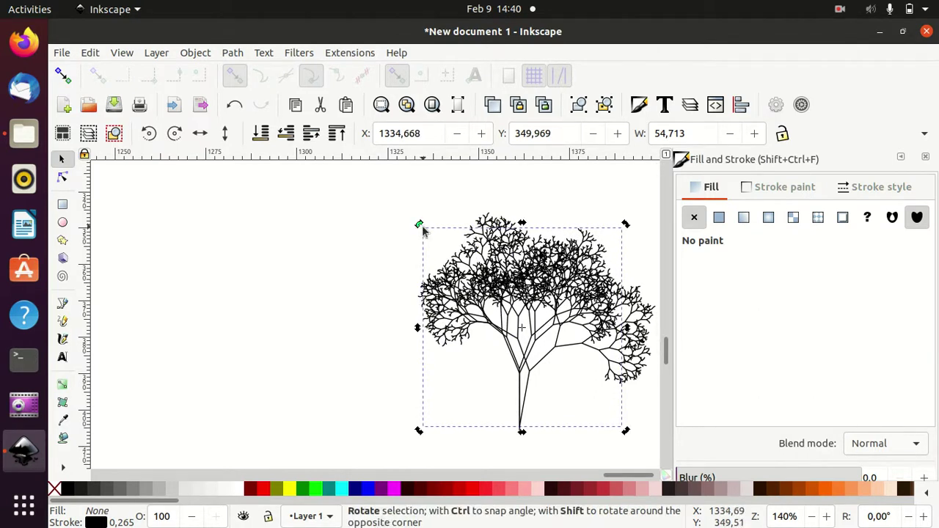
left_click_drag(421, 226, 404, 236)
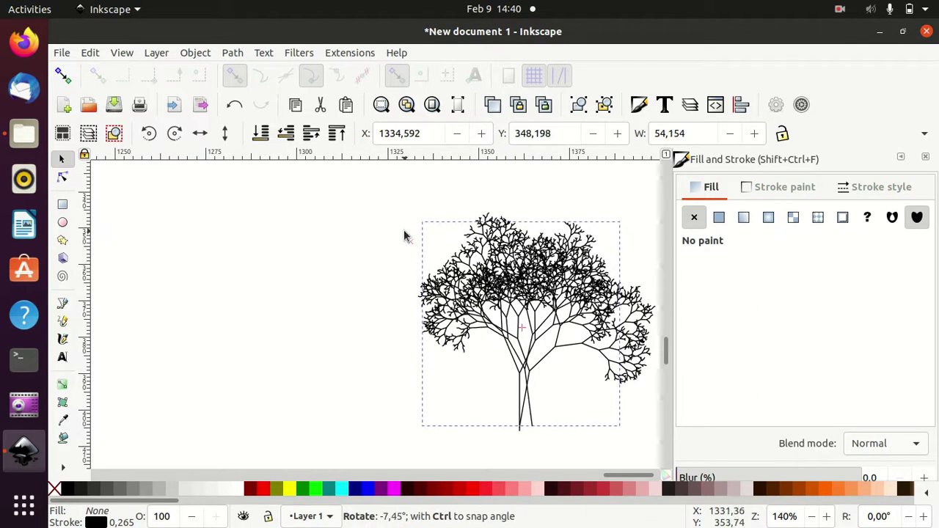
left_click_drag(510, 272, 520, 264)
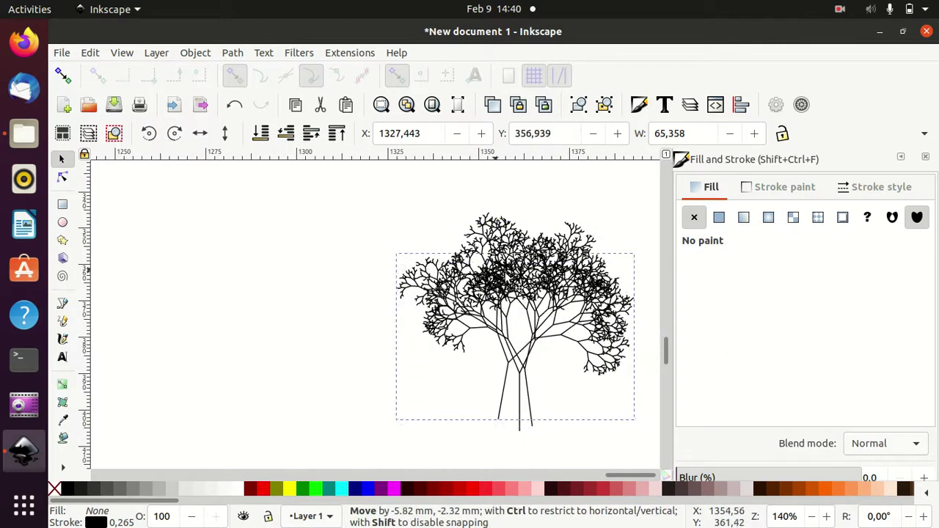
left_click_drag(539, 283, 529, 288)
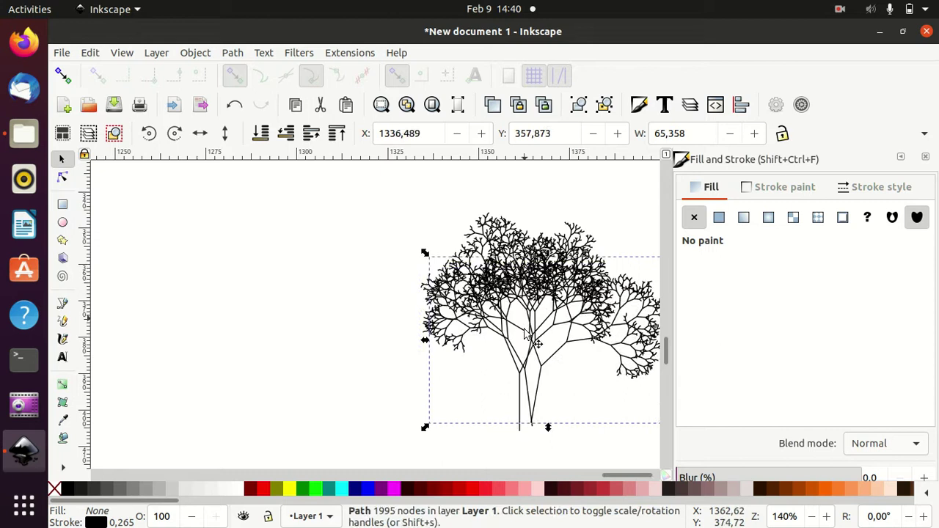
Nudge the stacked trees slightly upward into alignment and pan them toward the view centre
left_click(490, 434)
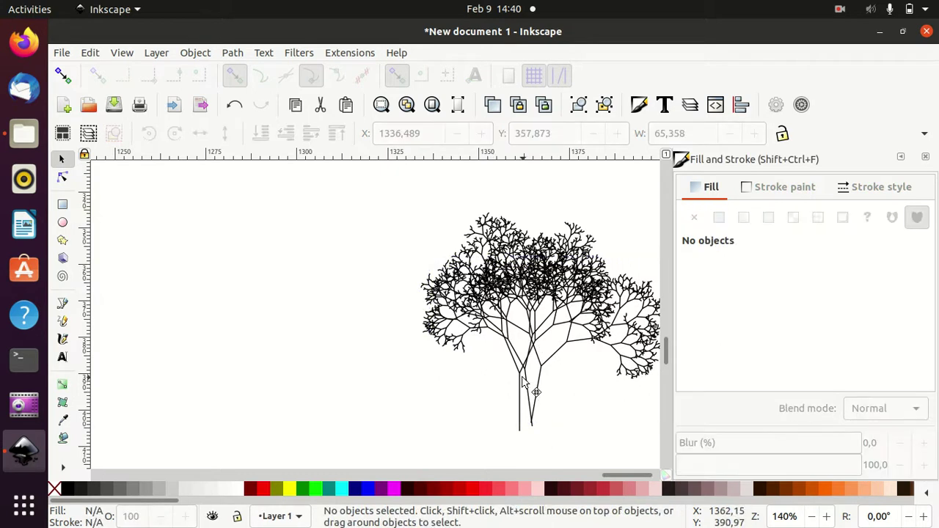
left_click(522, 381)
left_click_drag(522, 382, 521, 368)
left_click(511, 422)
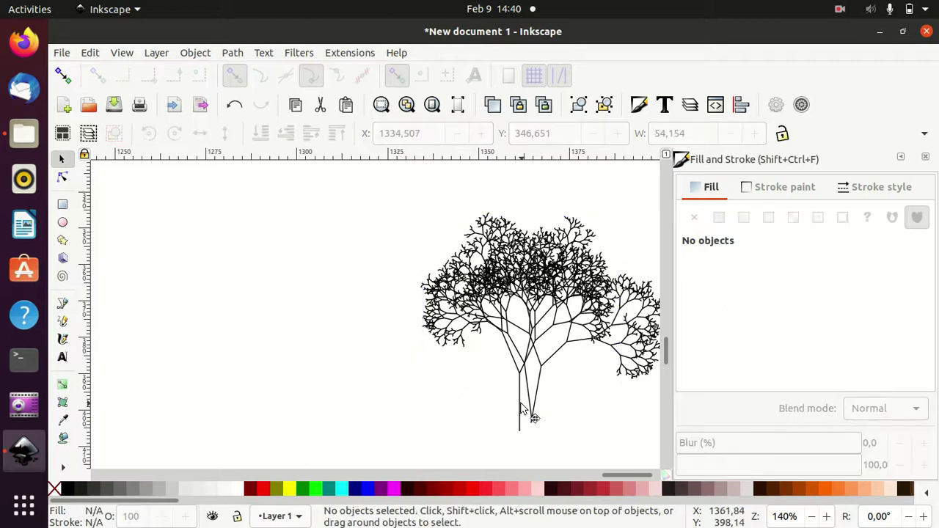
left_click(523, 405)
left_click_drag(522, 405, 534, 391)
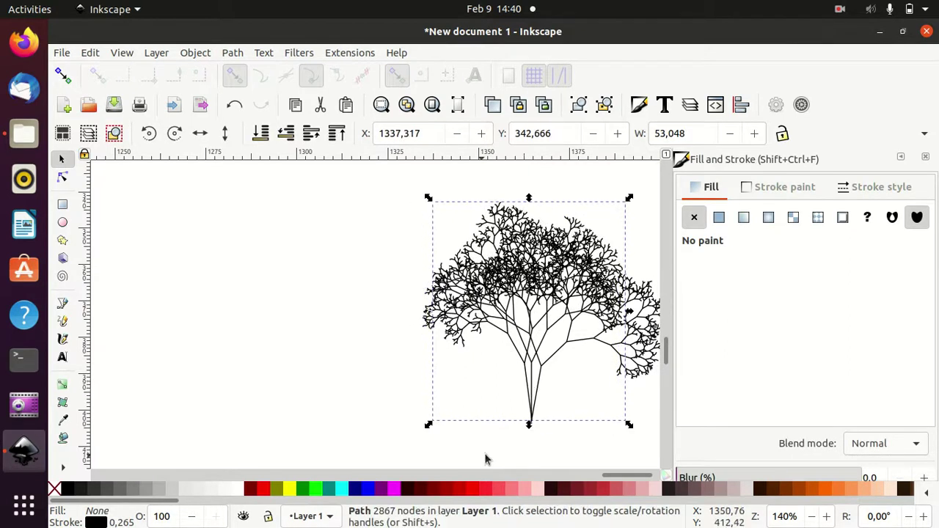
mouse_move(454, 459)
left_mouse_down()
mouse_move(339, 430)
mouse_move(320, 436)
left_mouse_up()
left_click(463, 354)
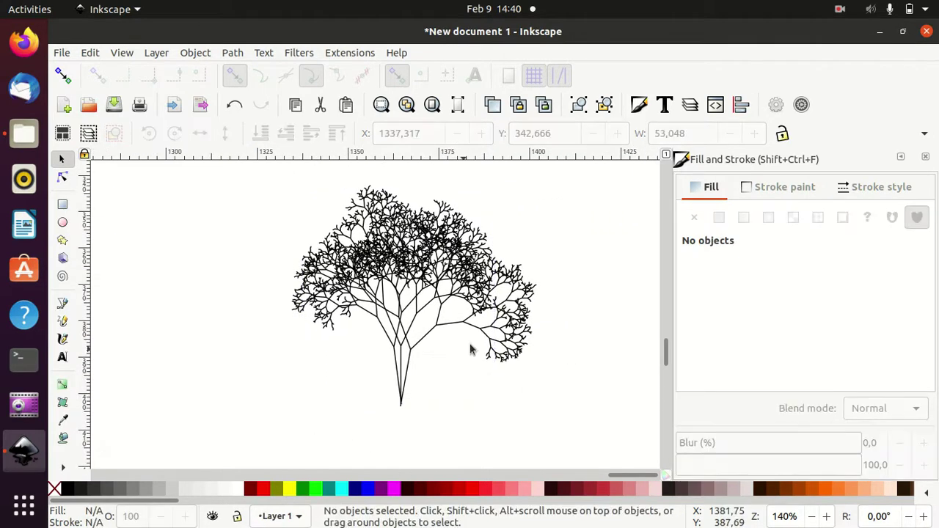
Rotate the tree about 17°, shift it left, and rubber-band select all its paths
left_click(501, 342)
left_click(500, 342)
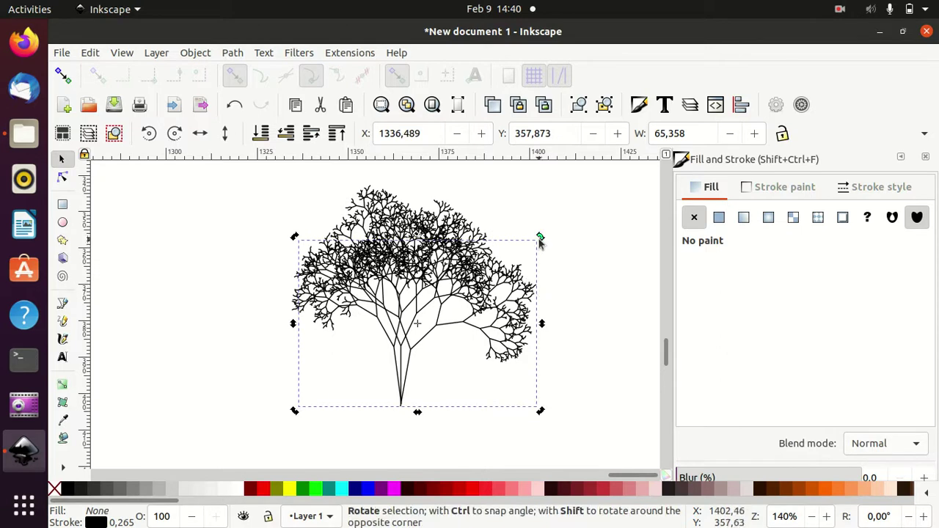
left_click_drag(540, 236, 488, 269)
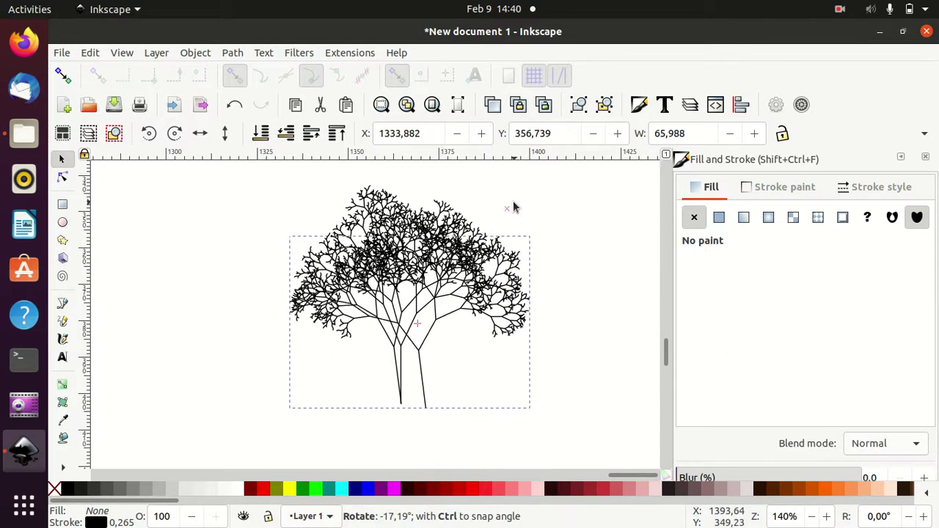
left_click(425, 343)
left_click_drag(426, 342, 397, 335)
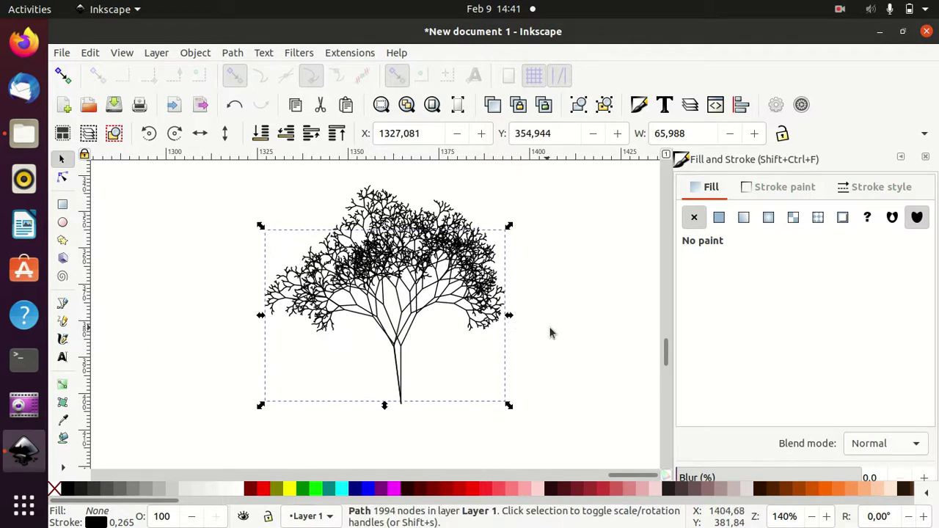
left_click(595, 339)
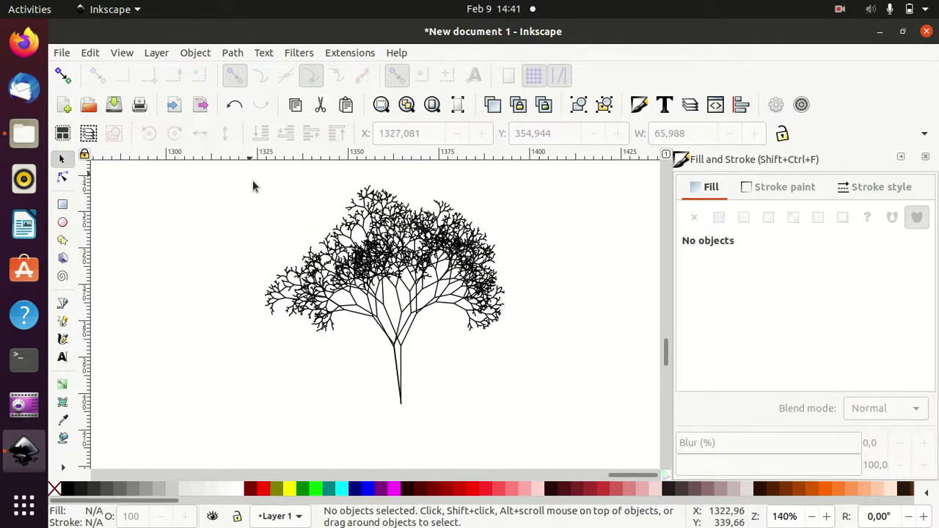
left_click_drag(257, 172, 538, 435)
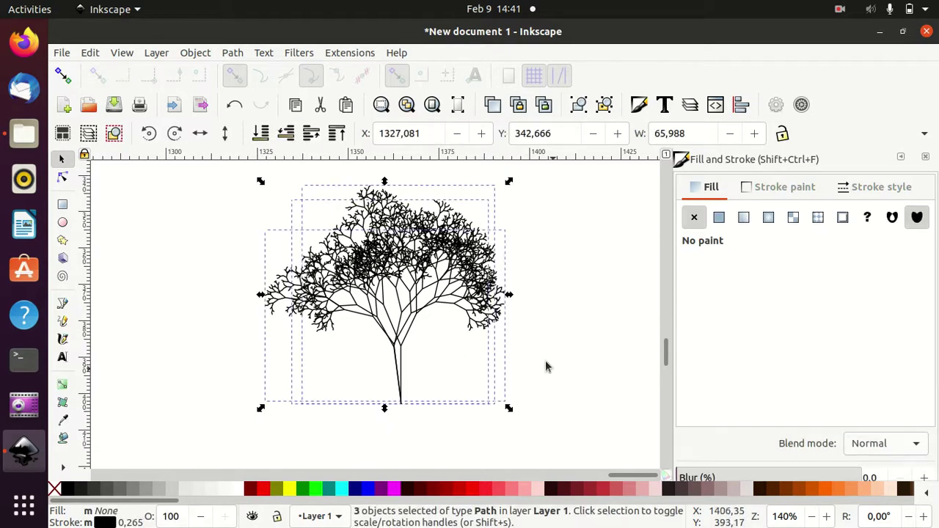
Raise the tree paths' stroke width to 0,565 mm in Stroke style
left_click(875, 187)
left_click(818, 217)
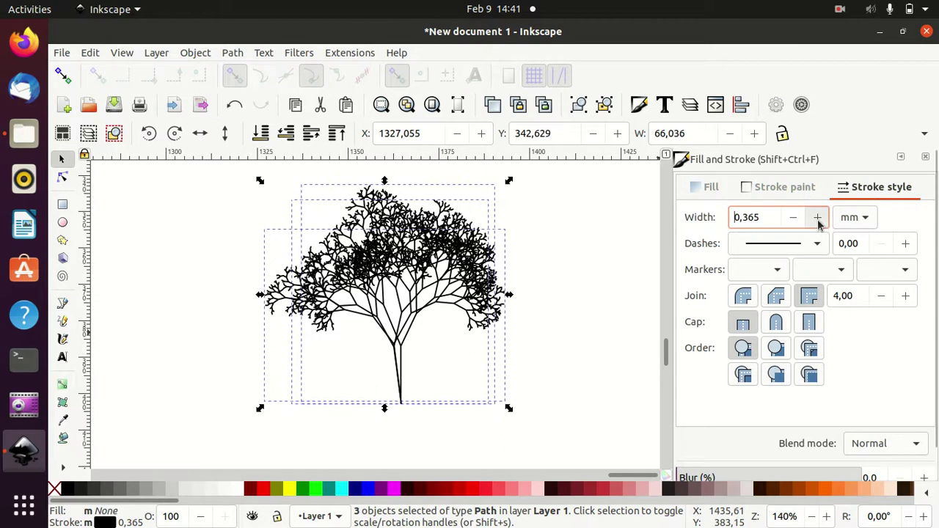
left_click(817, 217)
left_click(818, 220)
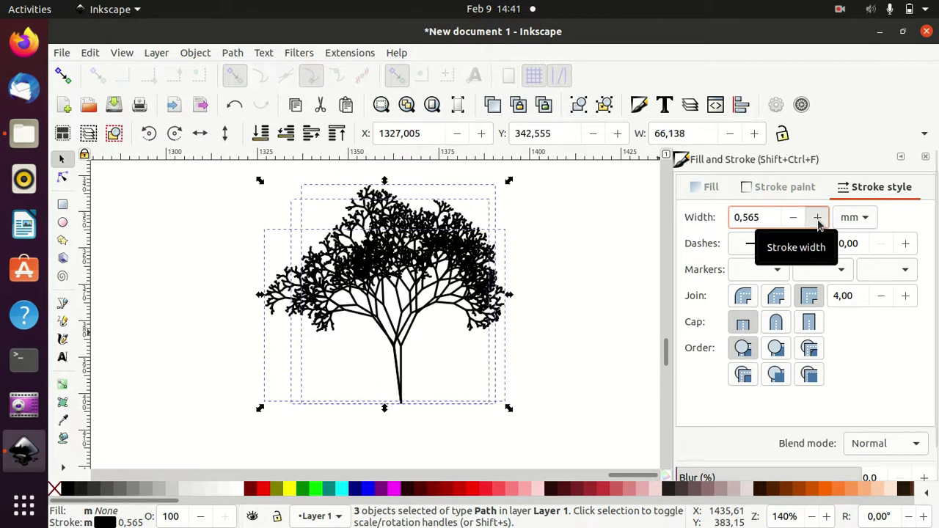
Reselect all three tree paths and group them with Ctrl+G
left_click(563, 361)
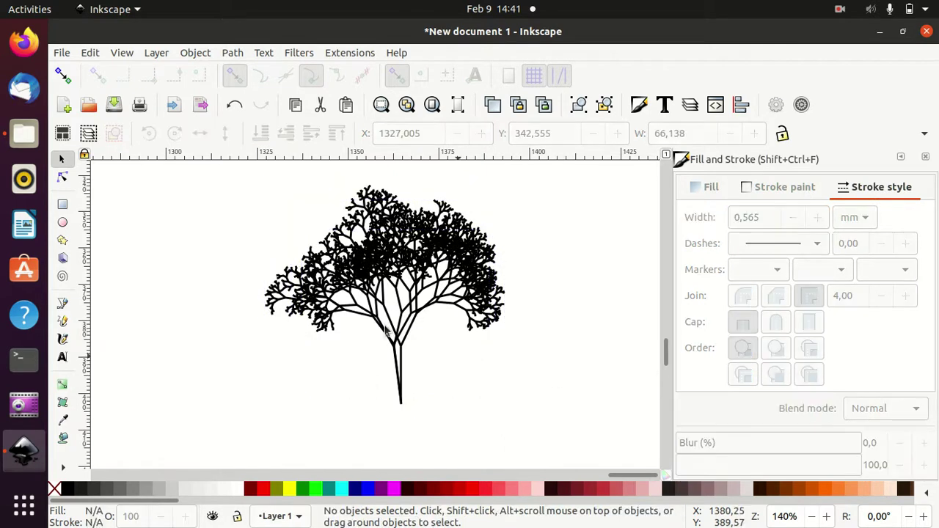
left_click_drag(235, 168, 546, 467)
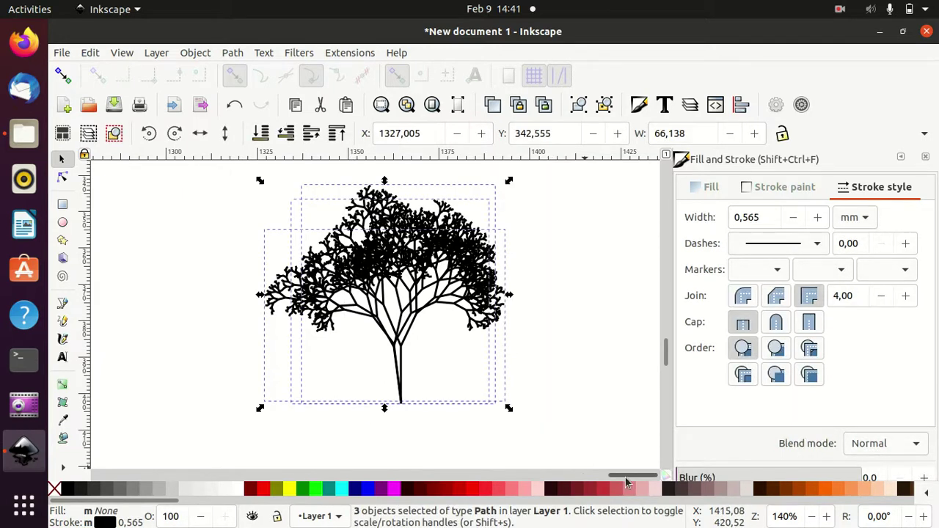
key("ctrl")
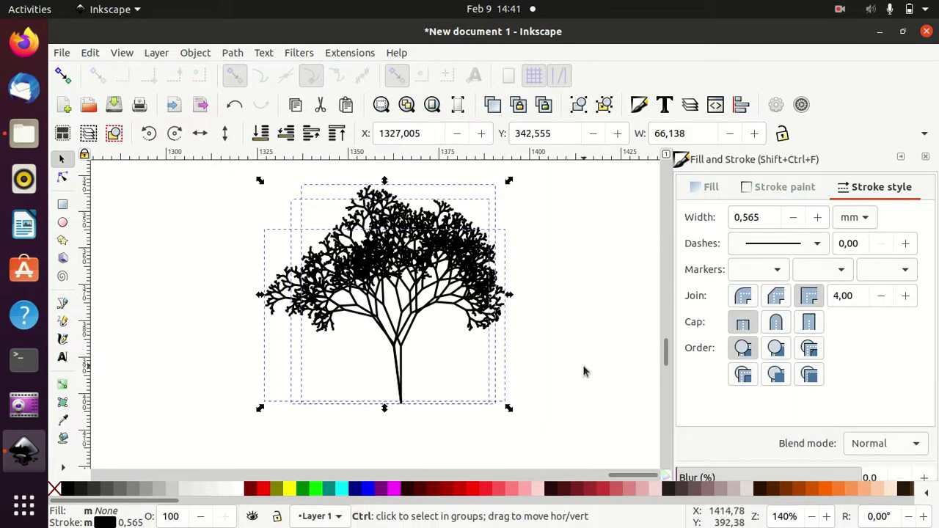
key("ctrl+g")
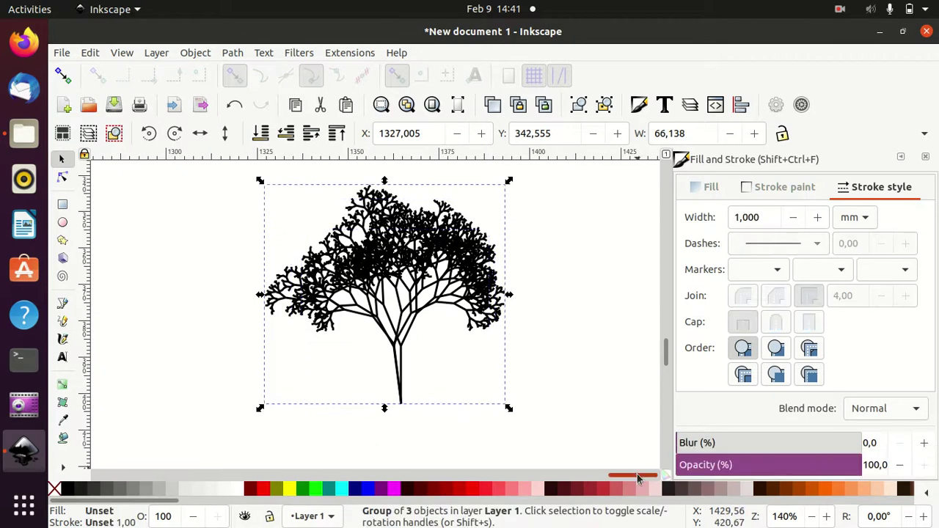
Move the tree group onto the island's peak and shrink it to fit
left_click_drag(637, 478, 621, 477)
scroll(576, 374, "down", 5)
scroll(577, 374, "down", 1)
mouse_move(568, 370)
left_mouse_down()
mouse_move(416, 385)
mouse_move(267, 378)
mouse_move(295, 328)
left_mouse_up()
left_click_drag(258, 354, 255, 342)
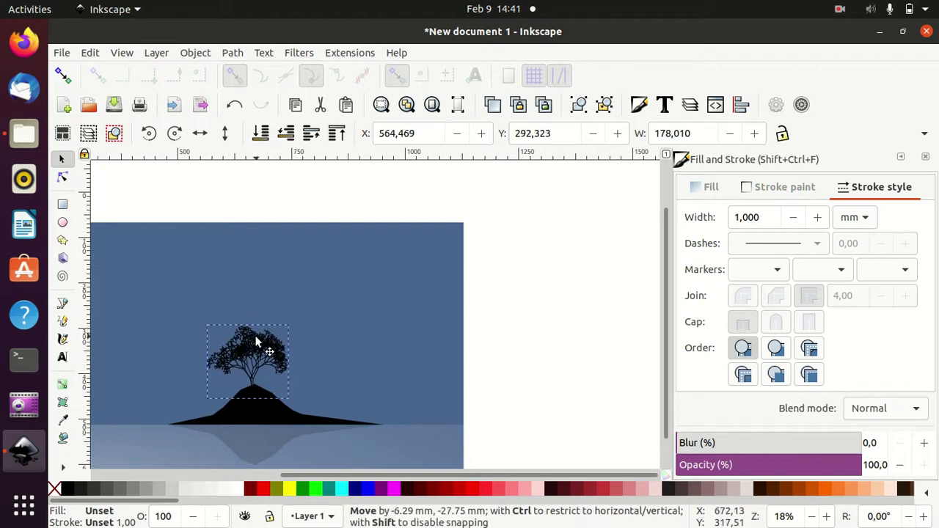
scroll(532, 376, "down", 2, "ctrl")
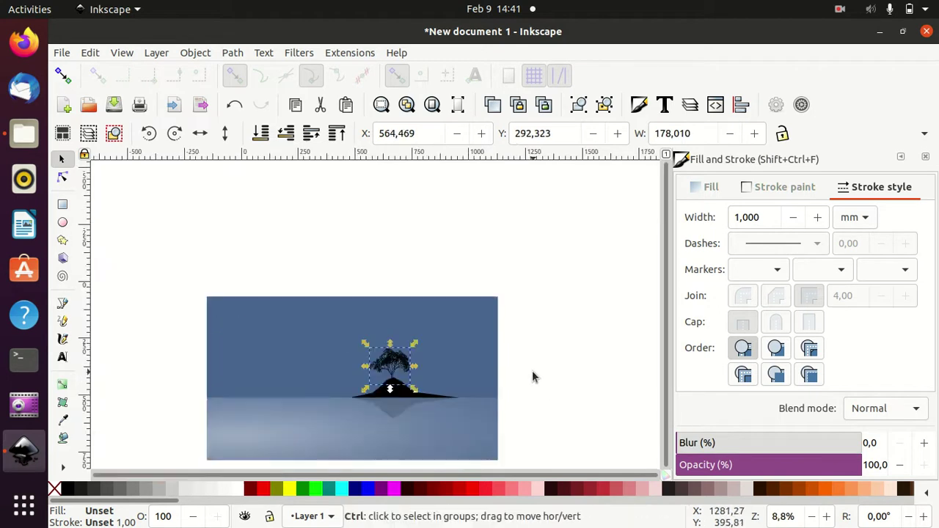
Flip the tree copy vertically and drag it down into the water as a reflection
left_click(578, 355)
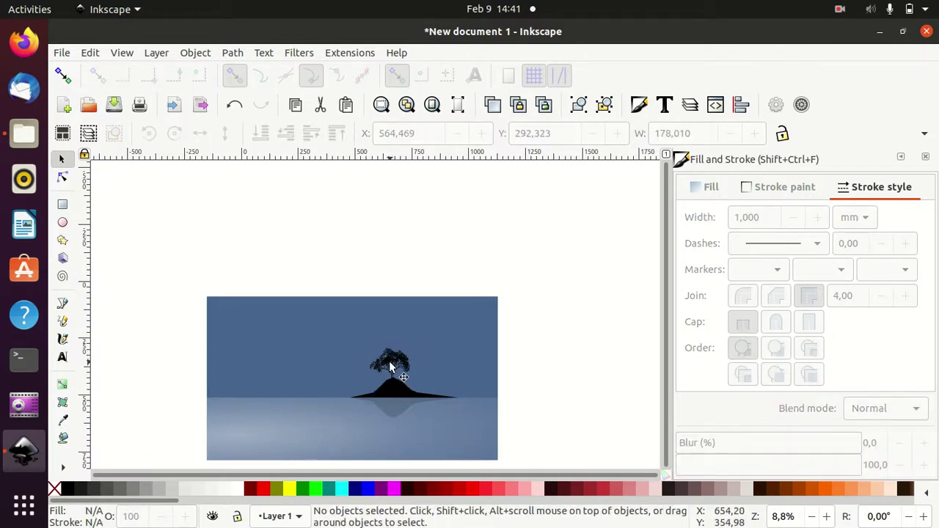
left_click(389, 361)
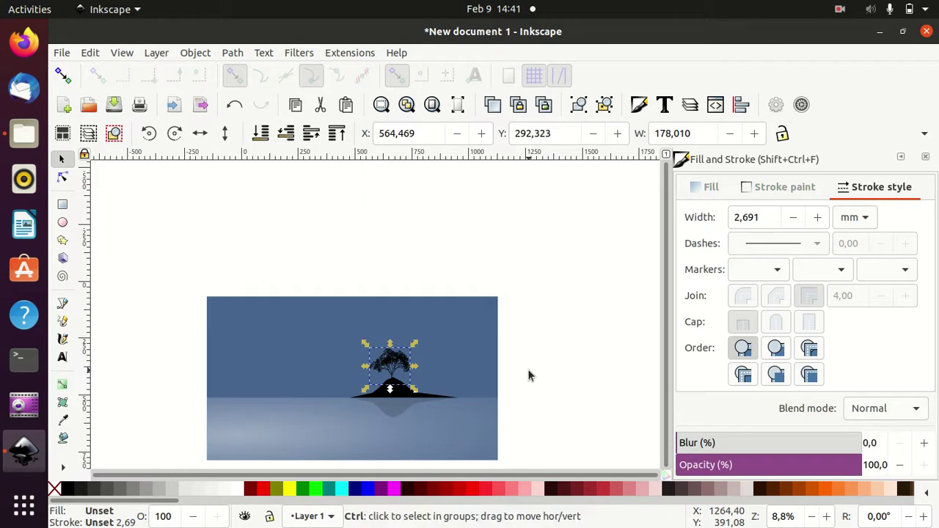
left_click(225, 133)
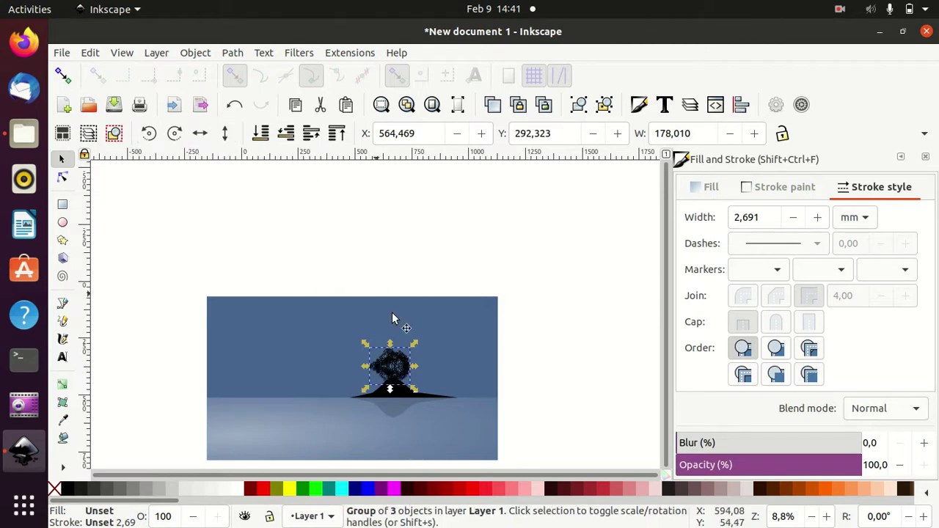
key("Escape")
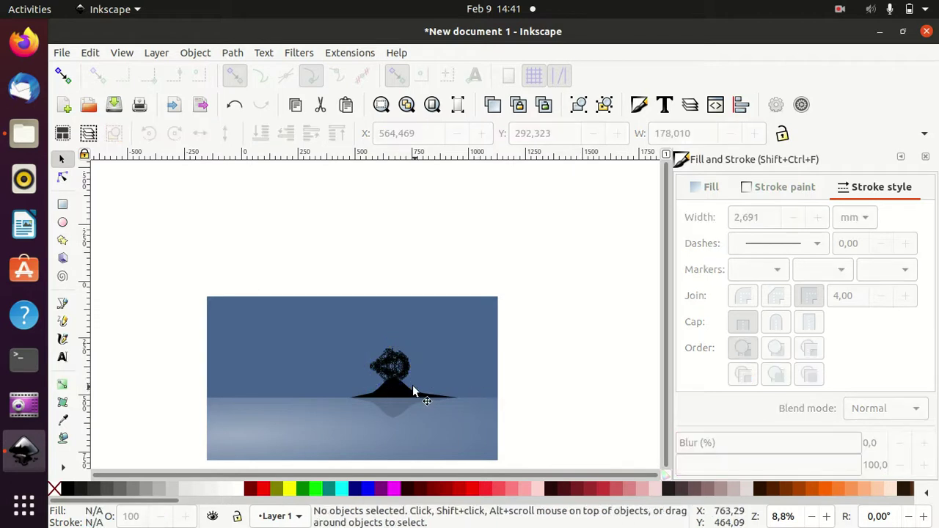
left_click(392, 373)
left_click_drag(392, 373, 397, 449)
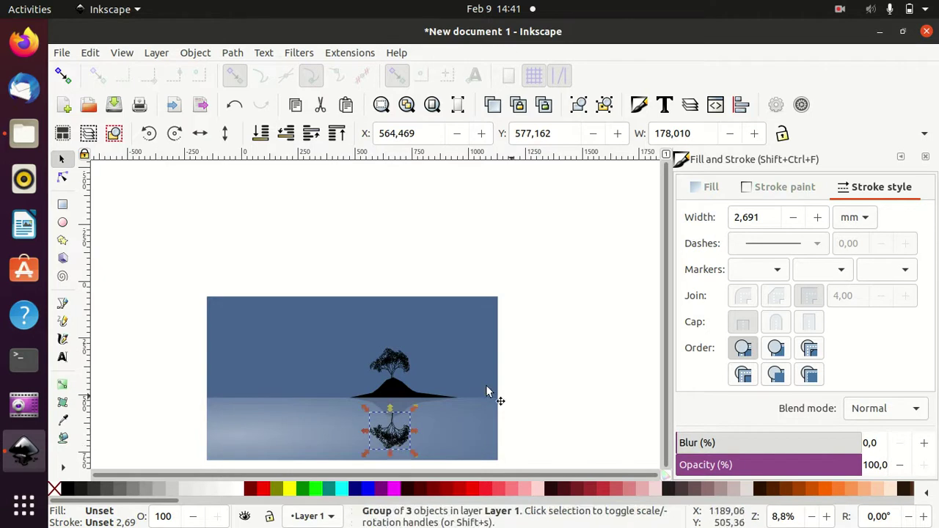
Bring back Fill and Stroke and fade the reflection group to about 27% opacity
left_click(901, 157)
left_click(641, 105)
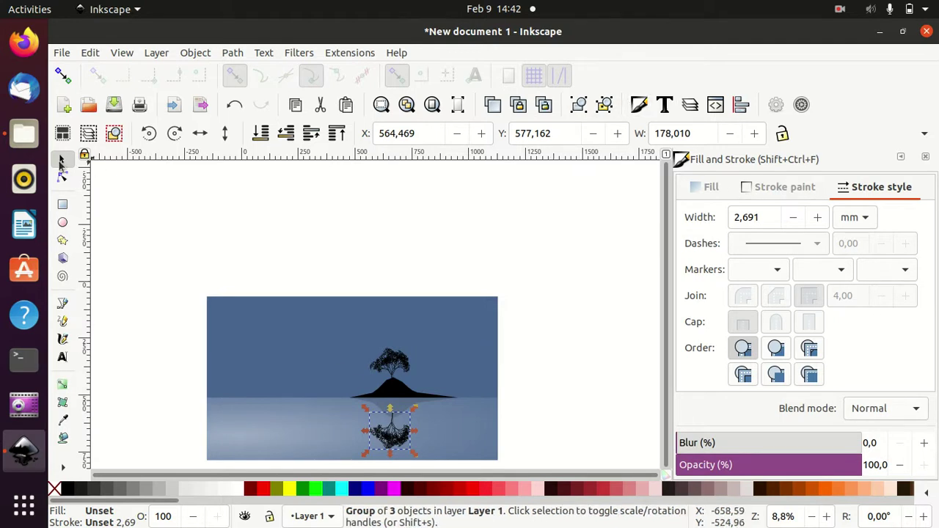
left_click(546, 365)
left_click(405, 434)
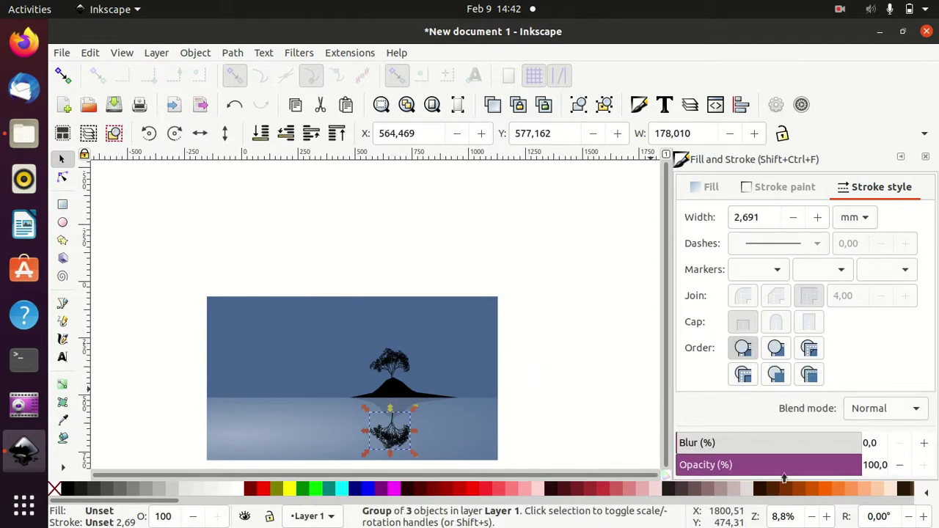
left_click_drag(801, 464, 729, 466)
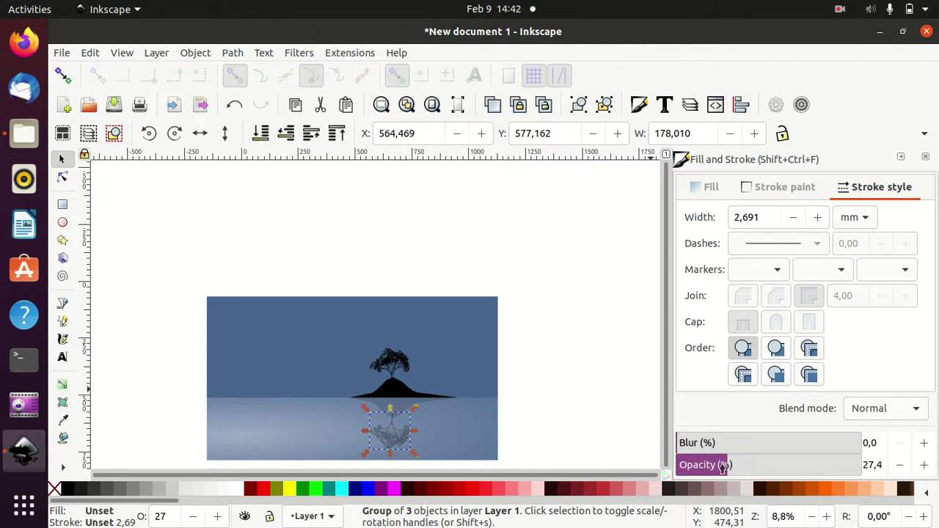
Deselect, then zoom and pan around the scene to check the faded reflection
left_click(533, 374)
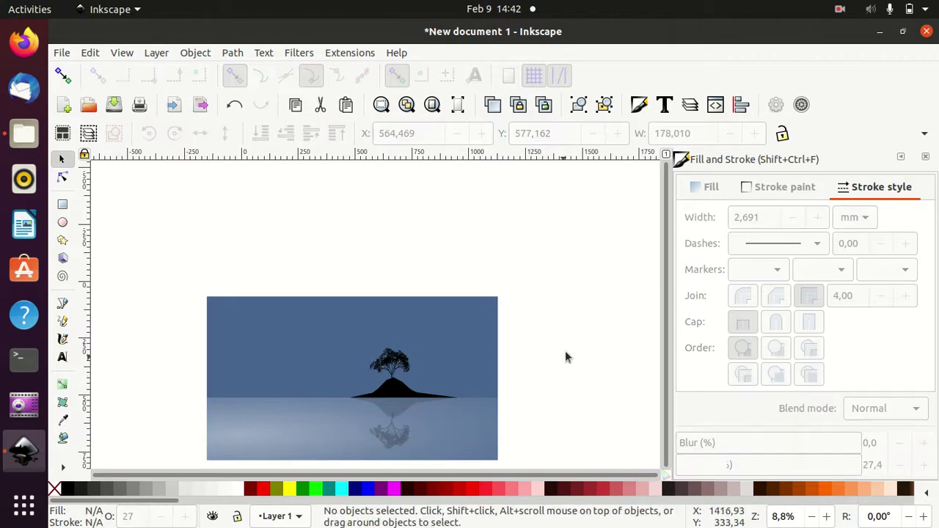
scroll(573, 351, "down", 2, "ctrl")
scroll(573, 351, "up", 1, "ctrl")
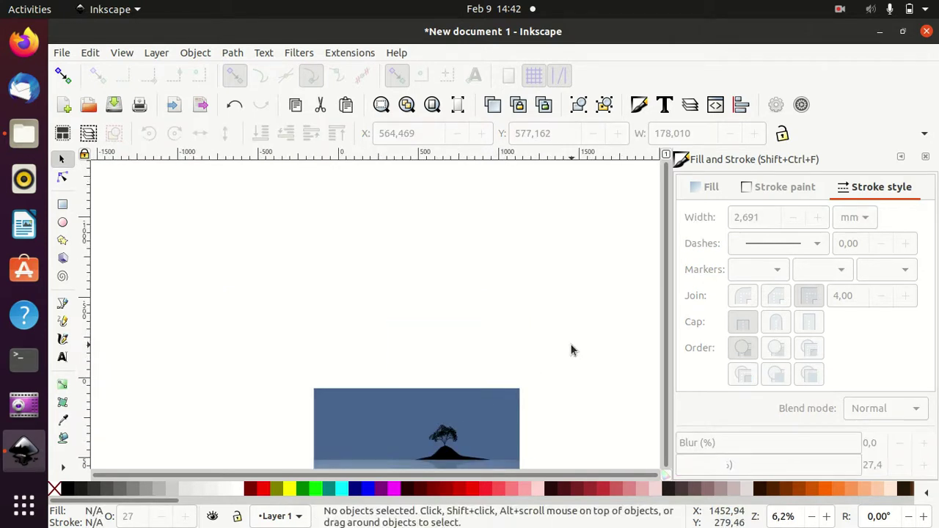
scroll(573, 351, "down", 2, "ctrl")
scroll(572, 350, "up", 2, "ctrl")
scroll(571, 345, "up", 3, "ctrl")
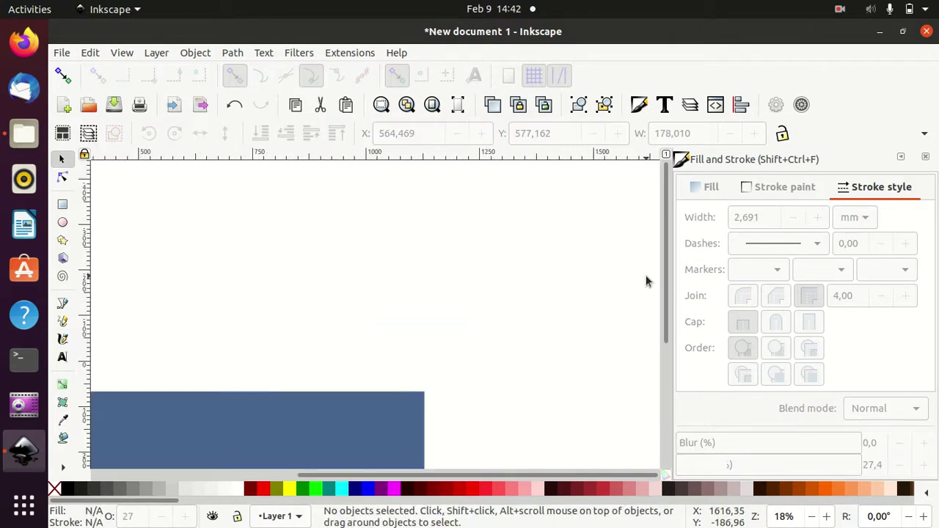
left_click_drag(663, 249, 680, 390)
mouse_move(502, 475)
left_mouse_down()
mouse_move(271, 452)
mouse_move(430, 449)
left_mouse_up()
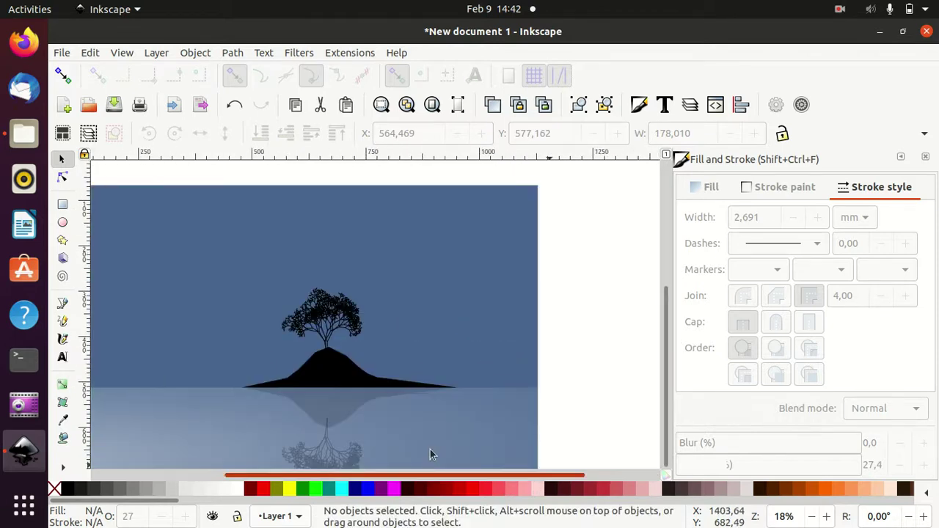
scroll(604, 334, "up", 1)
scroll(604, 341, "down", 2, "ctrl")
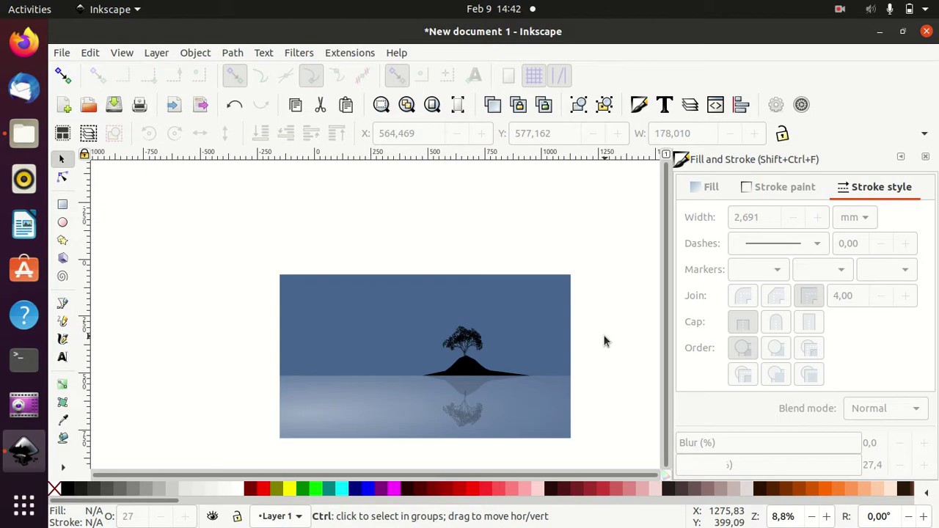
Draw a circle left of the scene, fill it yellow, fully opaque, with a flat black stroke
left_click(63, 223)
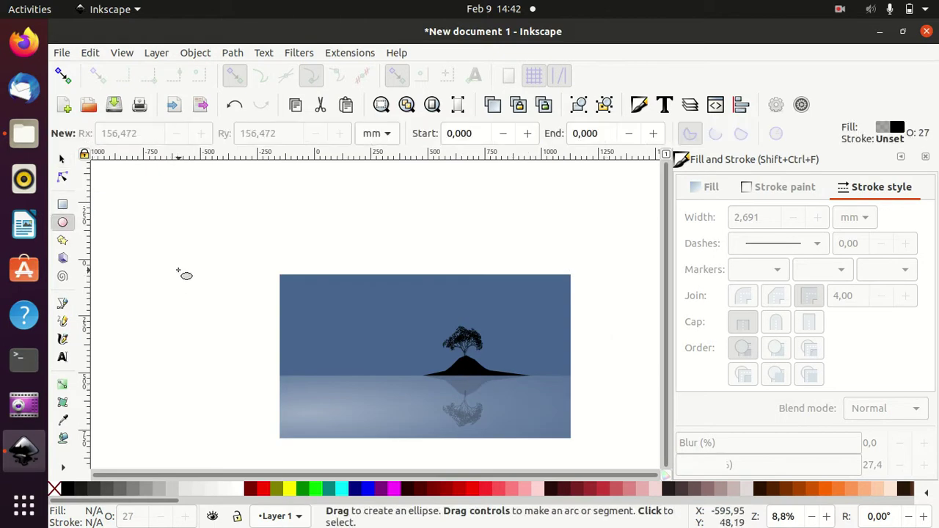
left_click_drag(169, 278, 214, 323)
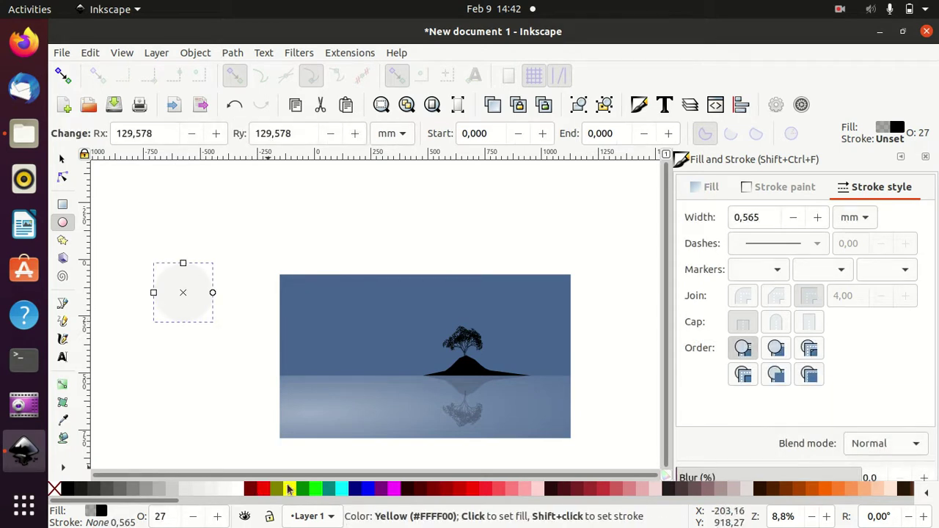
left_click(289, 489)
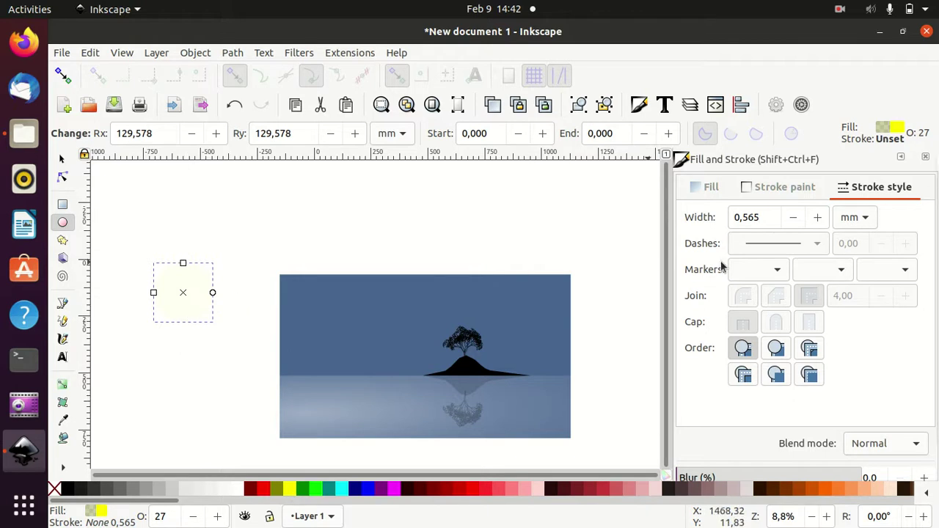
left_click(724, 192)
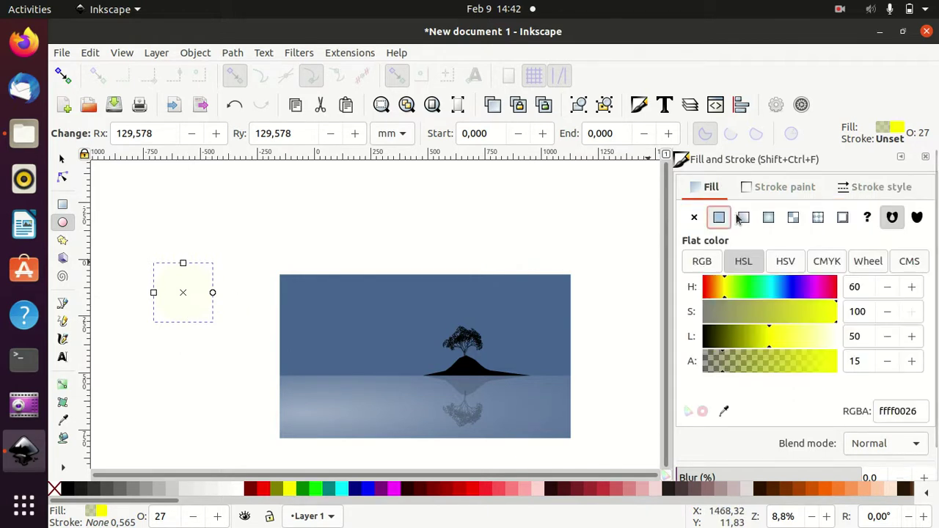
left_click(780, 193)
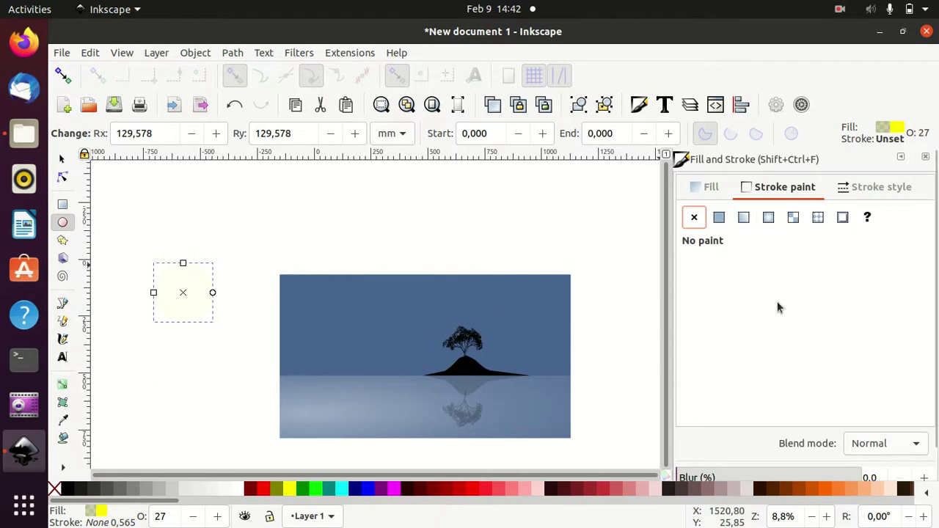
scroll(779, 312, "down", 1)
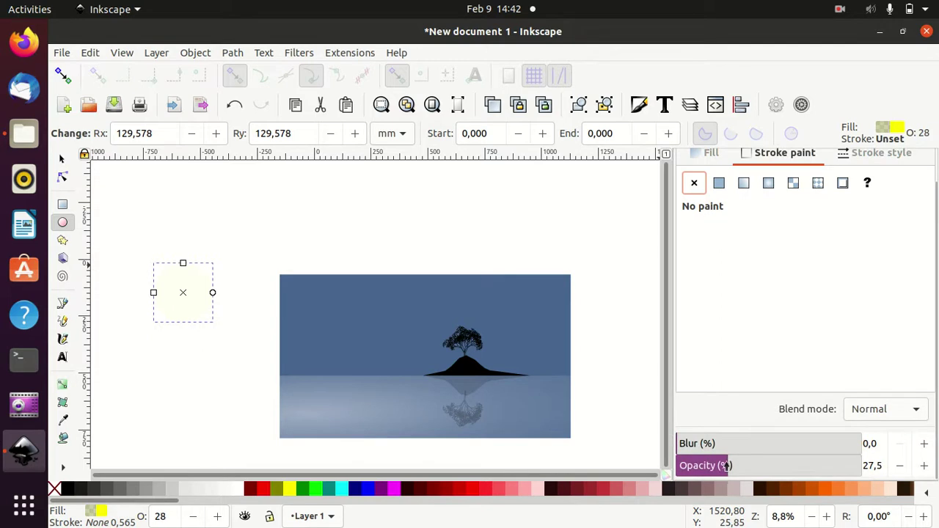
left_click_drag(726, 465, 881, 469)
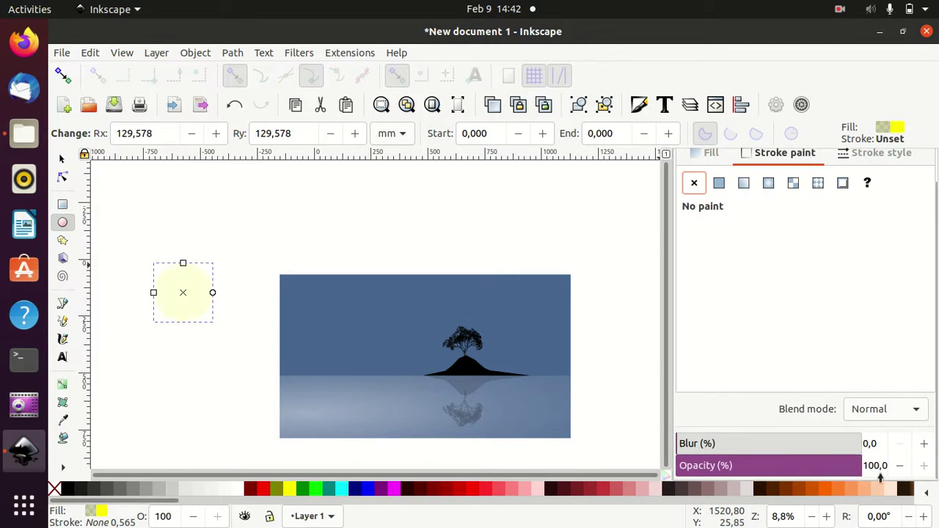
left_click(720, 184)
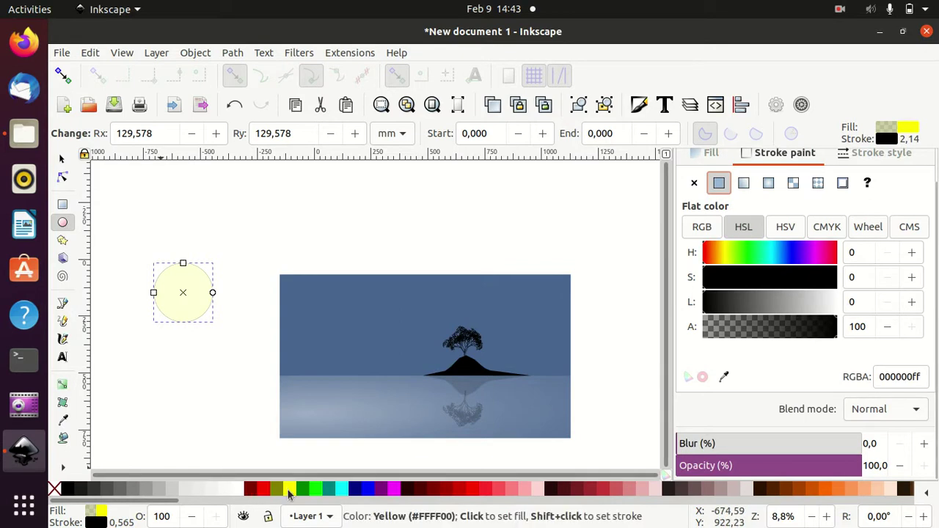
Recolour the circle's fill to opaque pale cyan d5fffbff, from a pink swatch shifted to hue 175
left_click(319, 489)
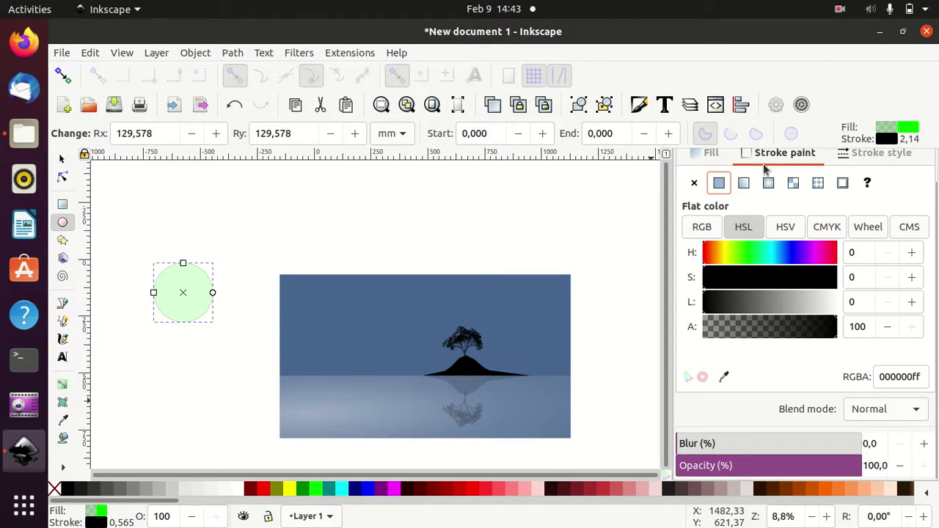
scroll(767, 167, "up", 1)
left_click(711, 161)
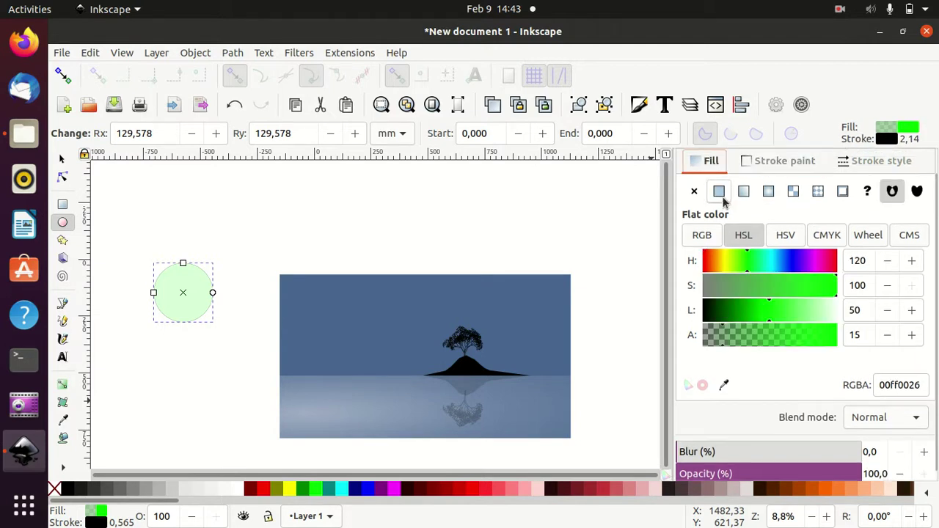
scroll(775, 435, "down", 1)
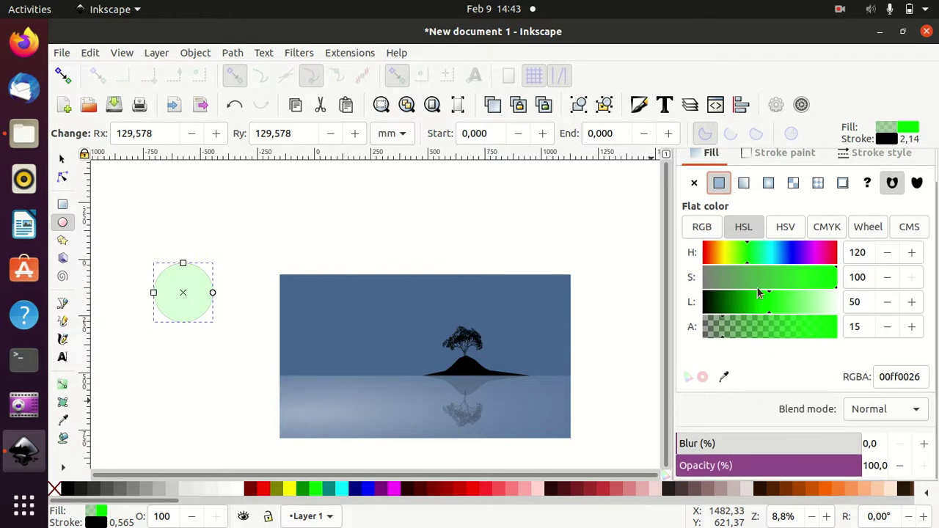
left_click_drag(723, 323, 837, 330)
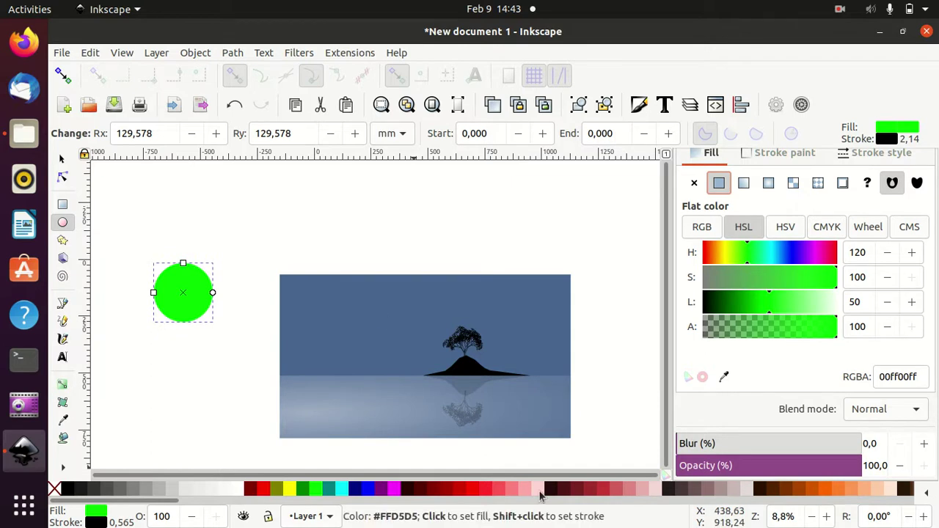
left_click(539, 490)
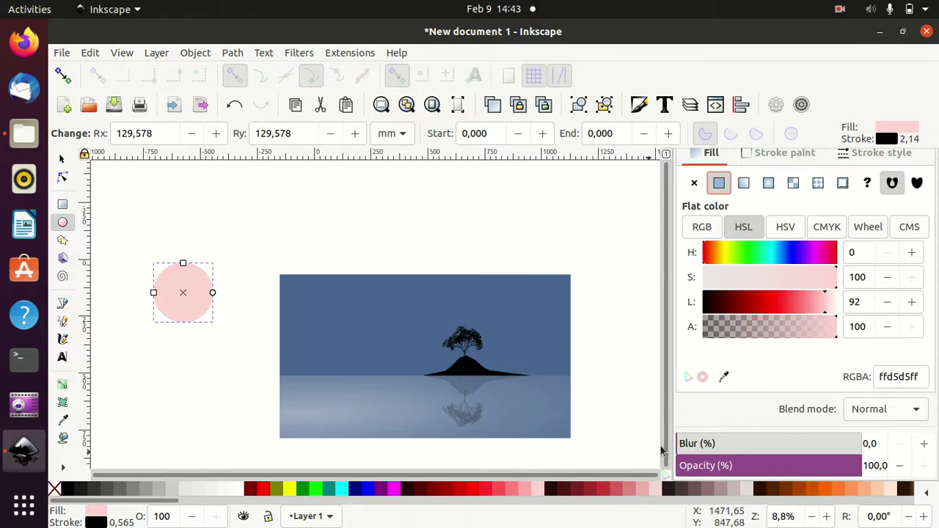
left_click(768, 248)
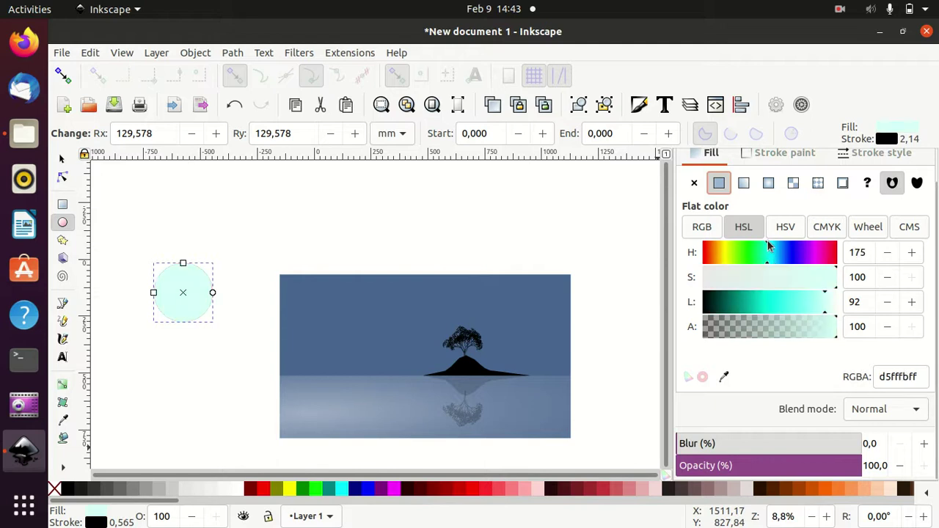
left_click(59, 158)
Drag the cyan circle onto the tree, shrink it, and lower it one step behind the branches
left_click_drag(184, 299, 511, 345)
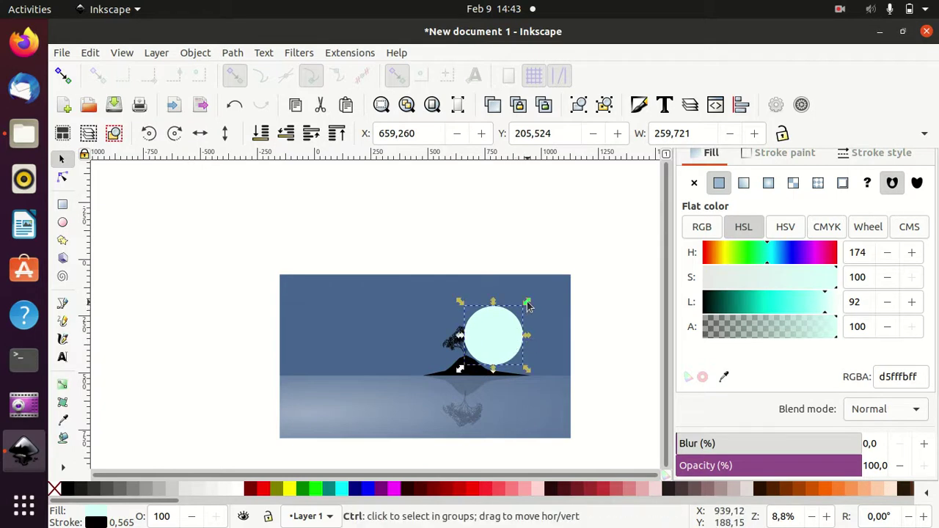
left_click_drag(528, 303, 490, 339)
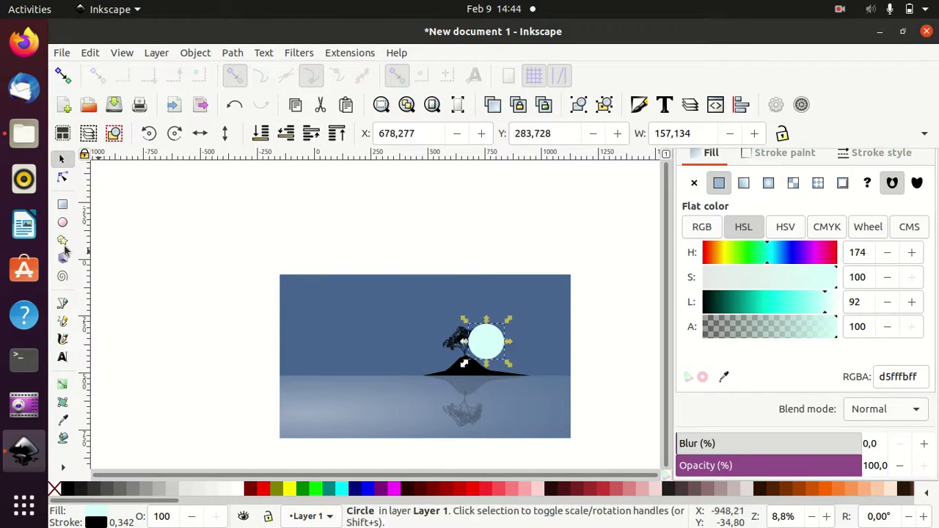
left_click(285, 138)
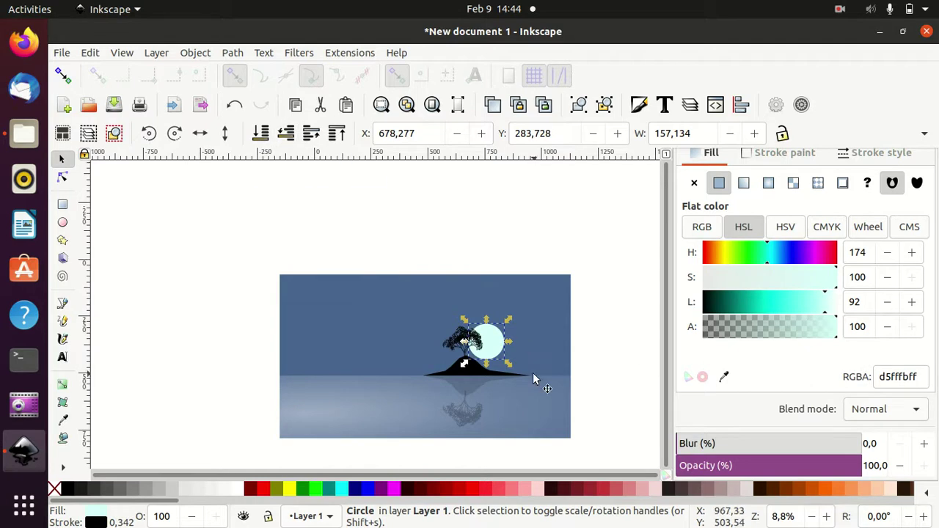
left_click(625, 350)
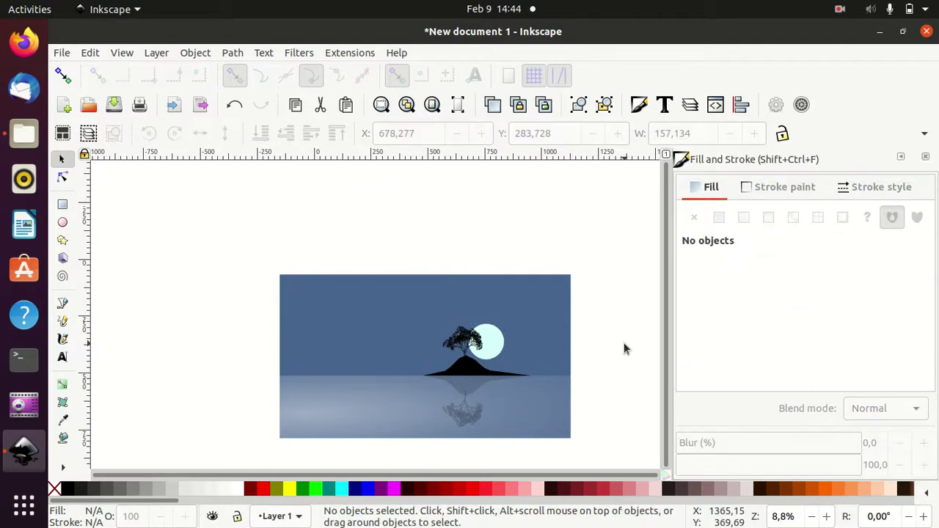
scroll(623, 349, "up", 2)
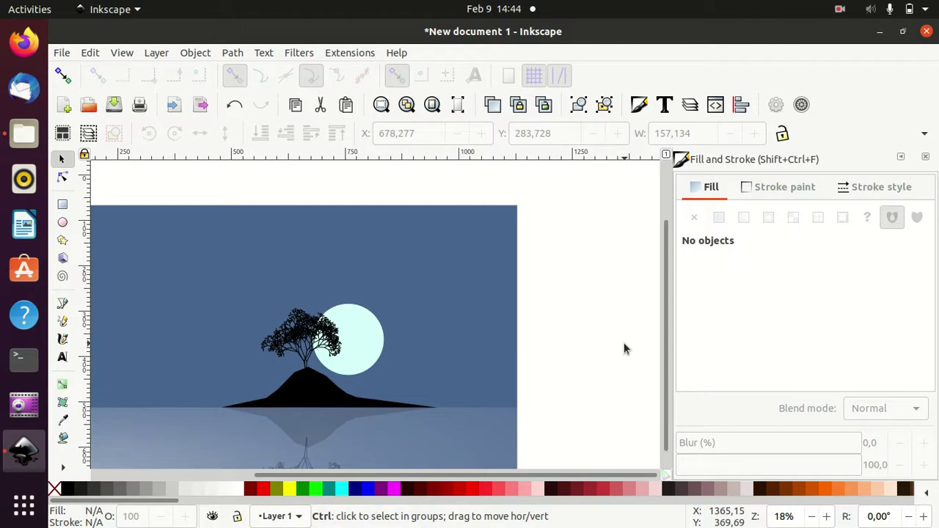
scroll(623, 348, "up", 1)
left_click_drag(536, 473, 482, 474)
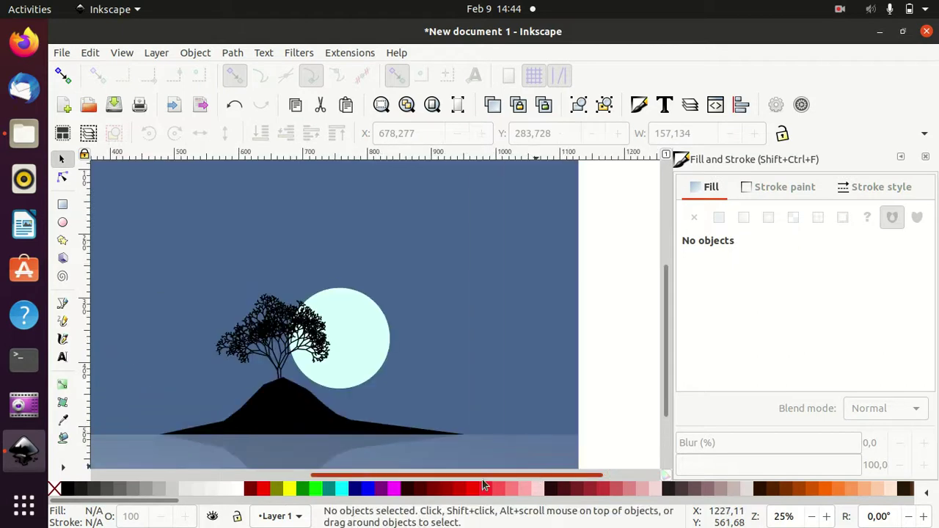
scroll(619, 300, "down", 2)
scroll(617, 297, "down", 1)
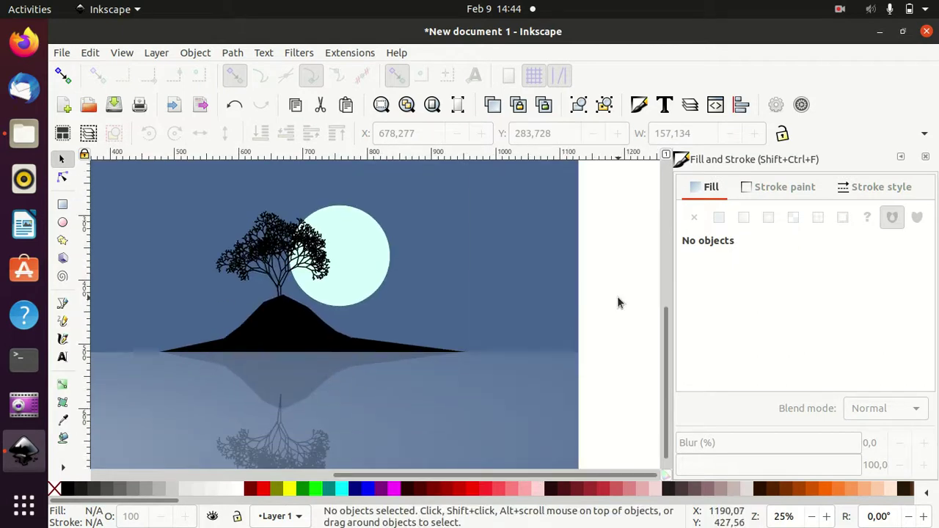
Duplicate the moon and place the copy in the water, one level behind the reflected tree
left_click(353, 260)
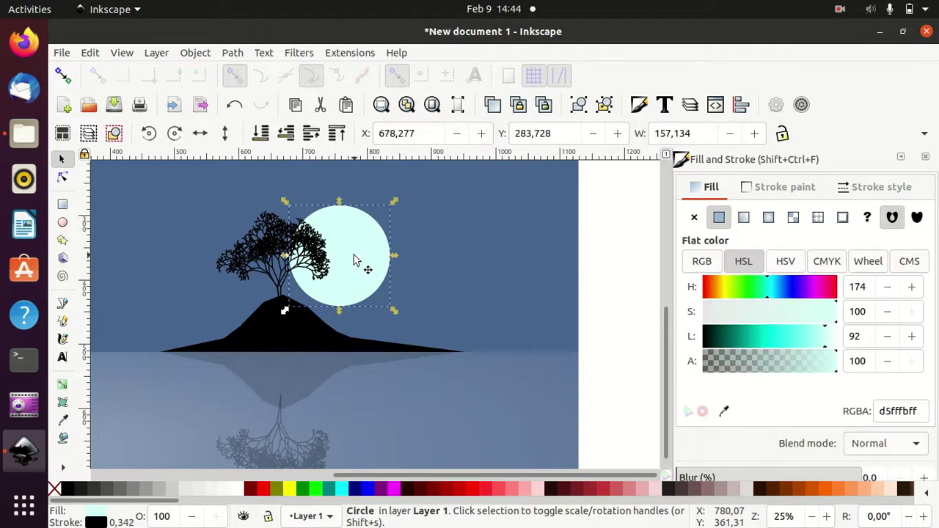
key("Home")
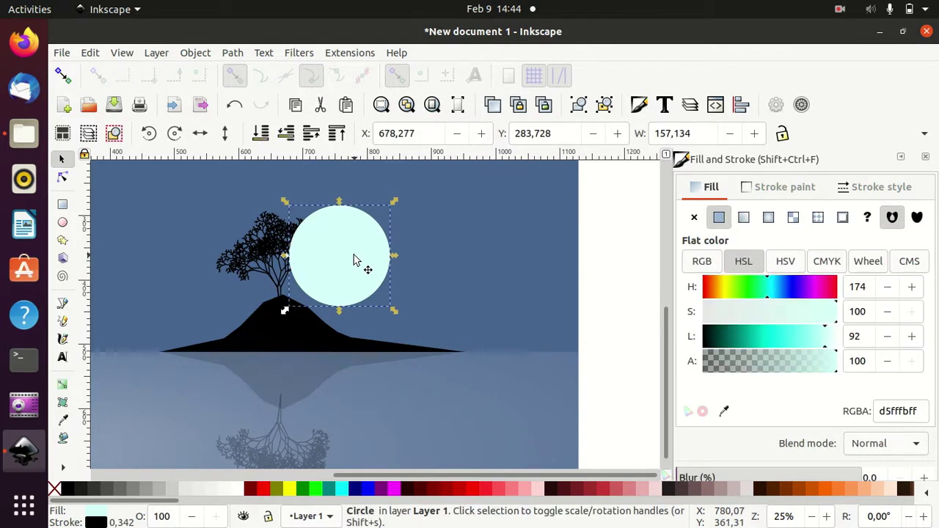
left_click_drag(353, 260, 369, 444)
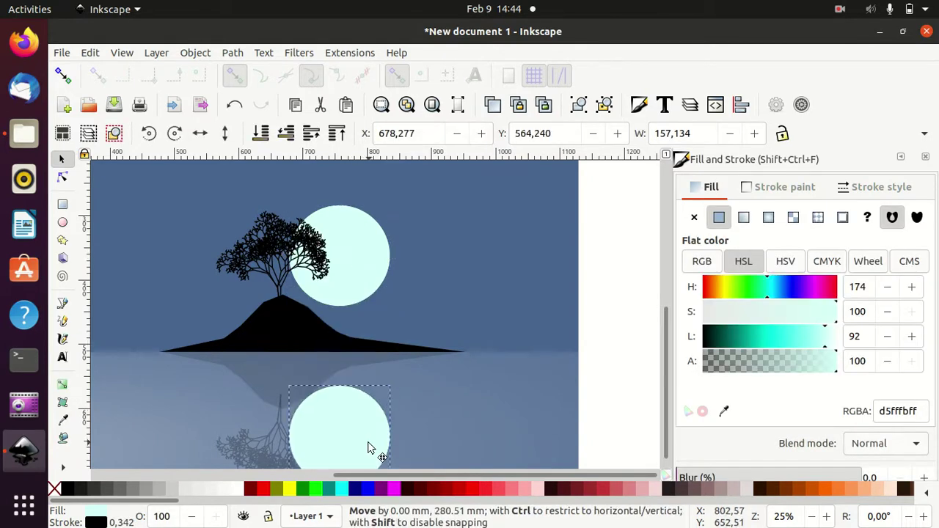
scroll(618, 325, "down", 3)
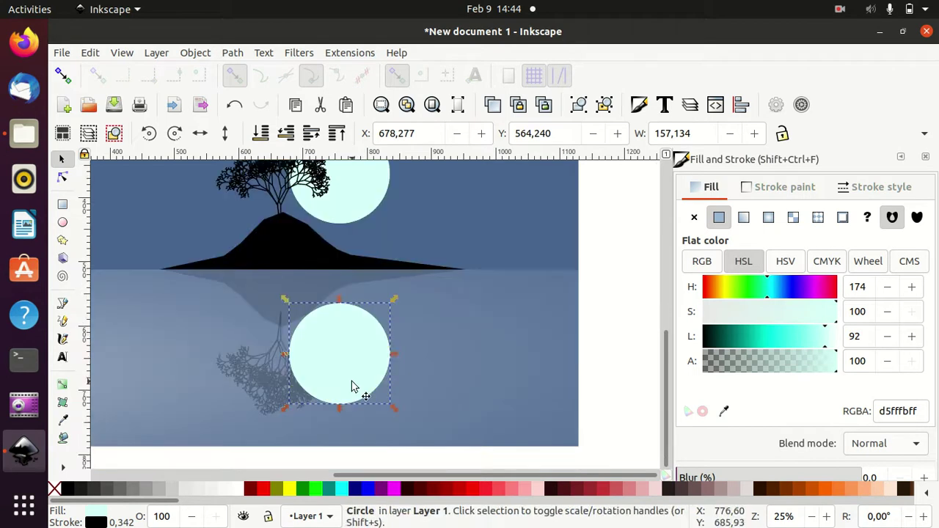
left_click_drag(343, 358, 342, 390)
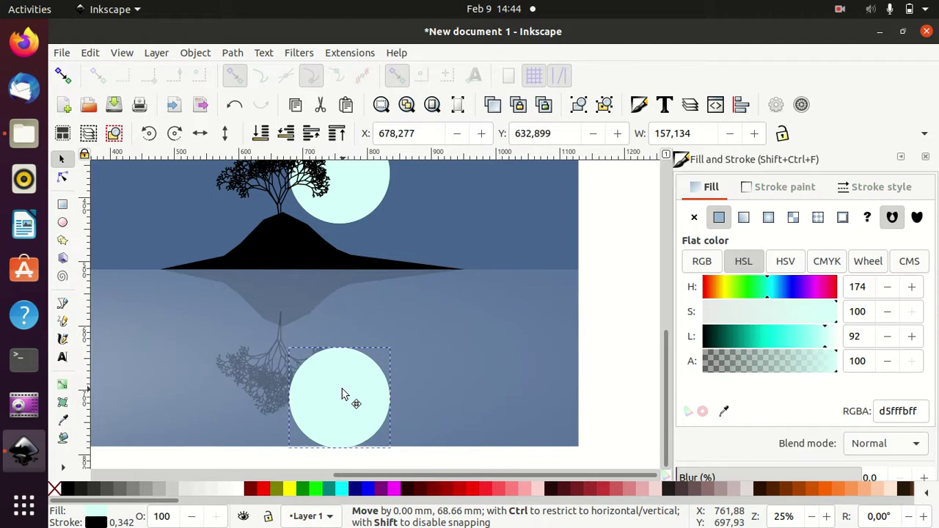
left_click_drag(341, 389, 339, 390)
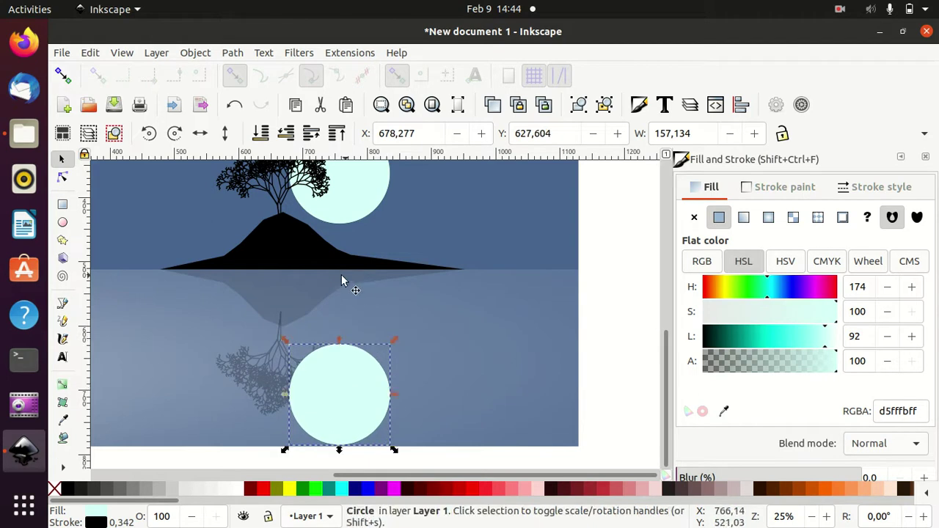
left_click(285, 134)
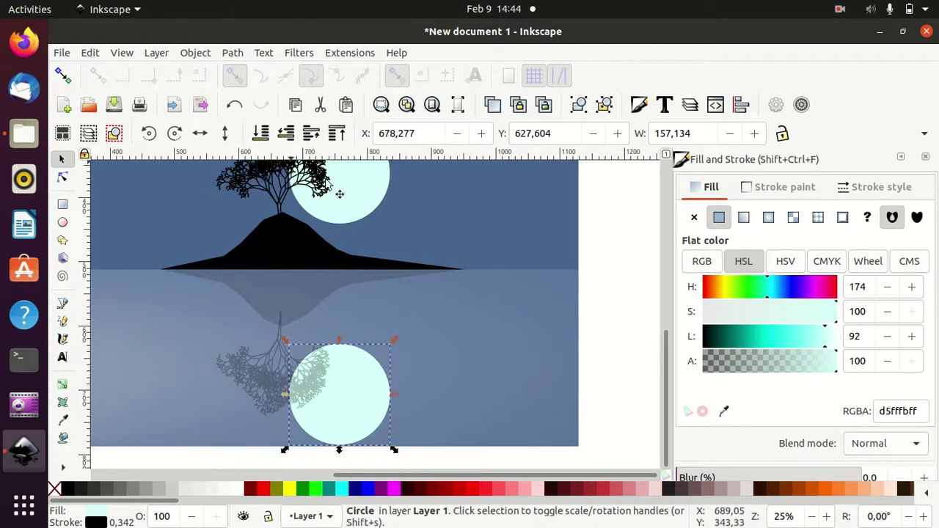
Lower the reflected moon's opacity to about 24%
scroll(784, 386, "down", 2)
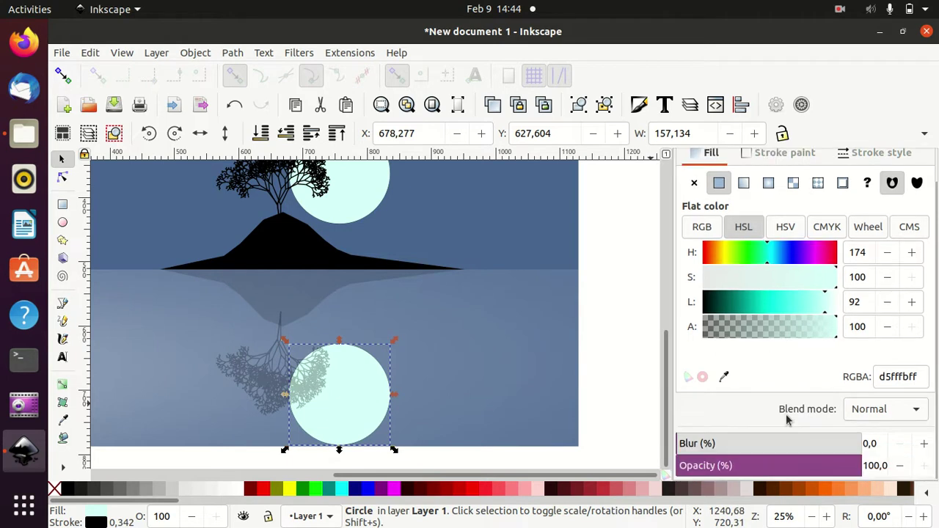
left_click(747, 467)
left_click_drag(731, 471, 712, 472)
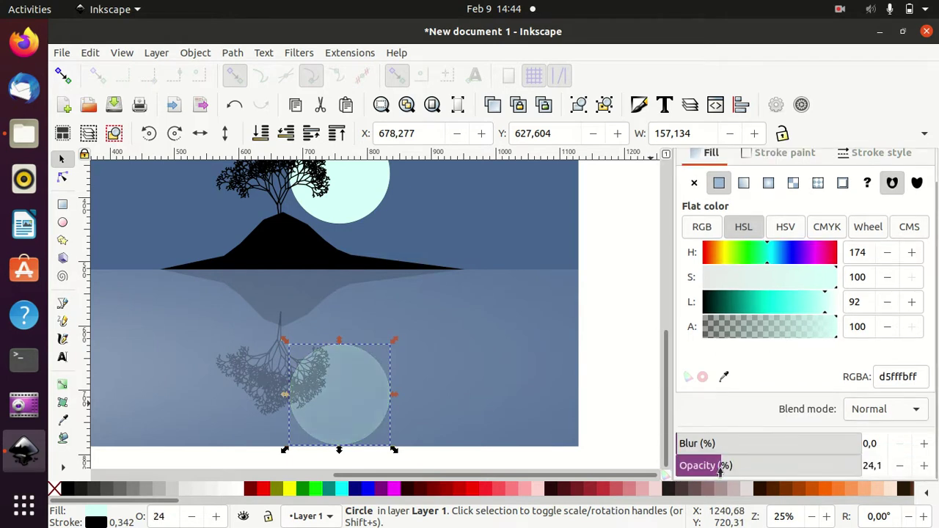
left_click(603, 363)
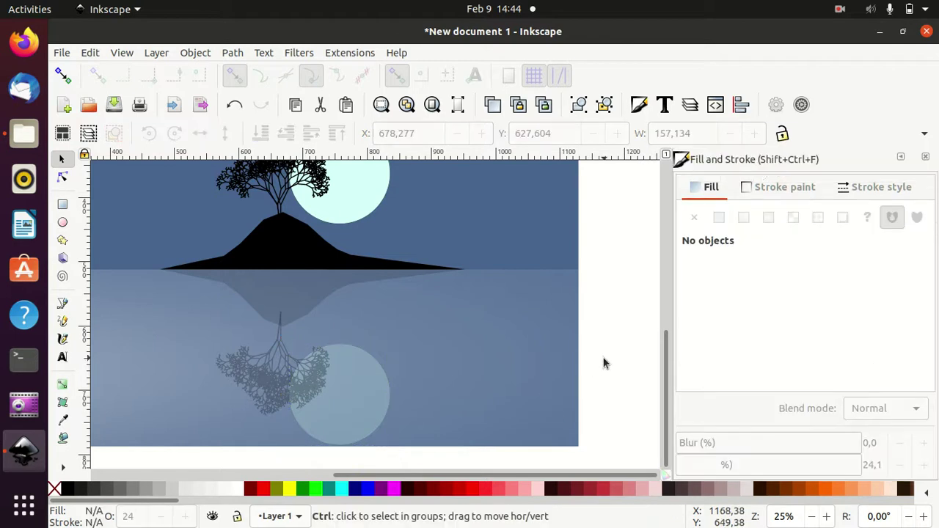
scroll(603, 363, "up", 1)
scroll(603, 363, "down", 3)
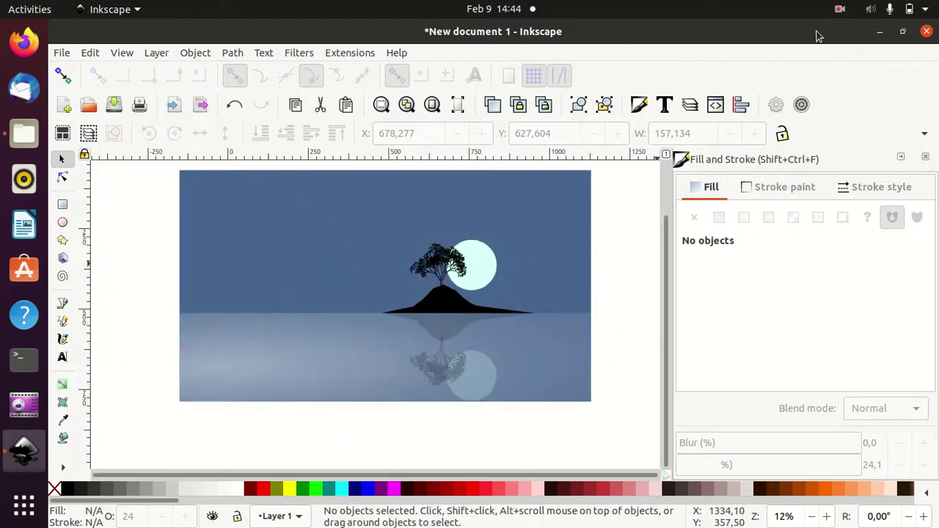
Set the Star/Polygon tool to 3 corners
left_click(840, 10)
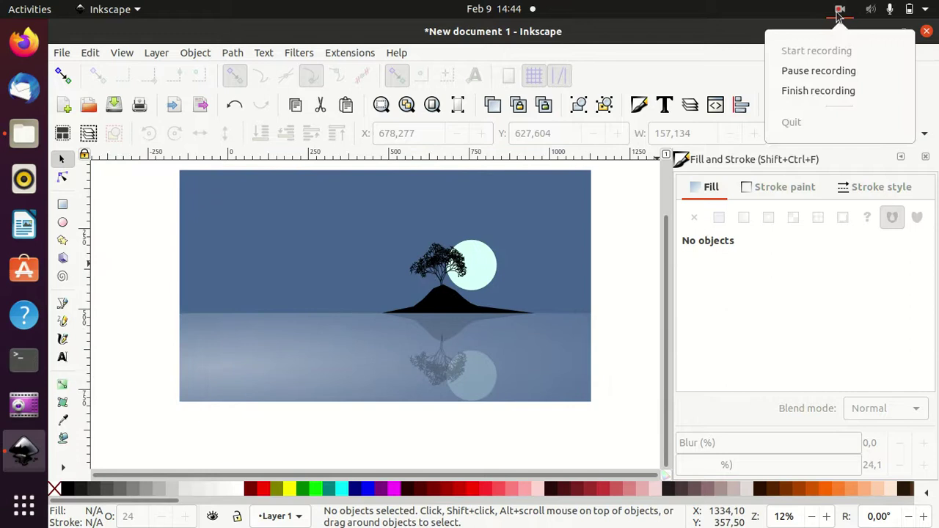
left_click(830, 71)
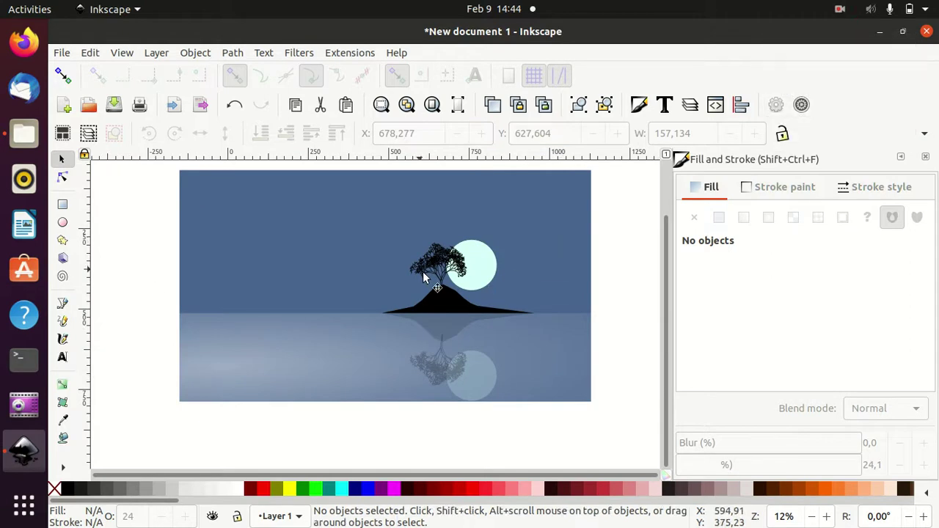
left_click(63, 240)
left_click(192, 135)
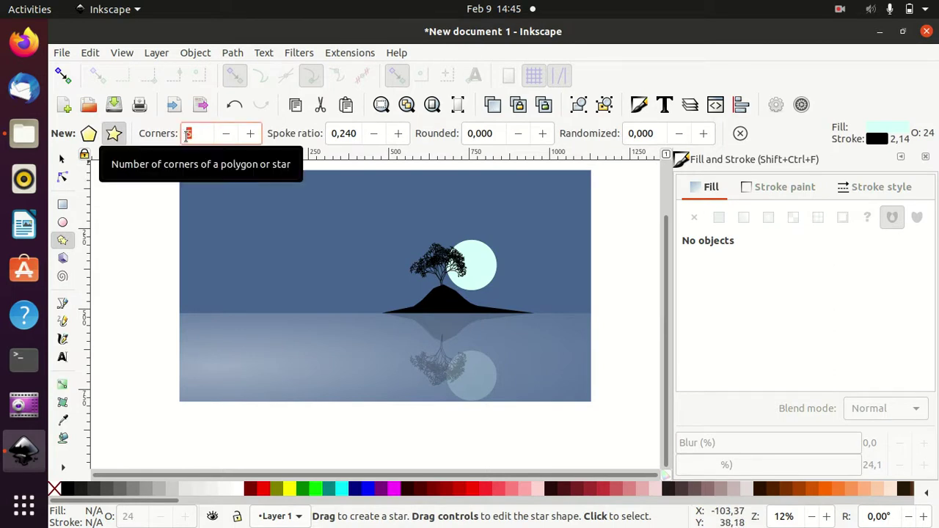
type("3")
key("Return")
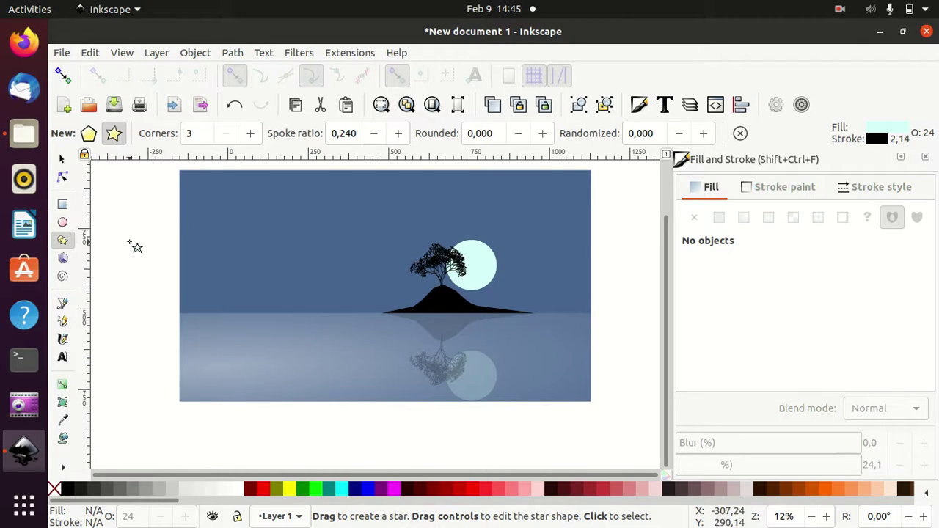
Draw a large three-pointed star over the scene's left side and shift it rightward
mouse_move(129, 243)
left_mouse_down()
mouse_move(200, 277)
mouse_move(271, 288)
left_mouse_up()
key("s")
mouse_move(165, 256)
left_mouse_down()
mouse_move(326, 274)
mouse_move(319, 359)
mouse_move(296, 337)
left_mouse_up()
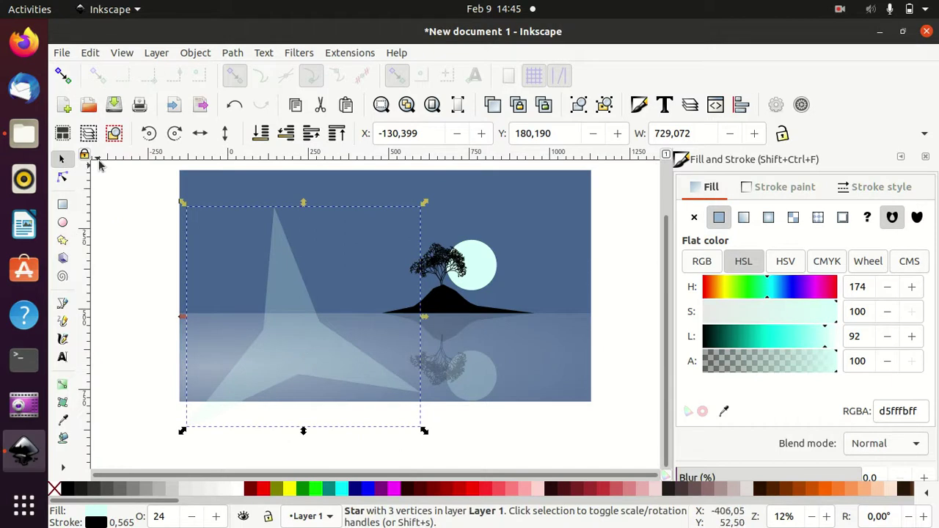
left_click(64, 244)
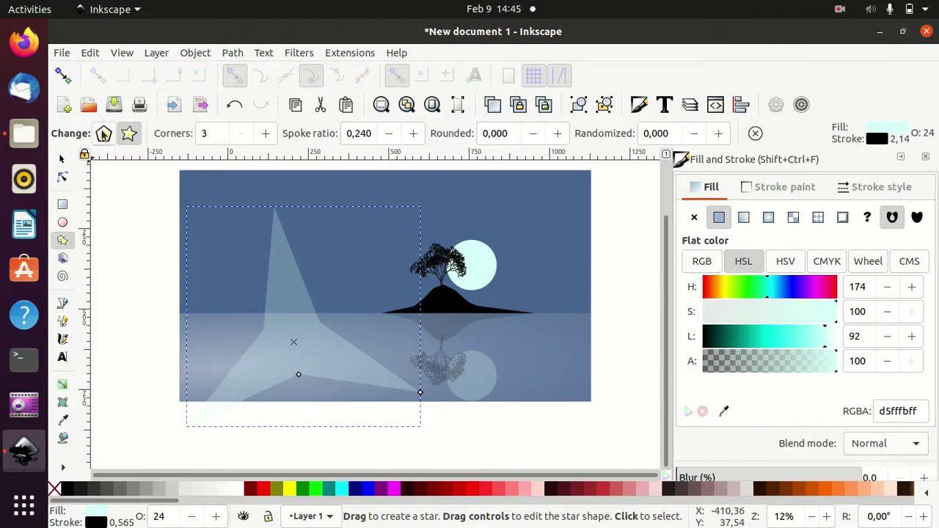
Turn the star into a plain triangle and raise its opacity to 100%
left_click(104, 133)
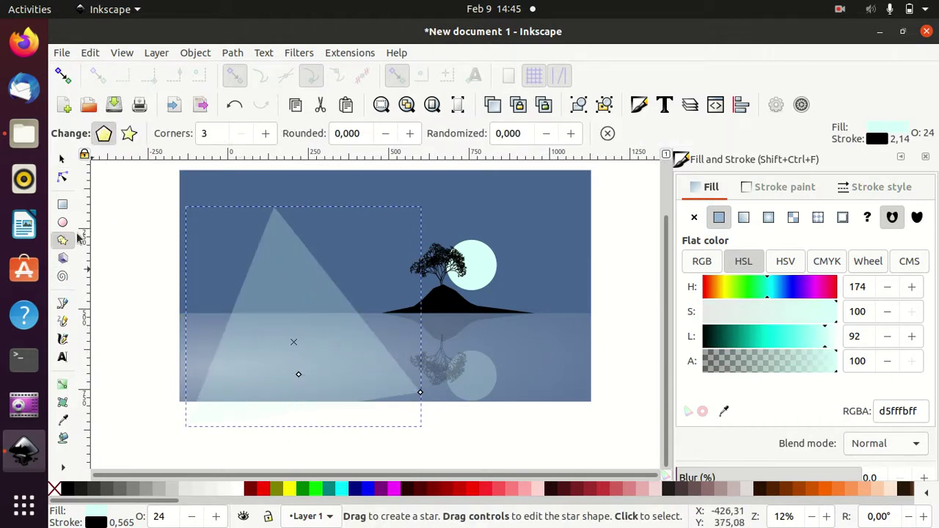
left_click(62, 158)
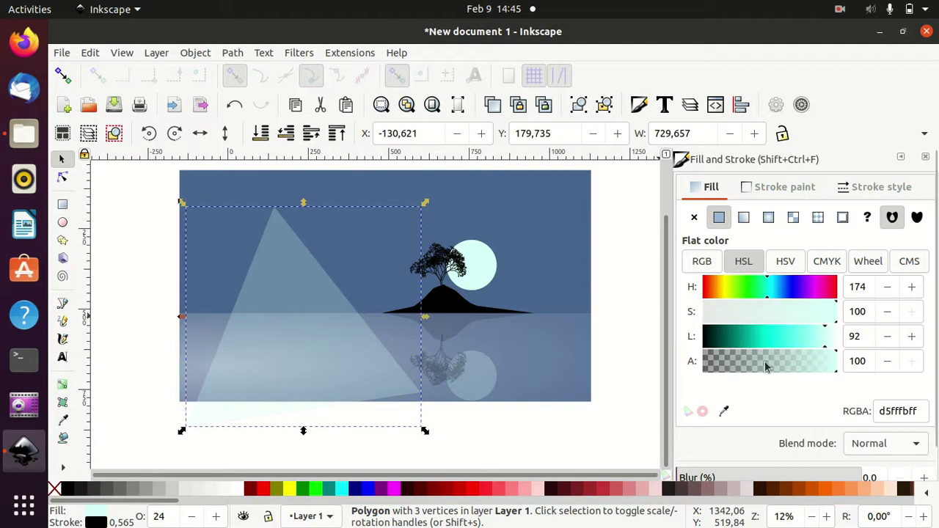
scroll(765, 367, "down", 1)
left_click_drag(721, 472, 870, 483)
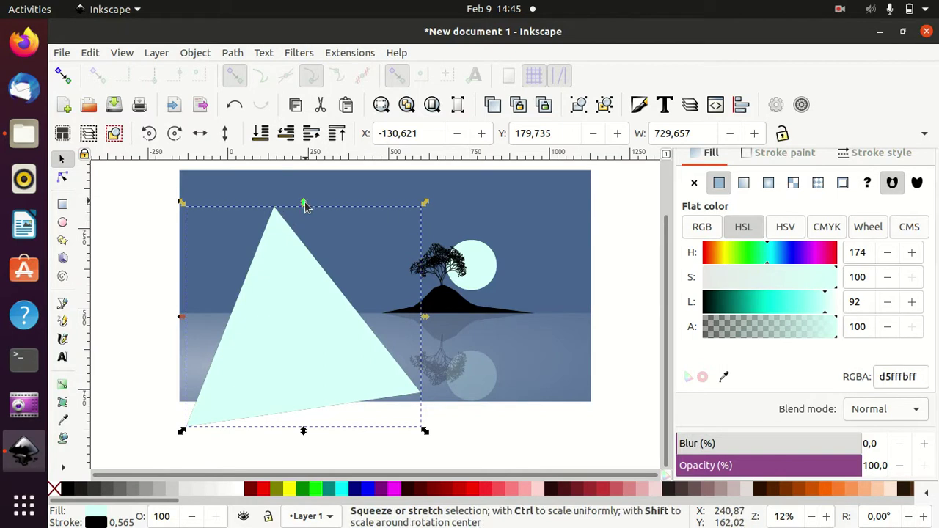
Tilt, flatten and widen the triangle, move it into the sky above the island, and fill it white
left_click(286, 260)
left_click_drag(423, 205, 436, 226)
left_click(269, 262)
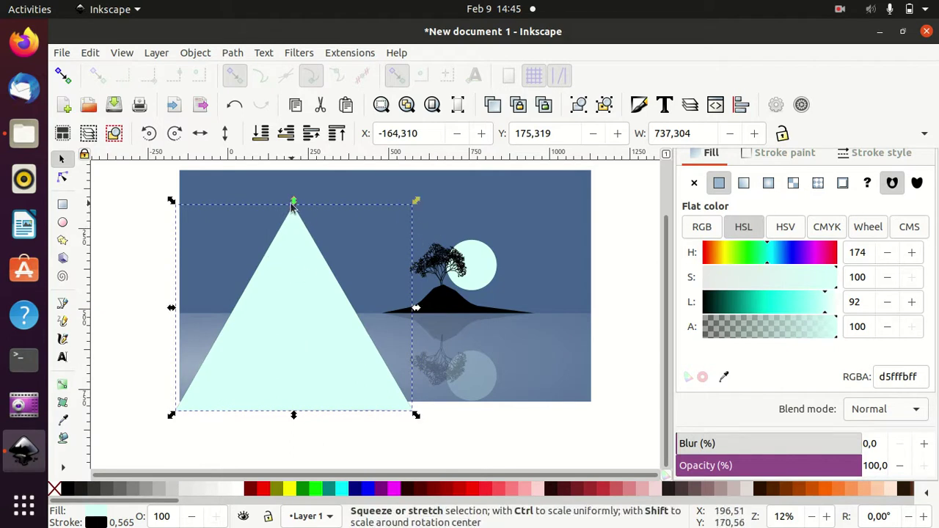
left_click_drag(293, 203, 294, 345)
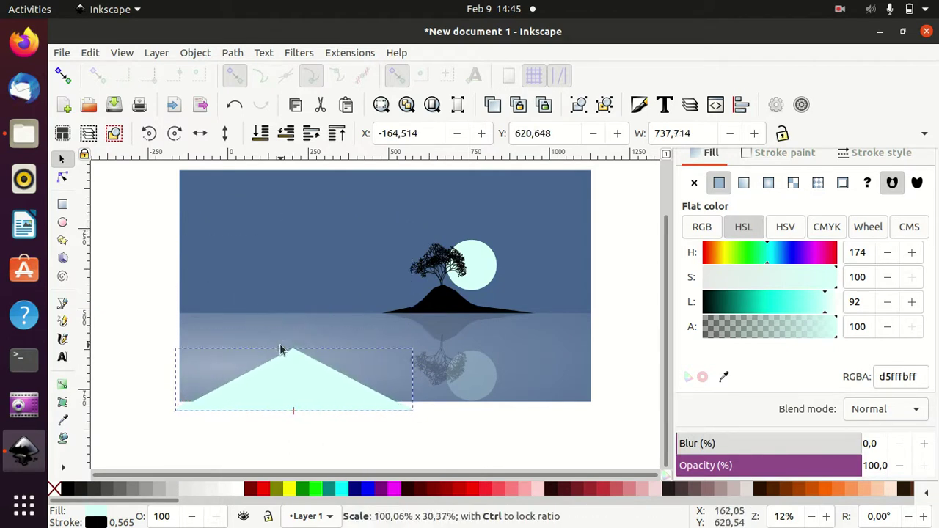
left_click_drag(417, 379, 441, 379)
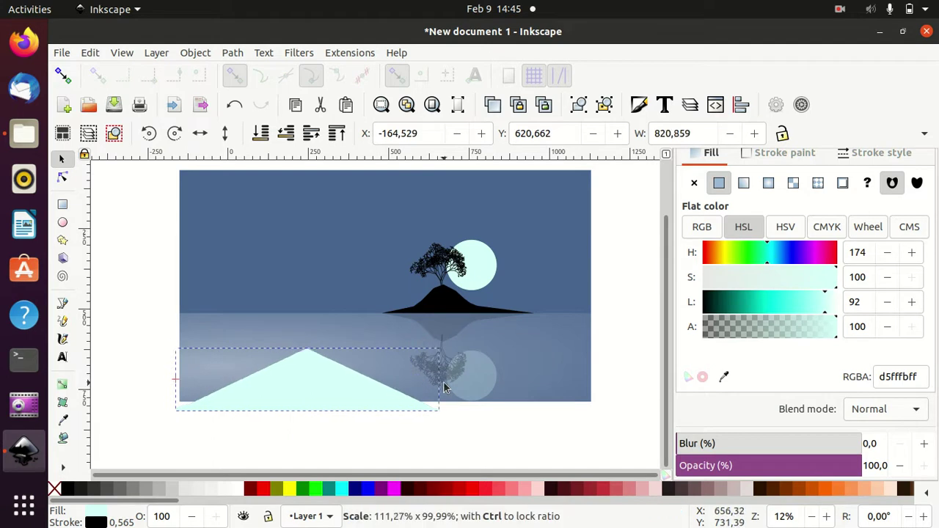
left_click_drag(311, 387, 462, 259)
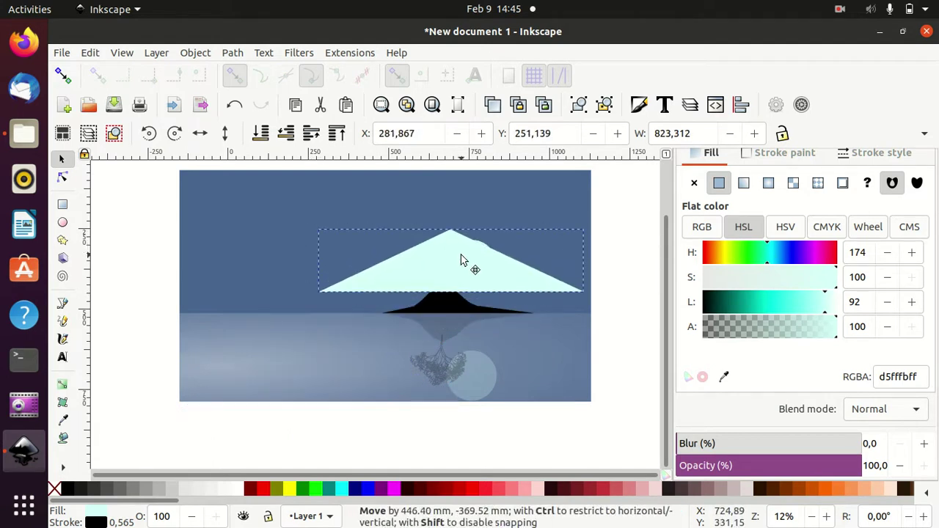
left_click_drag(315, 261, 358, 268)
left_click_drag(470, 230, 462, 262)
left_click(239, 489)
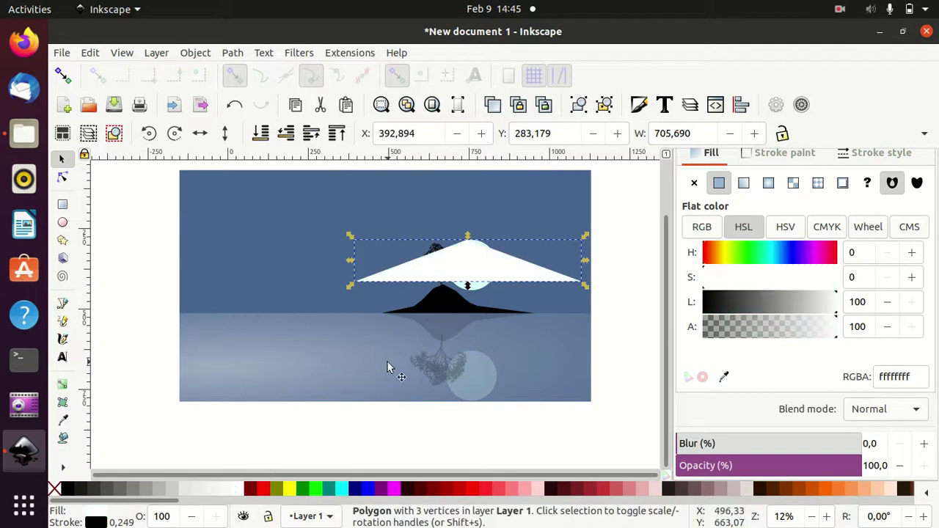
Give the triangle a white fill with no outline
left_click(189, 489)
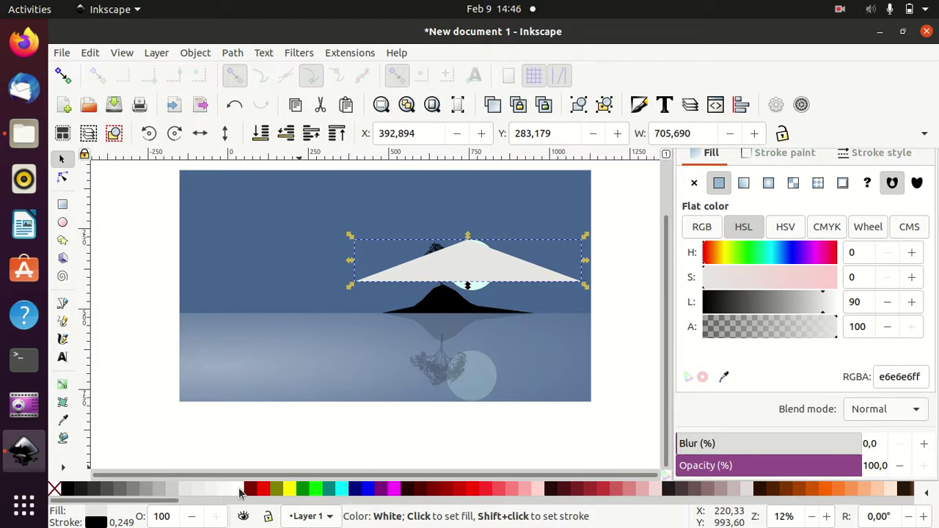
left_click(239, 489)
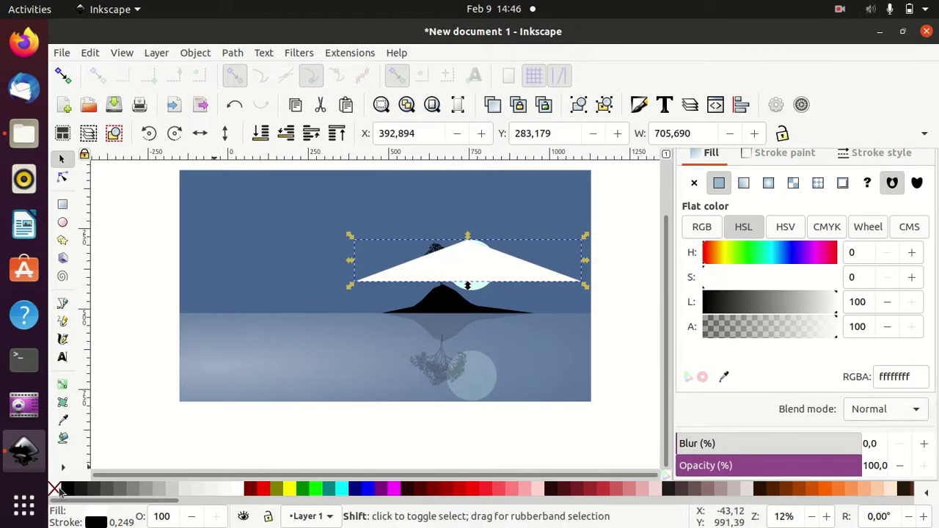
left_click(57, 490, "shift")
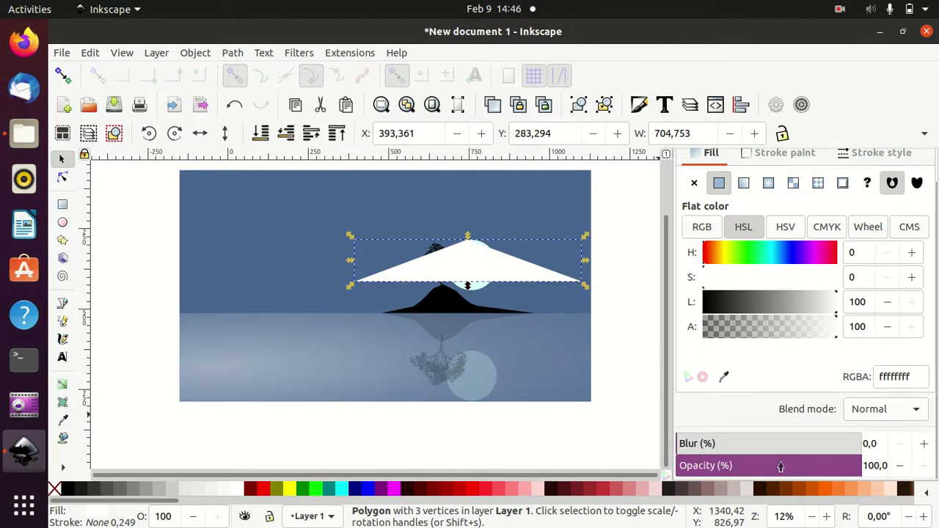
Set the triangle to about 67% opacity with blur about 55 for a soft glow
left_click(791, 465)
left_click(799, 465)
mouse_move(692, 446)
left_mouse_down()
mouse_move(789, 443)
mouse_move(767, 446)
mouse_move(781, 443)
left_mouse_up()
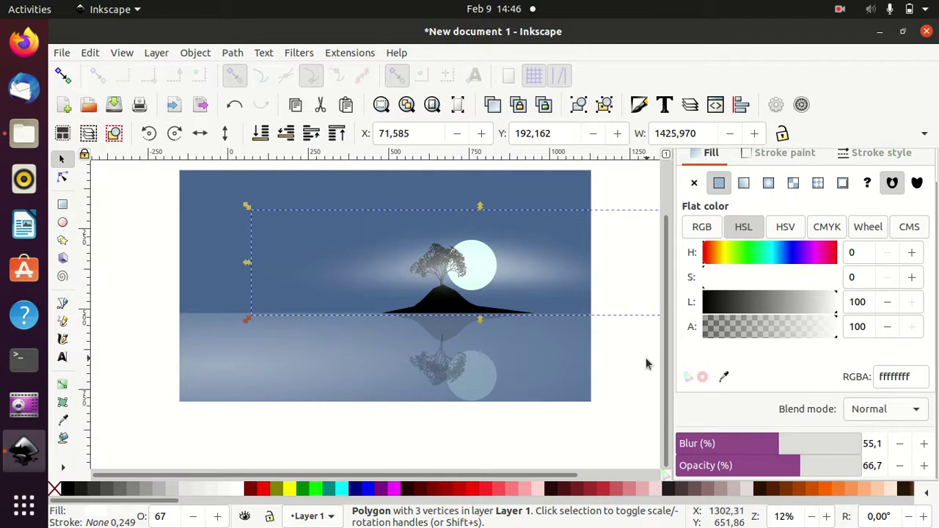
left_click(653, 421)
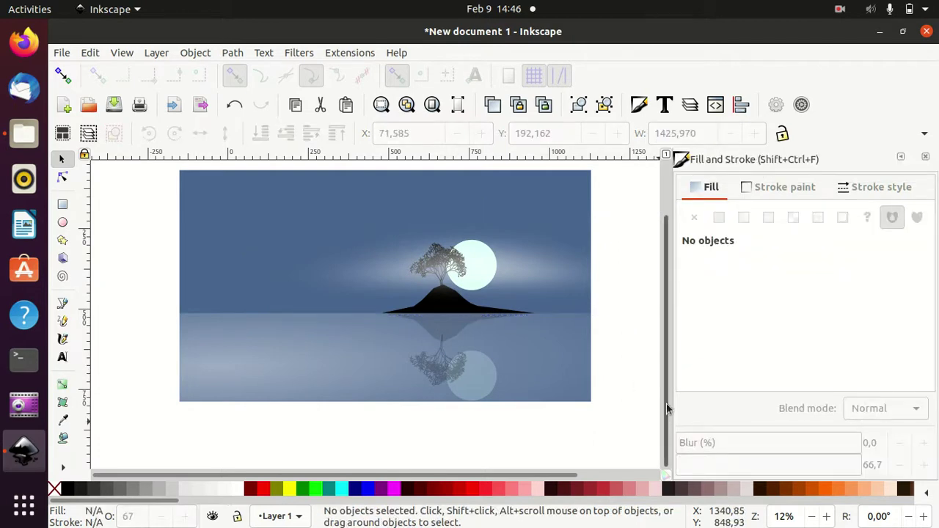
Lower the blurred white glow one level so it sits beneath the island tree
scroll(666, 389, "up", 1)
scroll(669, 345, "up", 2)
scroll(668, 333, "down", 1)
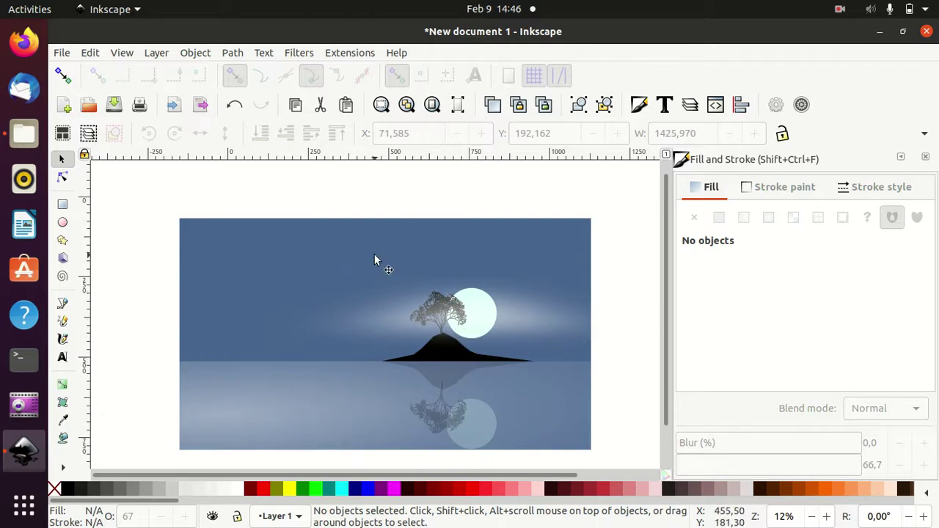
left_click(512, 307)
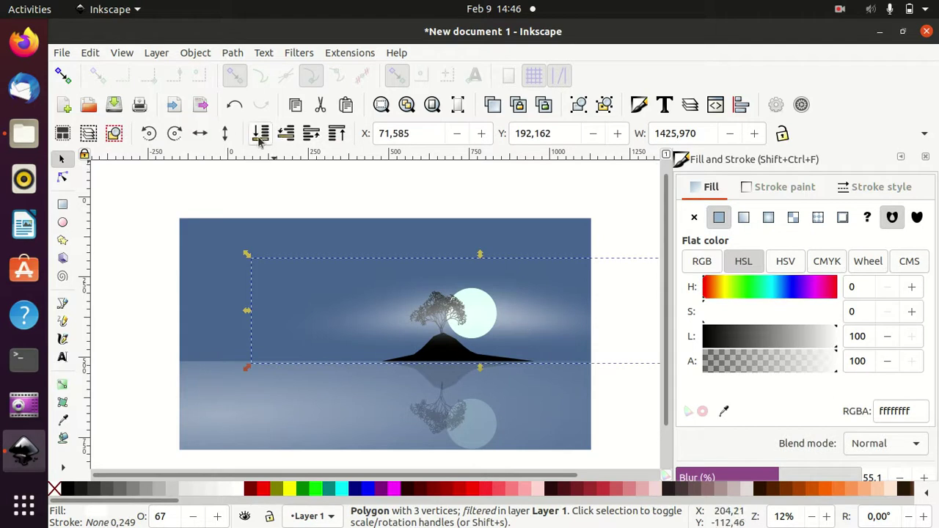
left_click(283, 140)
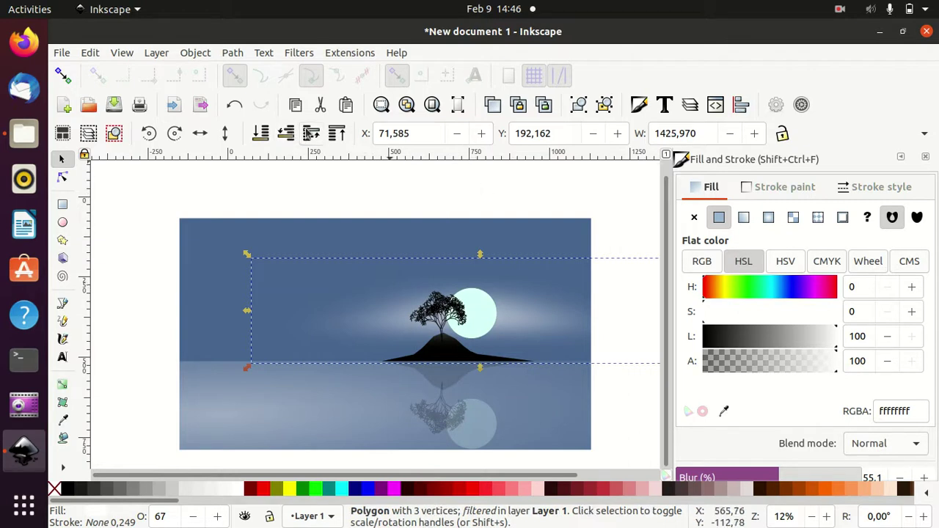
left_click(601, 220)
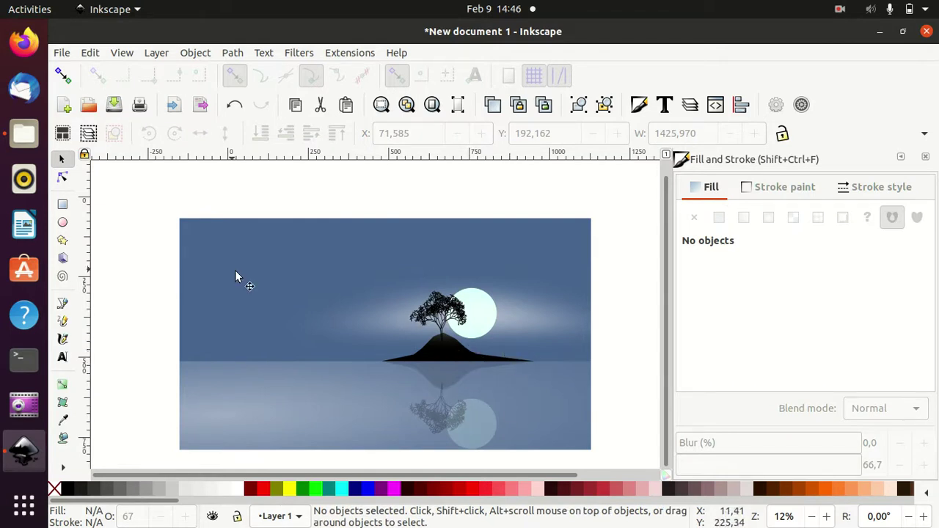
Draw a small shape in the upper-left sky and make it a five-pointed star
left_click(62, 241)
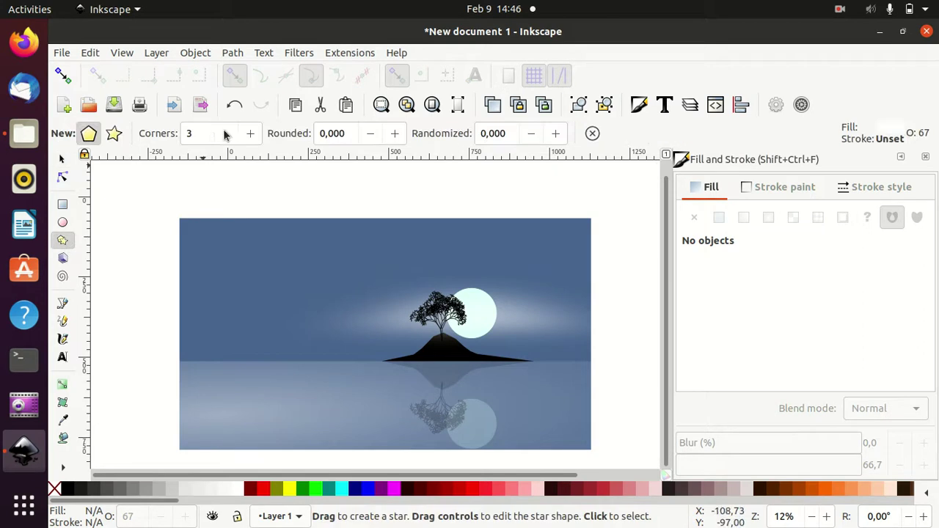
left_click_drag(232, 267, 253, 278)
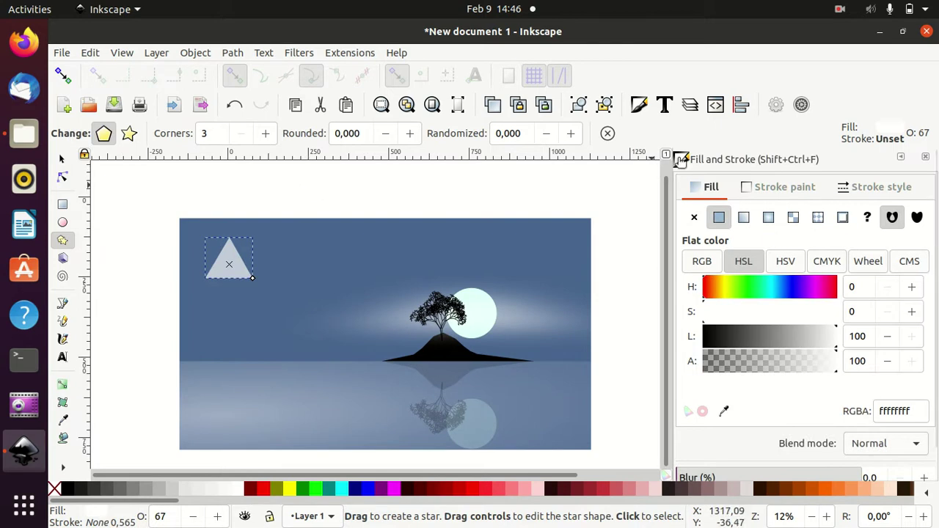
left_click(607, 134)
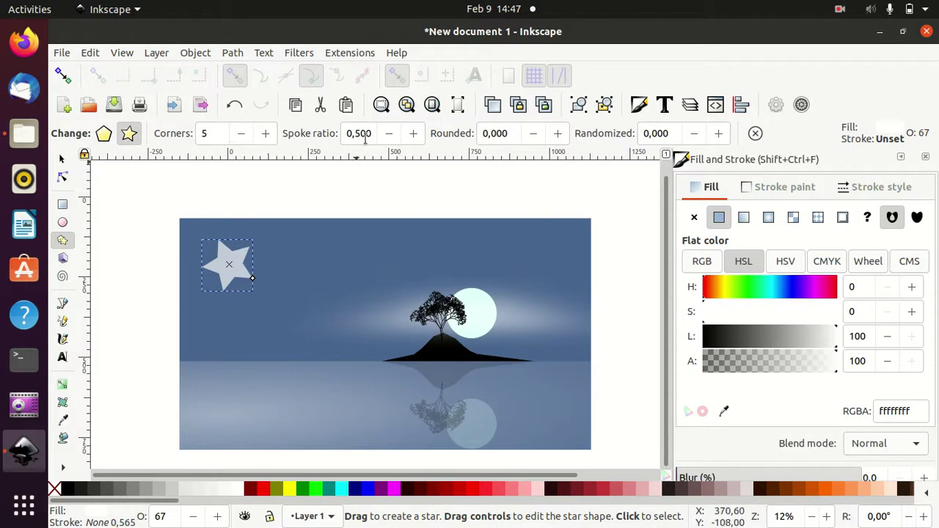
Adjust the star's spoke ratio to 0.300
left_click(388, 138)
left_click(387, 138)
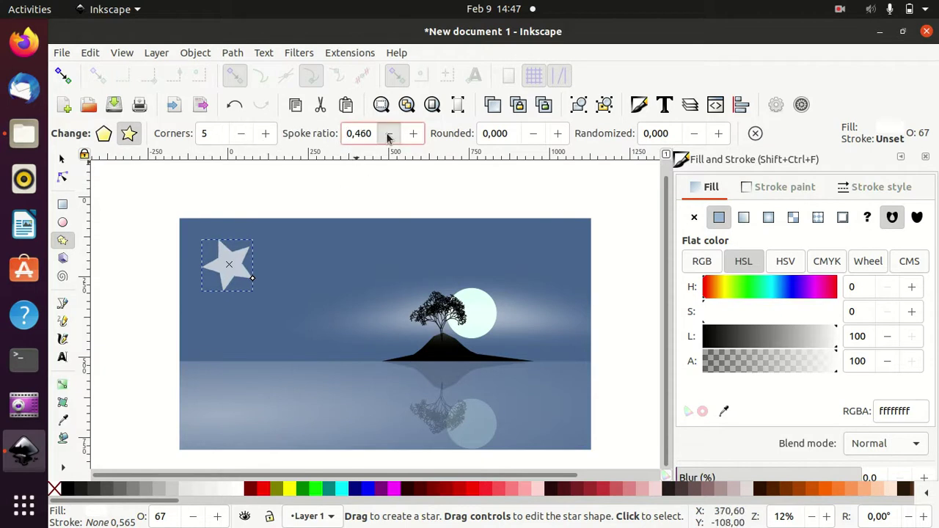
left_click(388, 138)
left_click(387, 138)
left_click(388, 138)
left_click(387, 138)
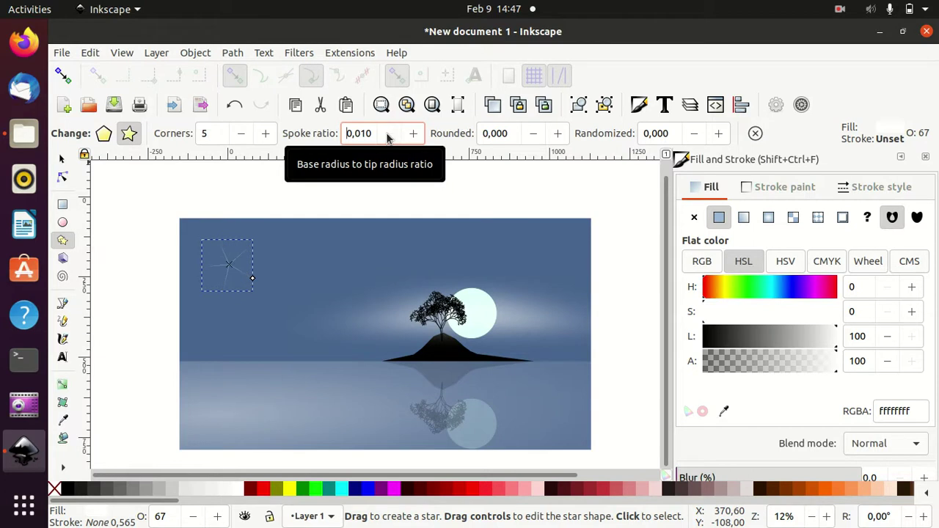
left_click(413, 136)
left_click(413, 136)
left_click(413, 136)
left_click(413, 136)
left_click(413, 136)
left_click(414, 136)
left_click(413, 136)
left_click(414, 135)
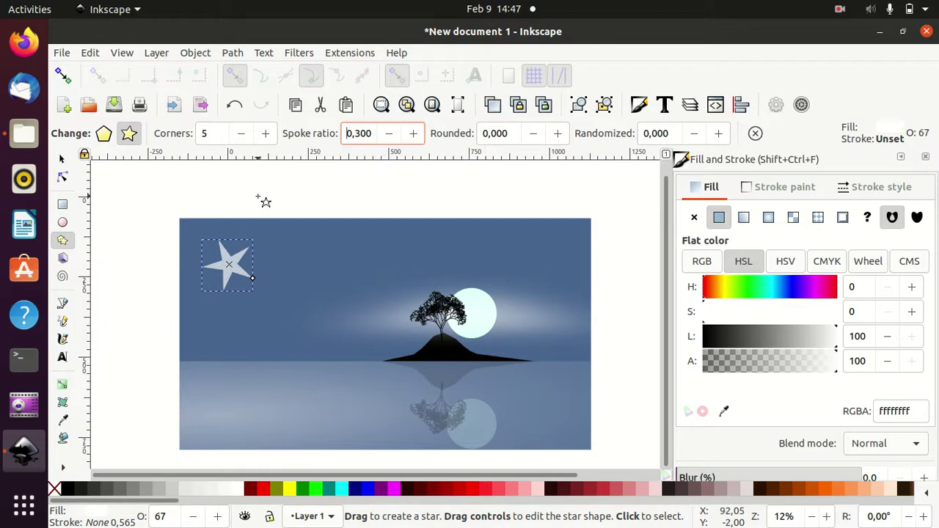
Select the new star with the Selector tool, ready for proportional resizing
left_click(62, 159)
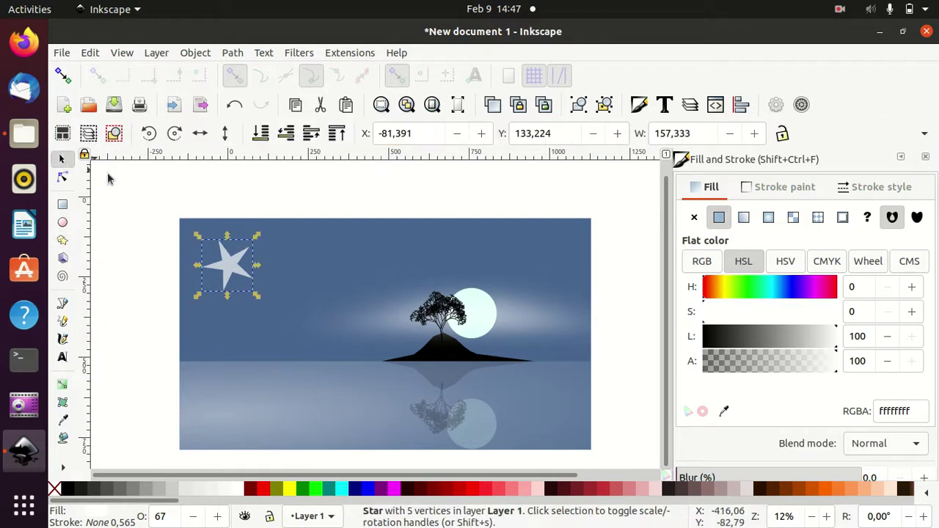
left_click(125, 188)
left_click(241, 273)
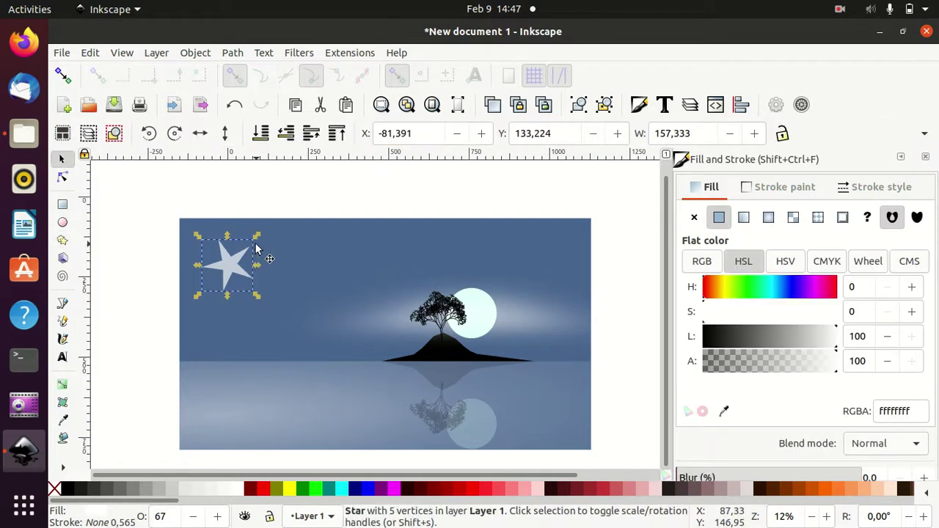
key("ctrl")
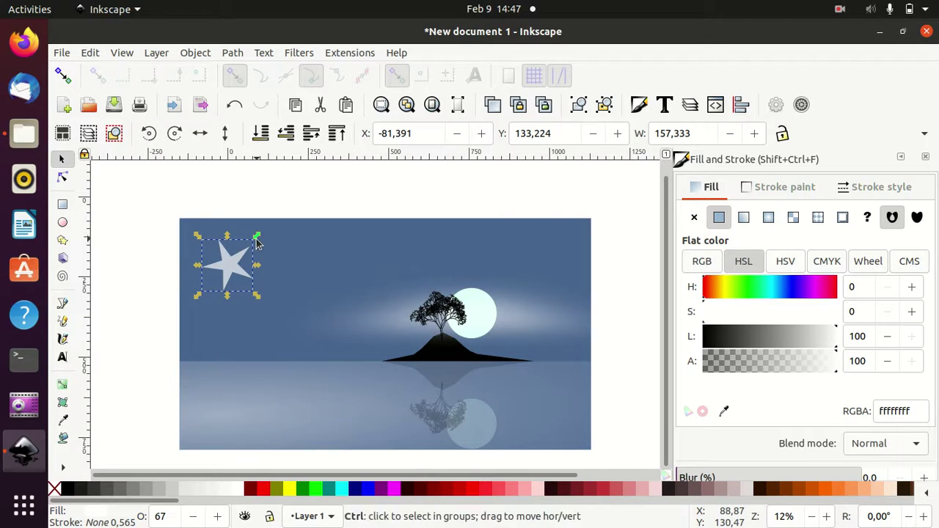
Shrink the star to about 15.946 wide and move it further up-left in the sky
left_click_drag(256, 243, 244, 270)
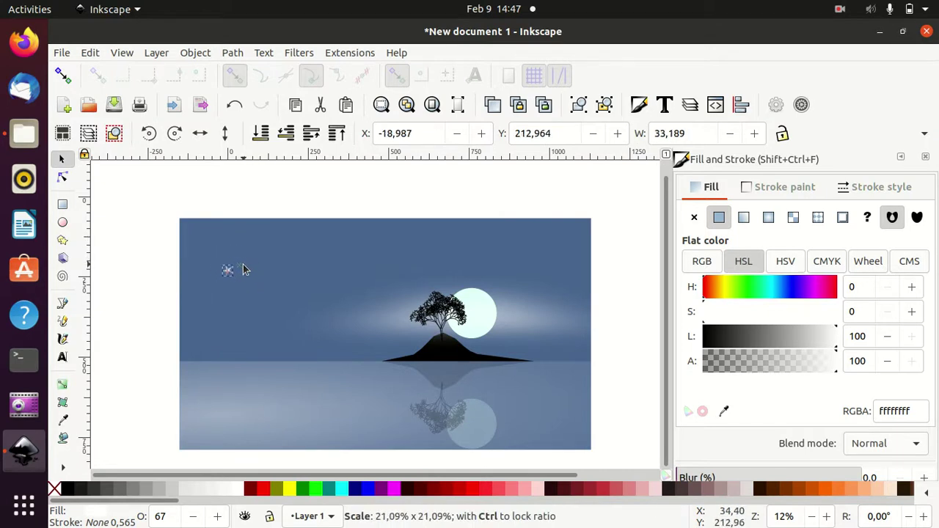
scroll(303, 295, "up", 3)
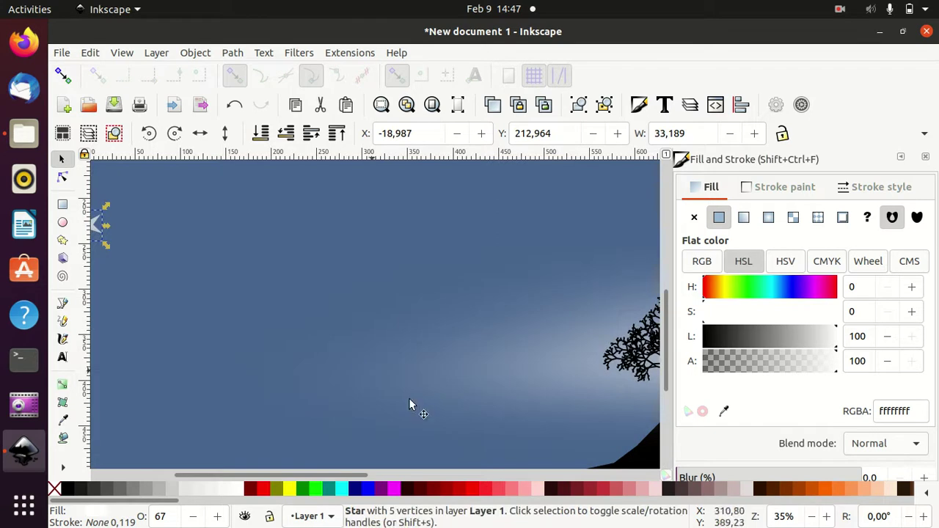
scroll(366, 476, "left", 5)
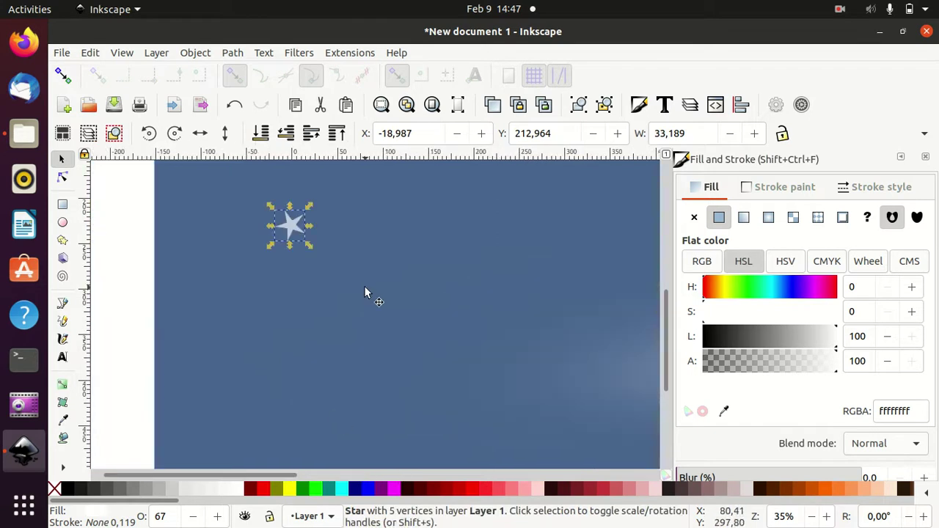
scroll(365, 292, "up", 2)
scroll(365, 292, "up", 1)
mouse_move(292, 334)
left_mouse_down()
mouse_move(214, 229)
mouse_move(225, 227)
left_mouse_up()
Zoom in on the page's upper-left corner and select the small white star
scroll(289, 309, "up", 3, "ctrl")
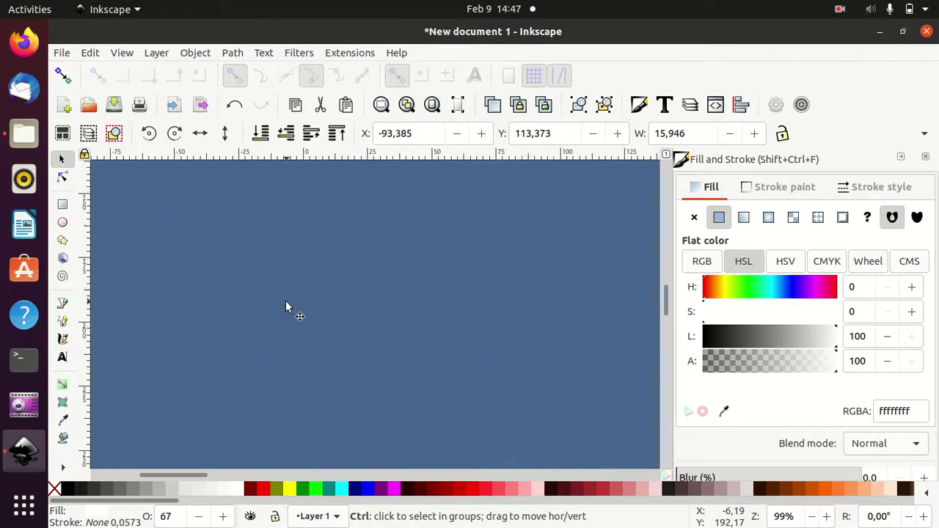
scroll(294, 301, "down", 3, "ctrl")
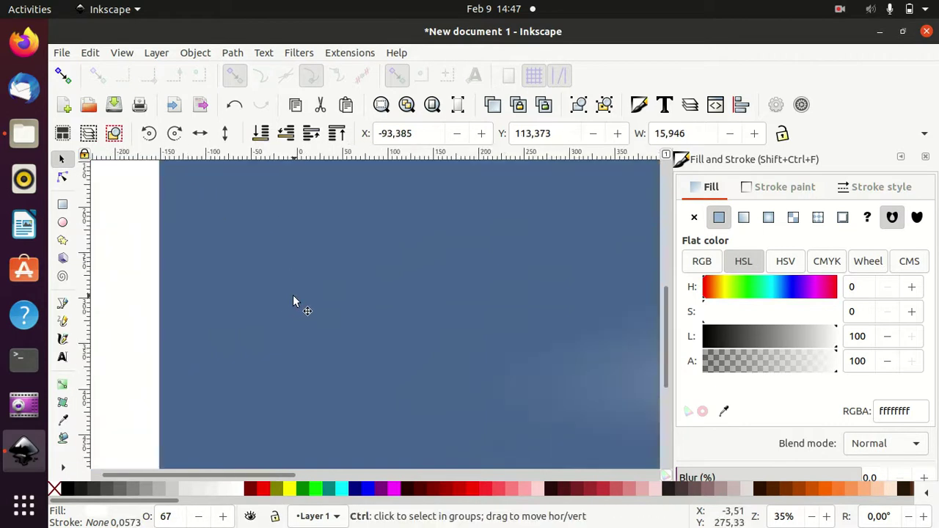
scroll(293, 297, "down", 3, "ctrl")
scroll(293, 297, "down", 1, "ctrl")
left_click(229, 322)
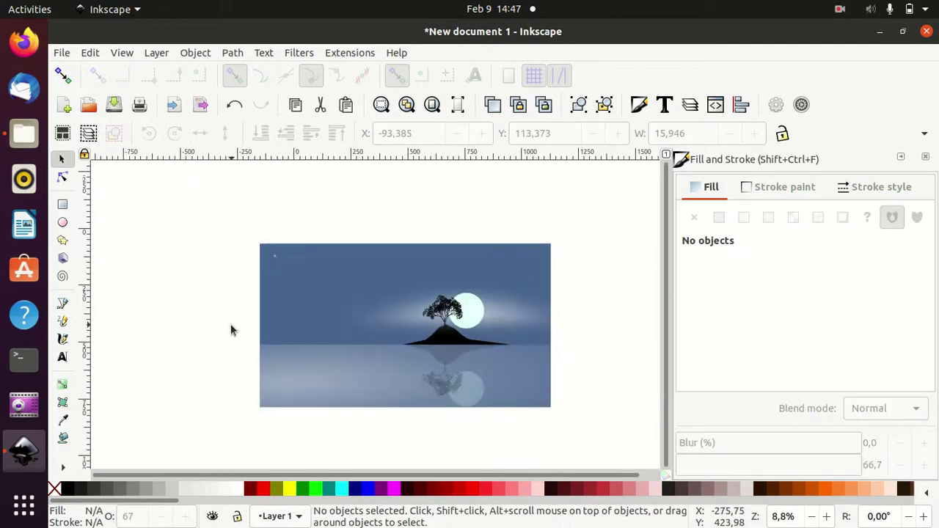
key("ctrl")
scroll(230, 330, "up", 2, "ctrl")
scroll(230, 330, "up", 1, "ctrl")
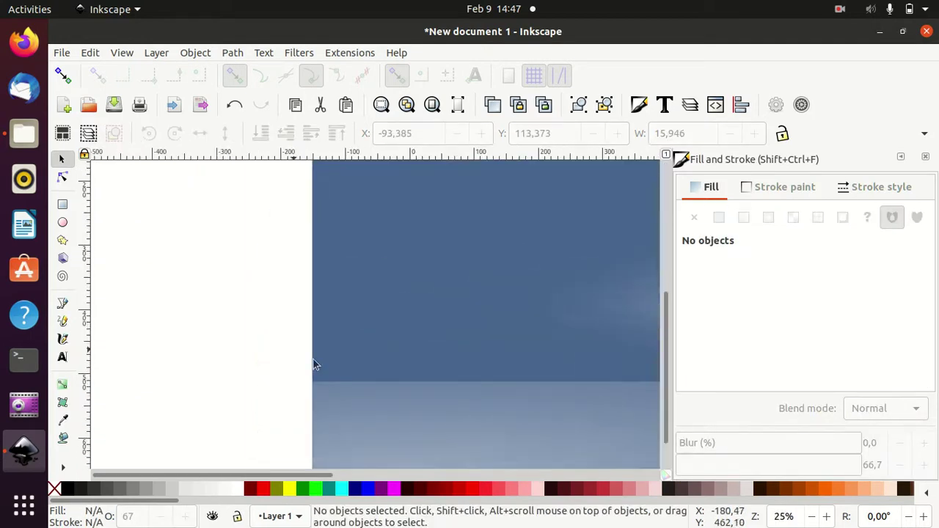
left_click_drag(323, 476, 363, 475)
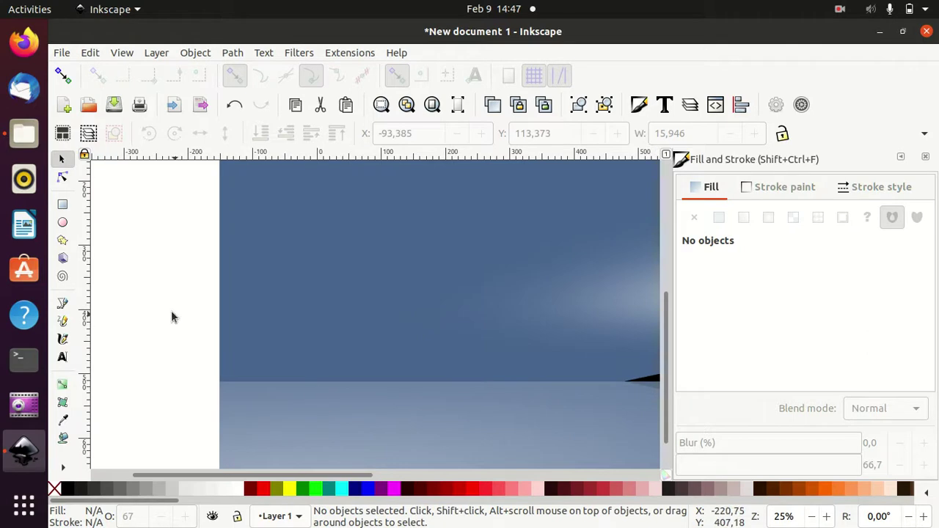
scroll(171, 311, "up", 2)
scroll(222, 292, "up", 1)
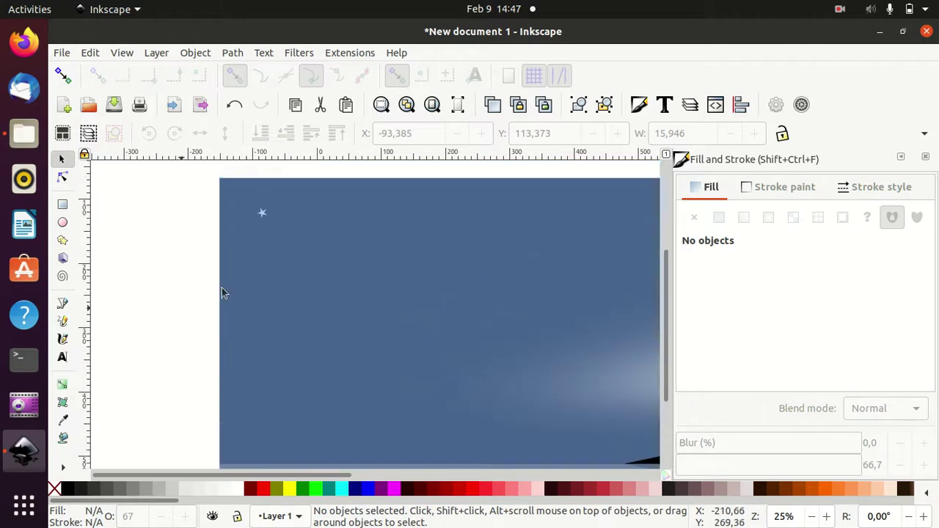
left_click(263, 213)
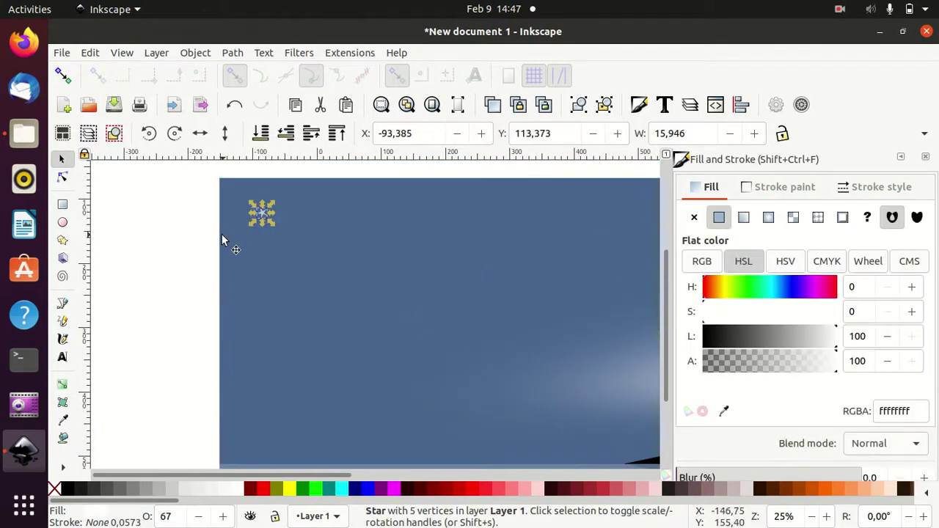
Duplicate the star, enlarge the copy to about 155% and leave a rotated large star lower down
key("ctrl")
left_click_drag(264, 217, 354, 262)
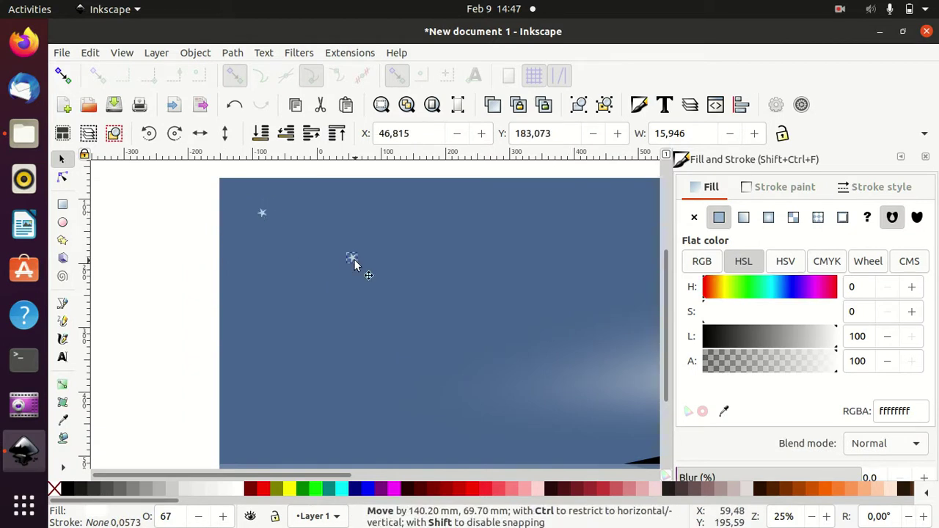
left_click_drag(360, 270, 367, 281)
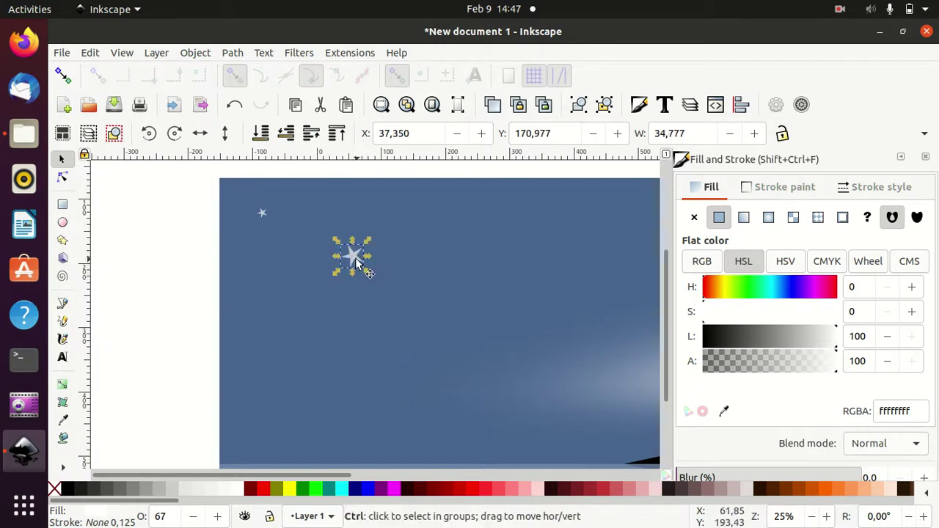
left_click(356, 256)
mouse_move(357, 255)
left_mouse_down()
mouse_move(319, 342)
mouse_move(308, 307)
left_mouse_up()
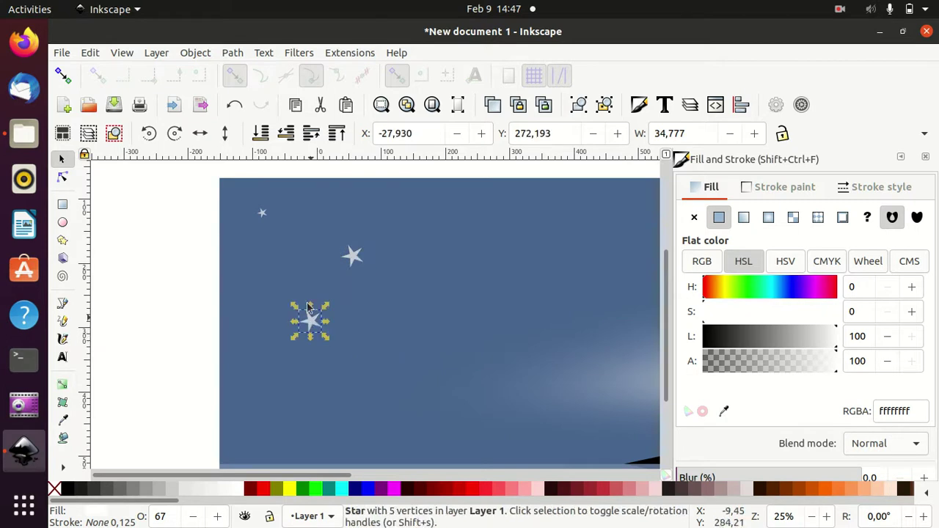
Duplicate the small top-left star and move the copy to the right of the sky
left_click(263, 213)
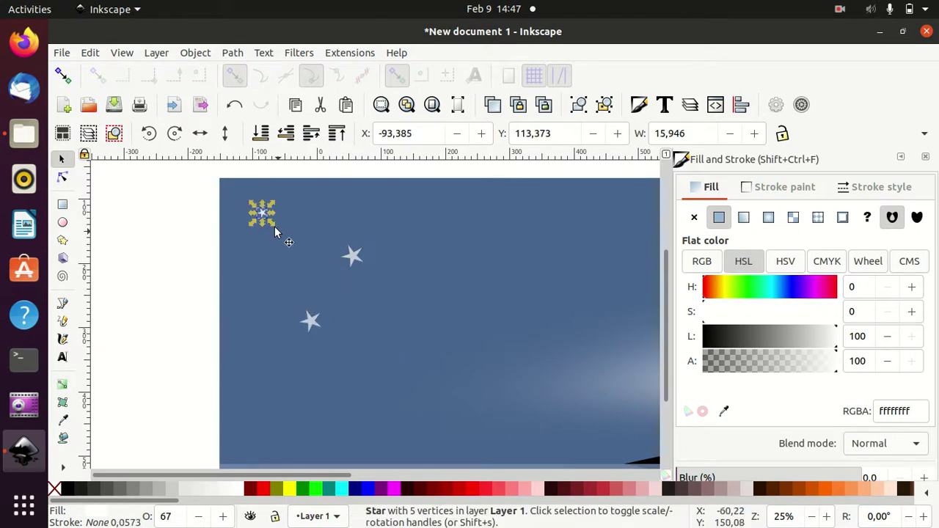
key("ctrl+d")
left_click_drag(263, 213, 485, 251)
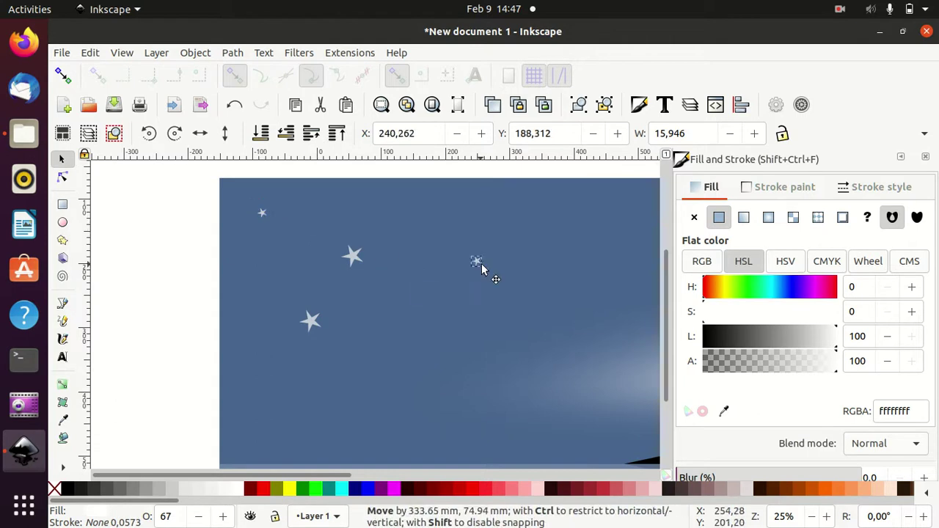
left_click(264, 213)
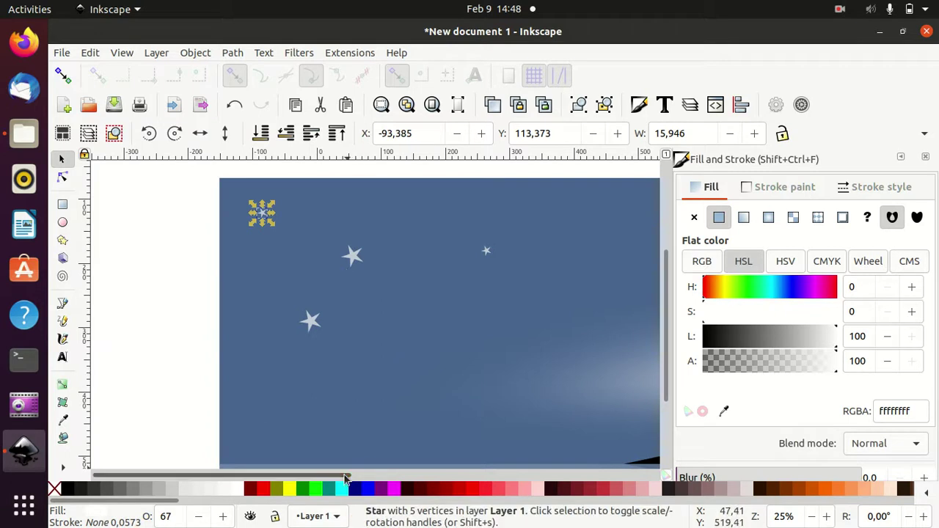
left_click_drag(371, 474, 449, 474)
Paste the first batch of small stars across the upper sky
left_click(309, 342)
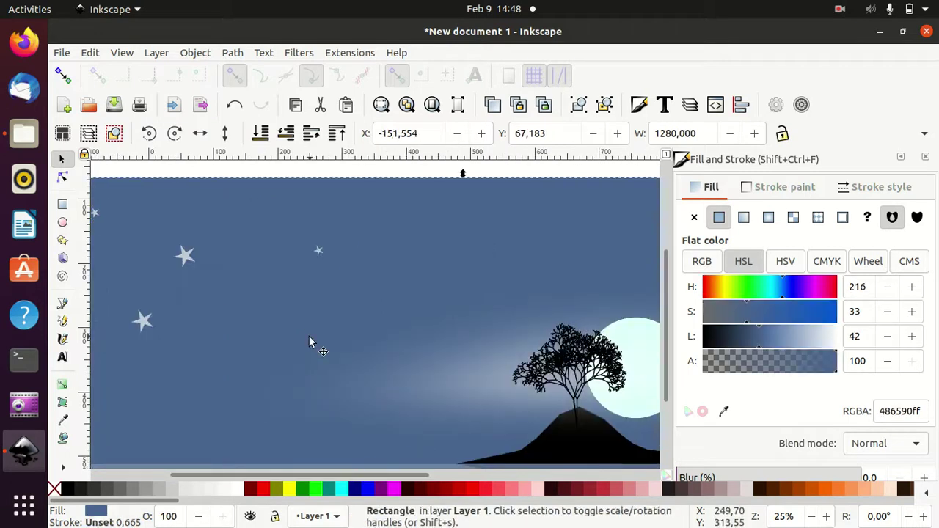
key("ctrl+v")
left_click(515, 265)
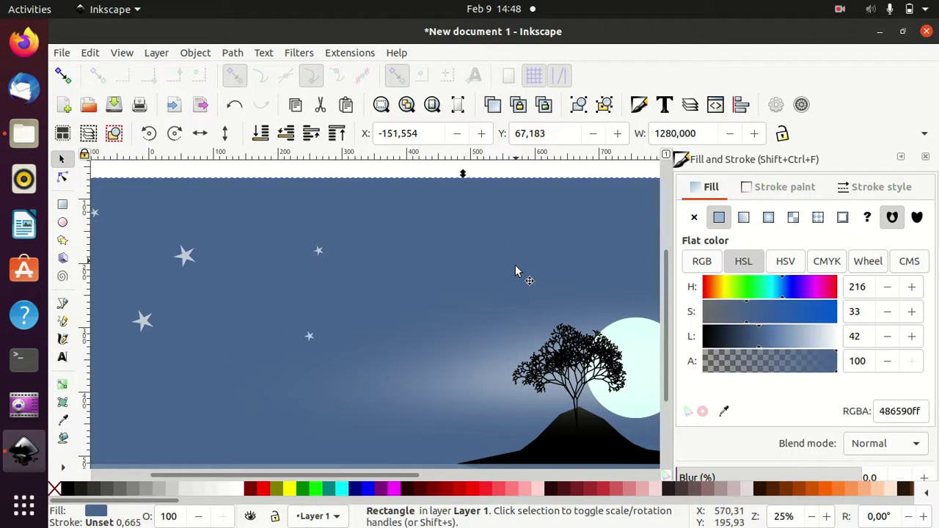
key("ctrl+v")
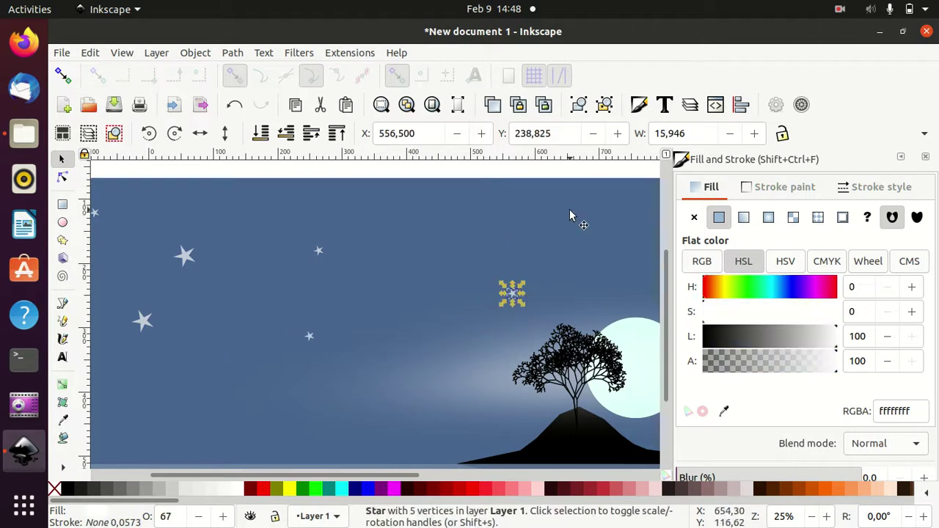
left_click(570, 210)
key("ctrl+v")
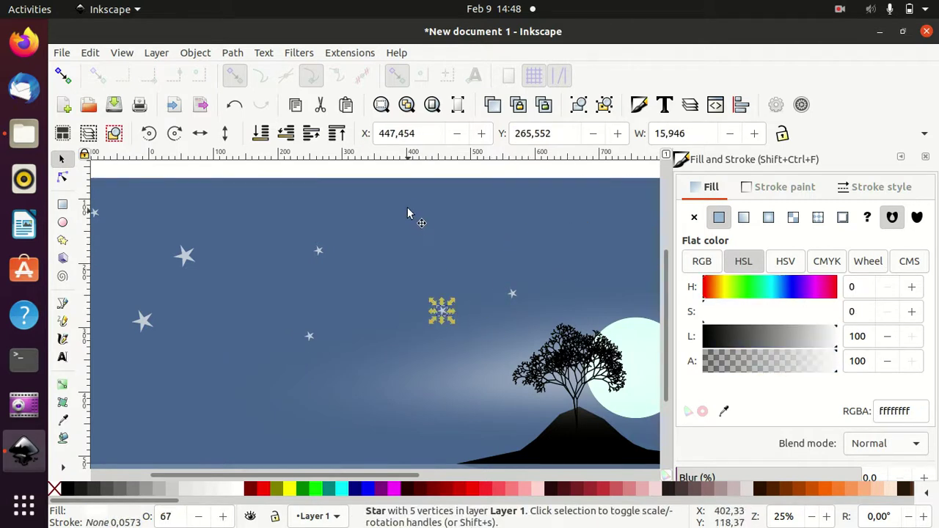
left_click(408, 207)
key("ctrl+v")
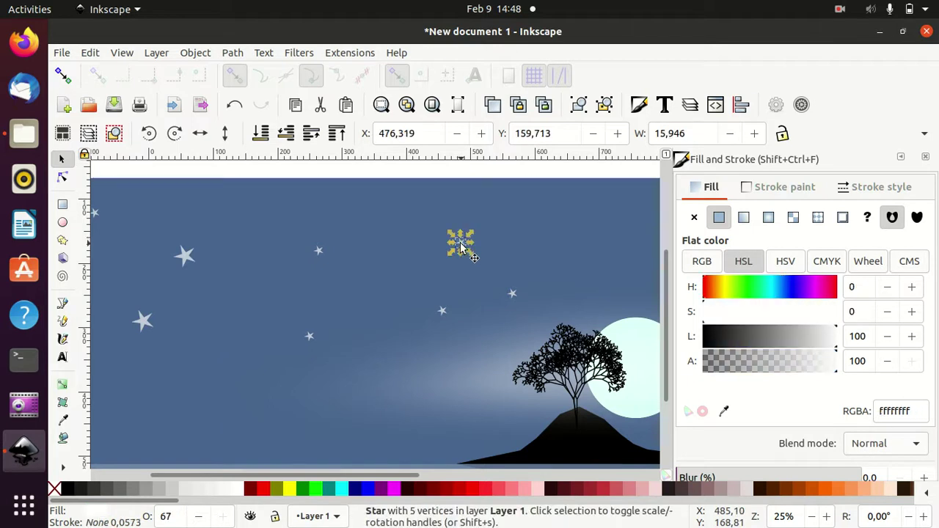
key("ctrl+v")
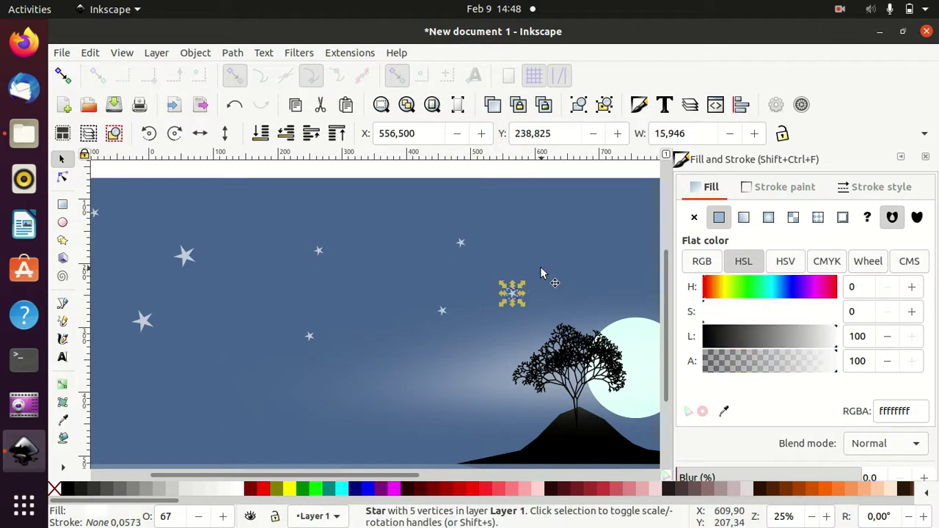
mouse_move(417, 477)
left_mouse_down()
mouse_move(451, 478)
mouse_move(542, 441)
left_mouse_up()
left_click(512, 232)
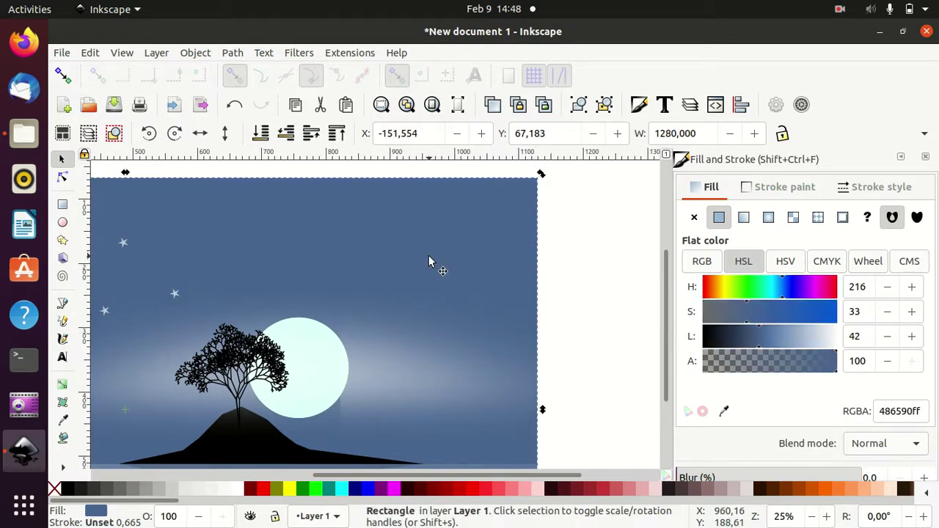
Paste more small stars along the top and middle of the sky
left_click(175, 294)
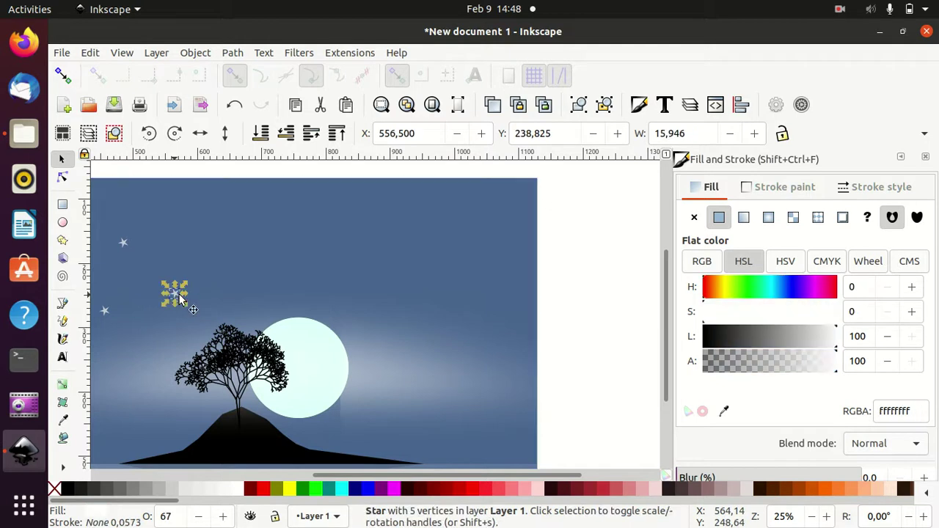
left_click(461, 302)
key("ctrl+v")
left_click(398, 251)
key("ctrl+v")
left_click(320, 218)
key("ctrl+v")
left_click(234, 209)
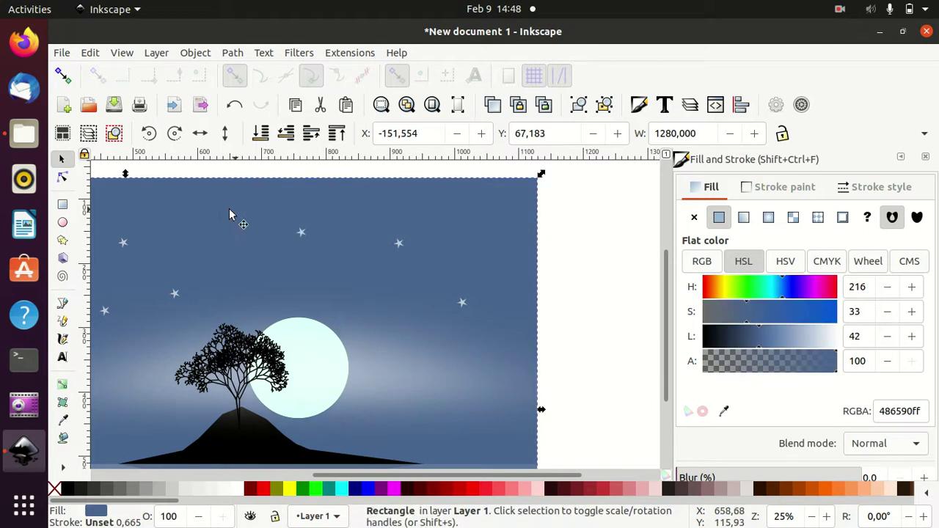
key("ctrl+v")
left_click(180, 200)
key("ctrl+v")
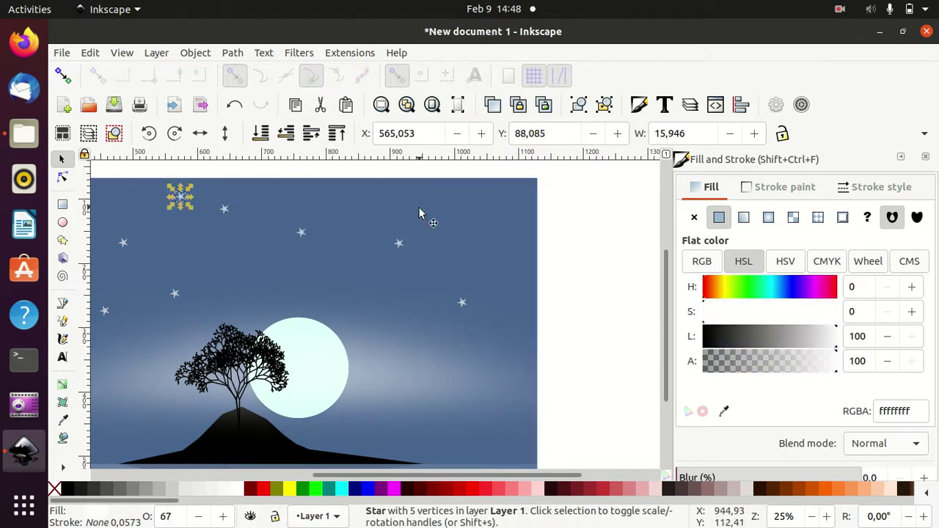
Paste small stars near the top right and in the lower sky
left_click(482, 204)
key("ctrl+v")
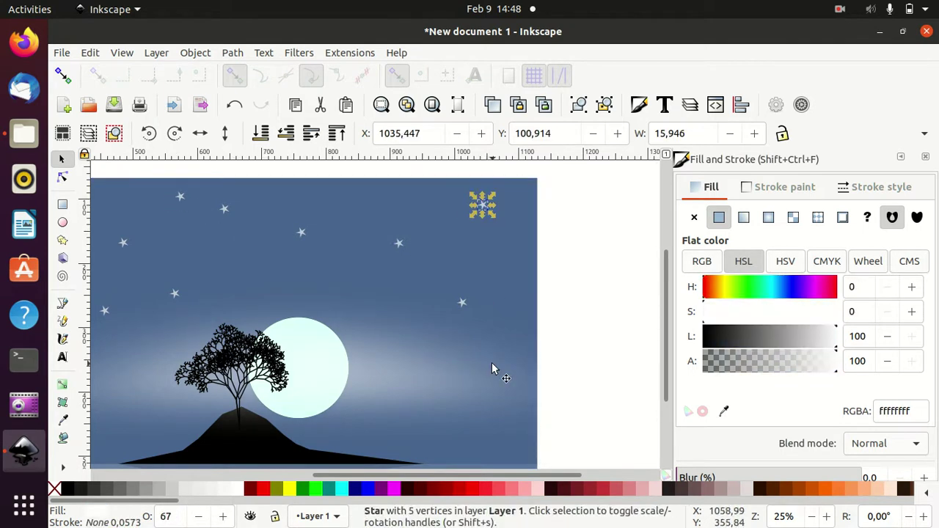
left_click(492, 366)
key("ctrl+v")
left_click(385, 394)
key("ctrl+v")
left_click(259, 285)
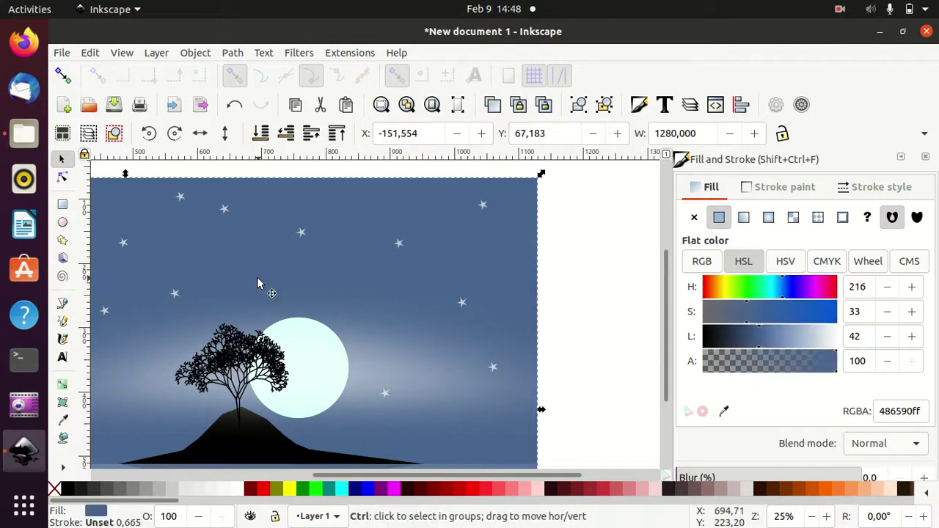
key("ctrl+v")
Fill the lower-middle sky with further pasted small stars
left_click_drag(501, 475, 305, 474)
left_click(340, 411)
key("ctrl+v")
left_click(224, 397)
key("ctrl+v")
left_click(308, 338)
key("ctrl+v")
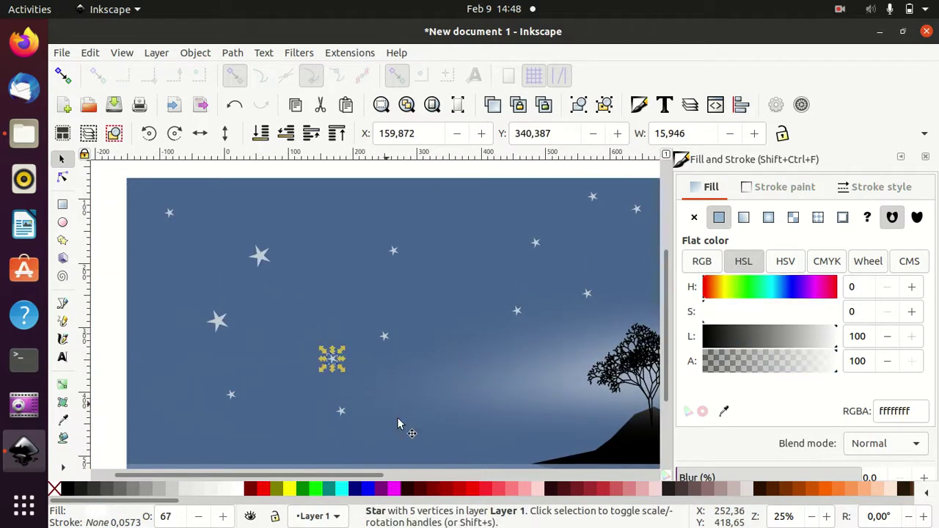
Paste the last small stars into the upper and lower-left sky
scroll(377, 478, "down", 3)
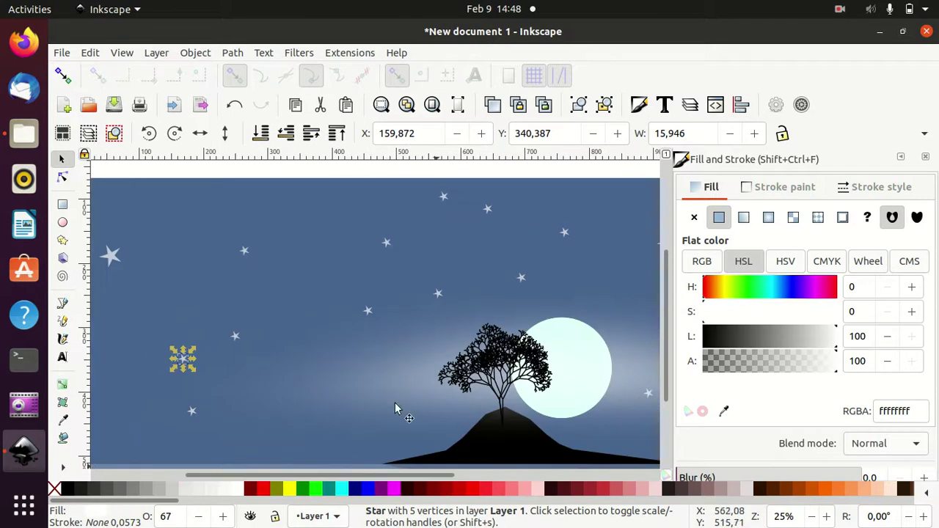
left_click(188, 200)
key("ctrl+v")
left_click(132, 314)
key("ctrl+v")
left_click(116, 370)
key("ctrl+v")
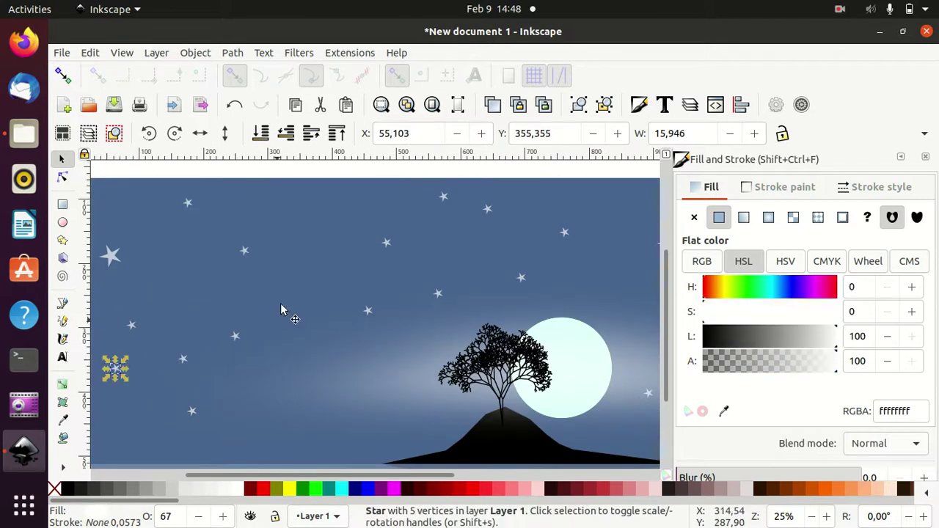
left_click(307, 244)
key("ctrl+v")
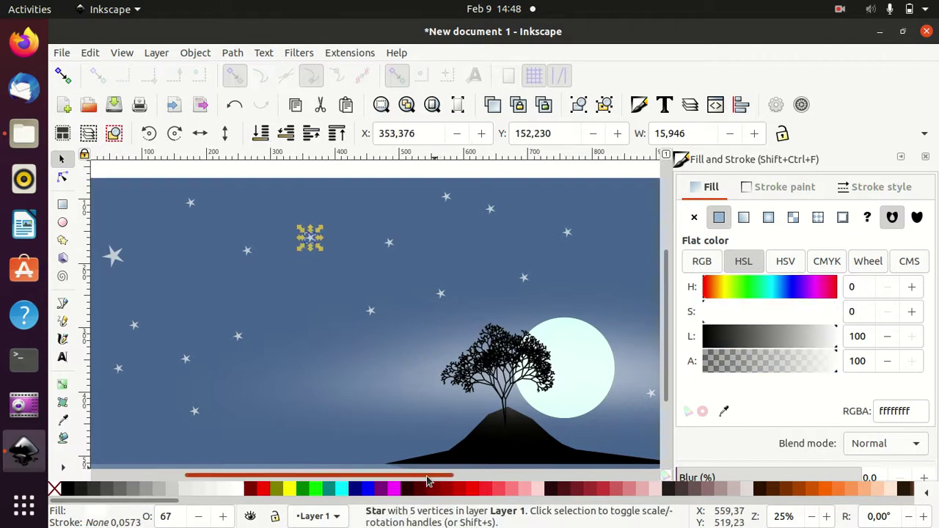
Pick out the stray stacked small star near the sky's left edge and delete it
scroll(430, 475, "left", 1)
scroll(421, 368, "down", 4)
scroll(421, 363, "down", 1)
scroll(420, 364, "down", 2, "ctrl")
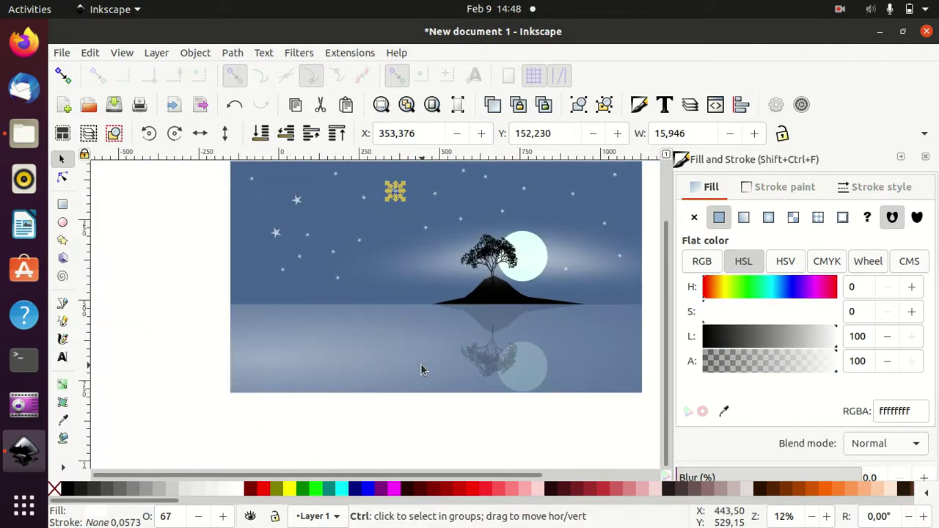
scroll(422, 365, "down", 1, "ctrl")
left_click(360, 256)
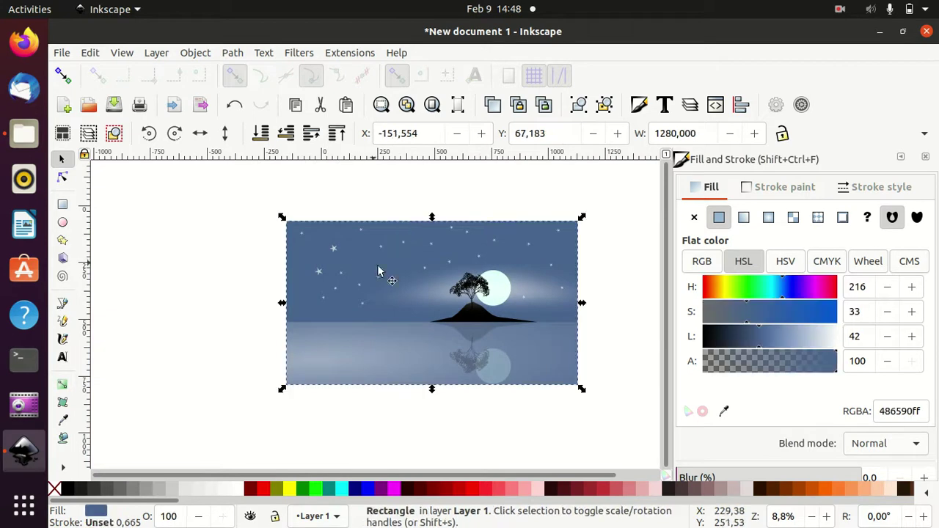
left_click(360, 254, "ctrl")
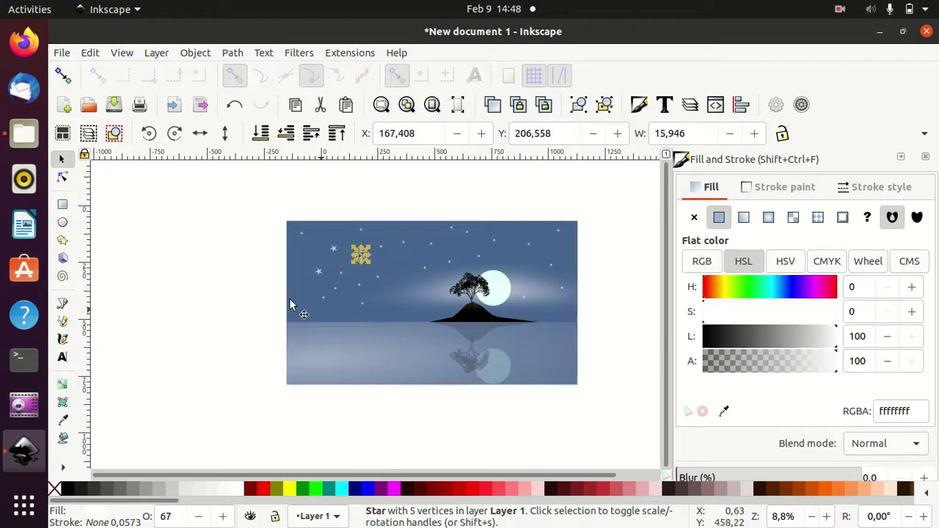
left_click(251, 304)
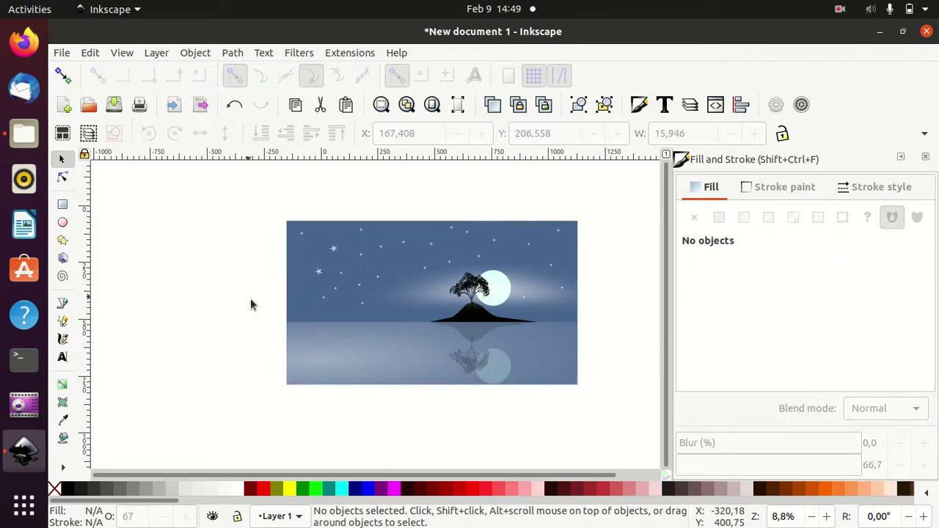
left_click(299, 265)
left_click(299, 259, "ctrl")
left_click(299, 301)
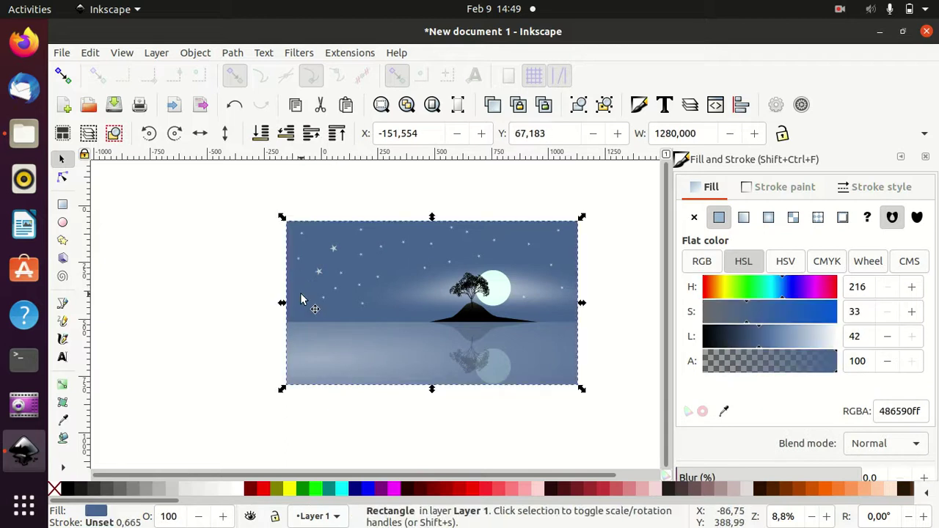
left_click(159, 295)
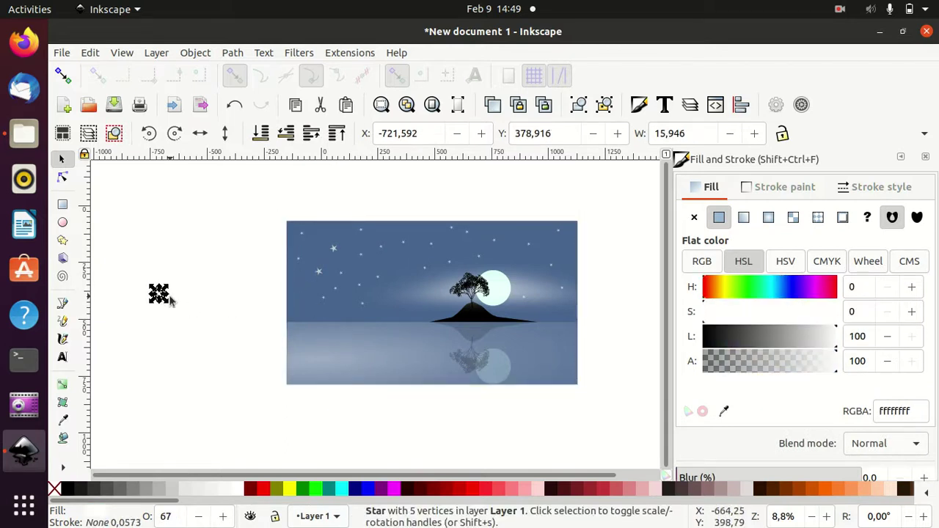
left_click(173, 297)
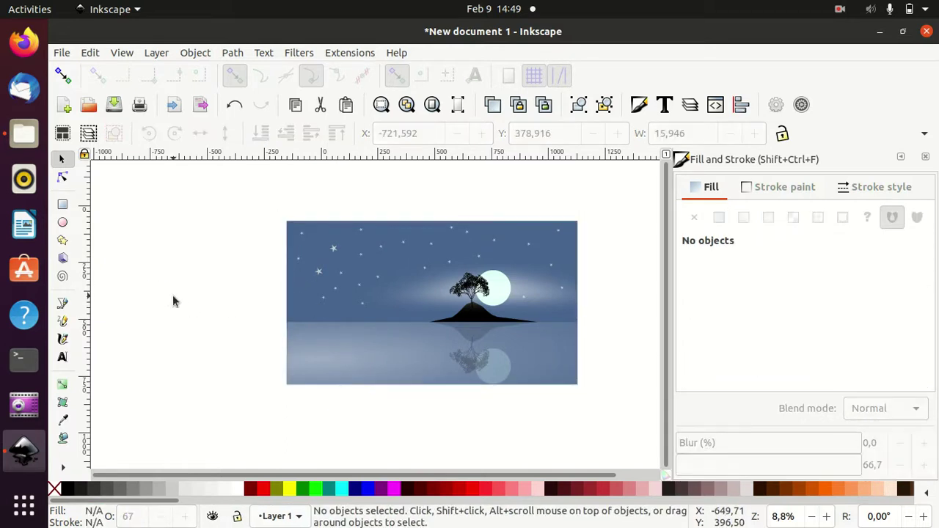
left_click(300, 293)
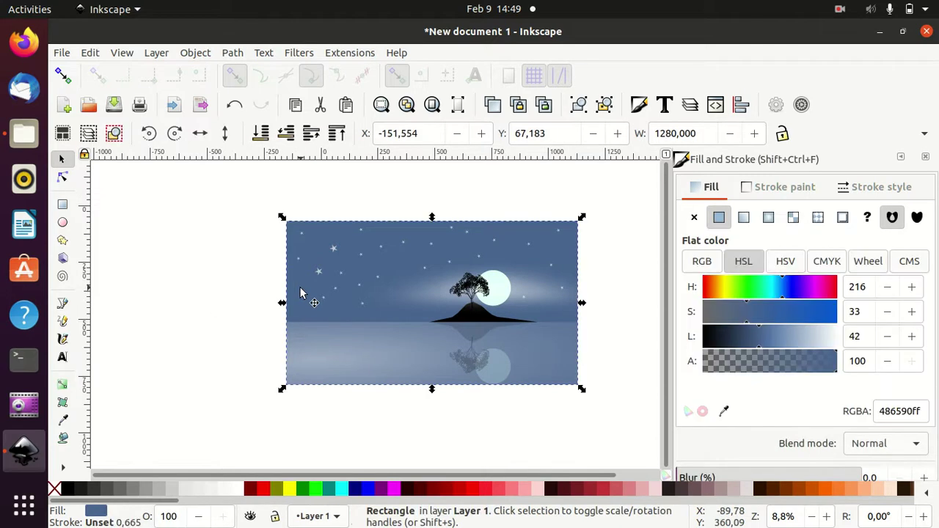
left_click(300, 293)
key("Delete")
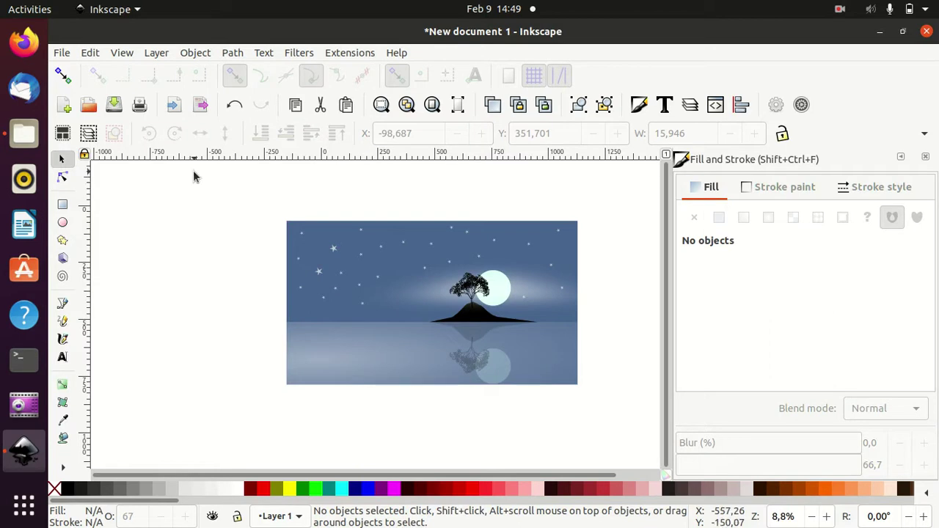
Make the 17 left-side stars partly transparent at alpha 28
left_click_drag(235, 187, 467, 321)
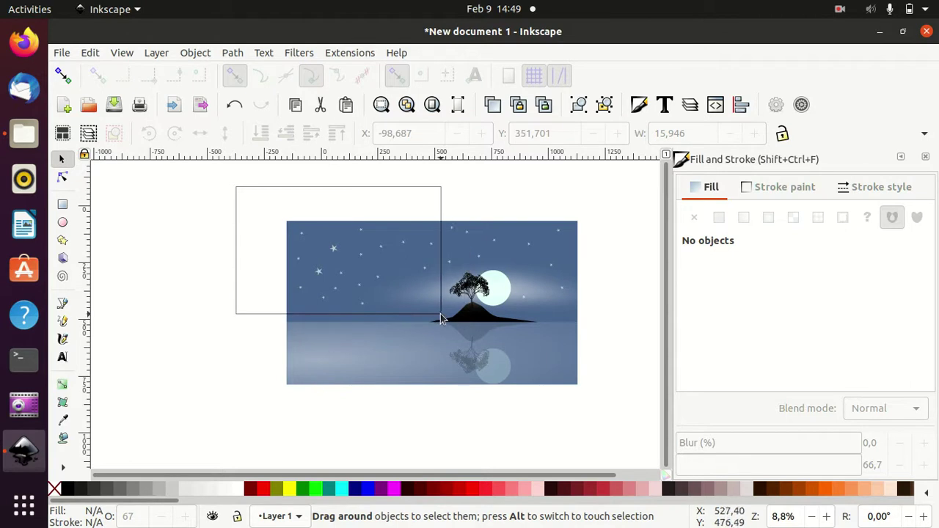
left_click_drag(467, 321, 437, 321)
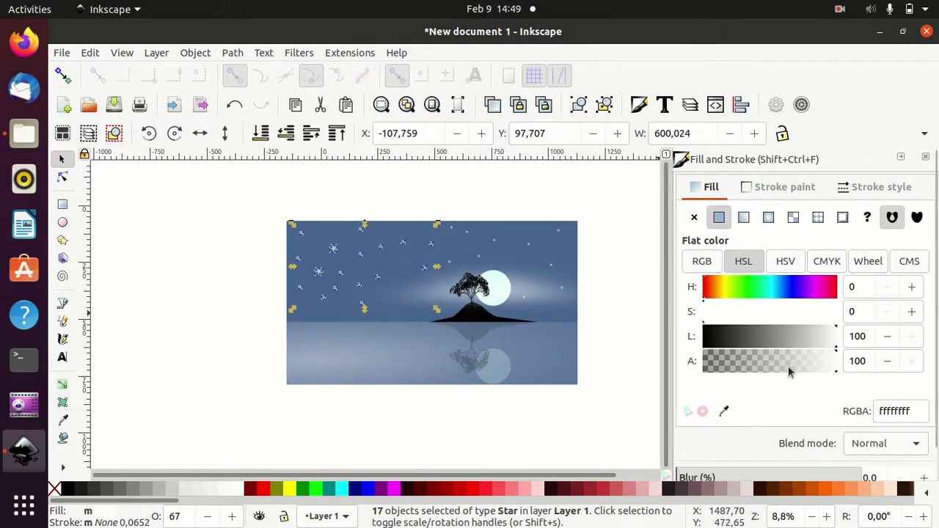
left_click_drag(801, 362, 774, 362)
left_click(229, 299)
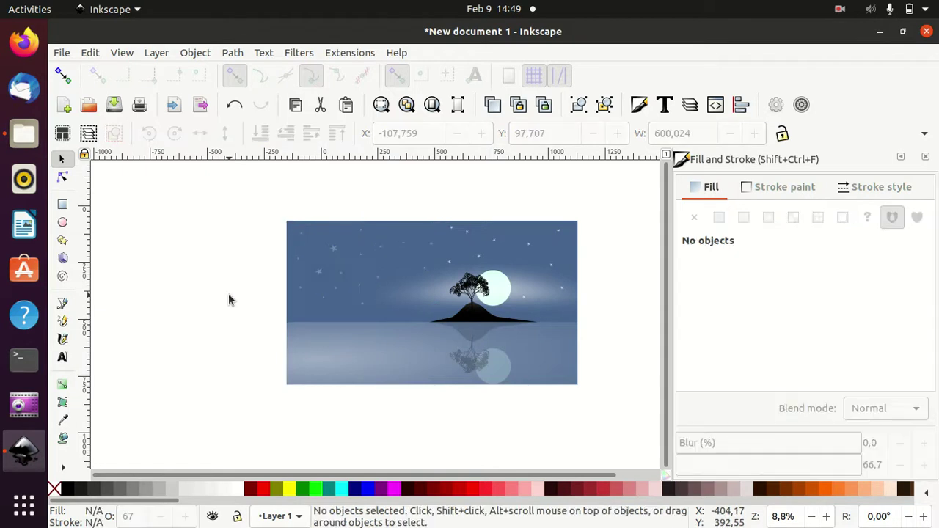
left_click_drag(263, 192, 442, 319)
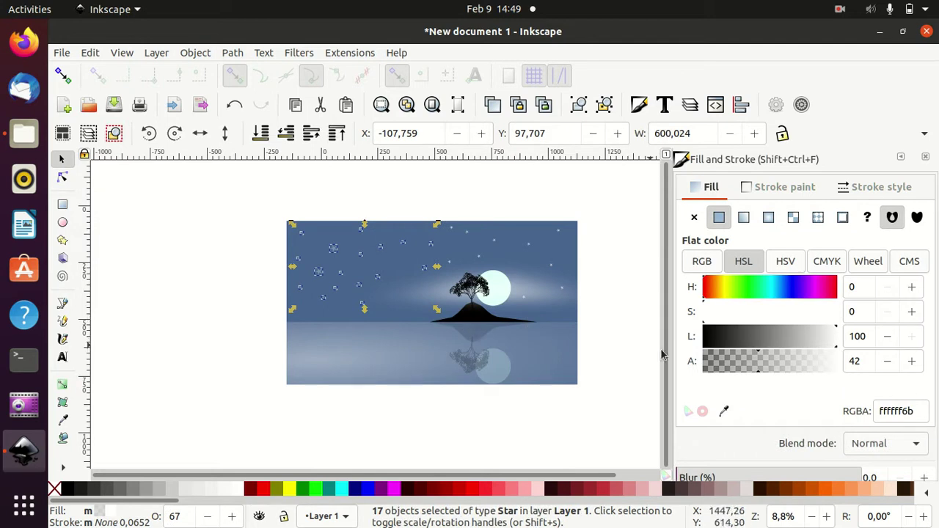
left_click(530, 427)
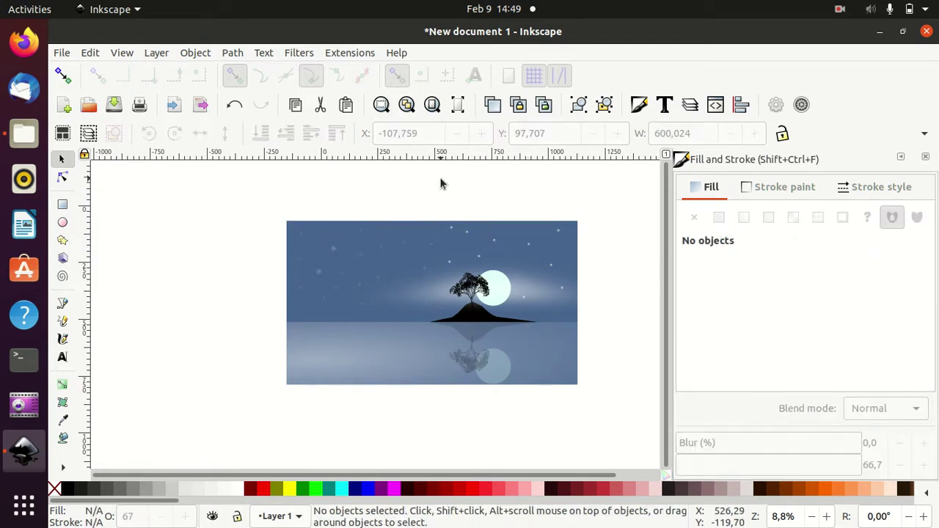
Lower the alpha of the 8 upper-right stars to 15
left_click_drag(438, 181, 606, 277)
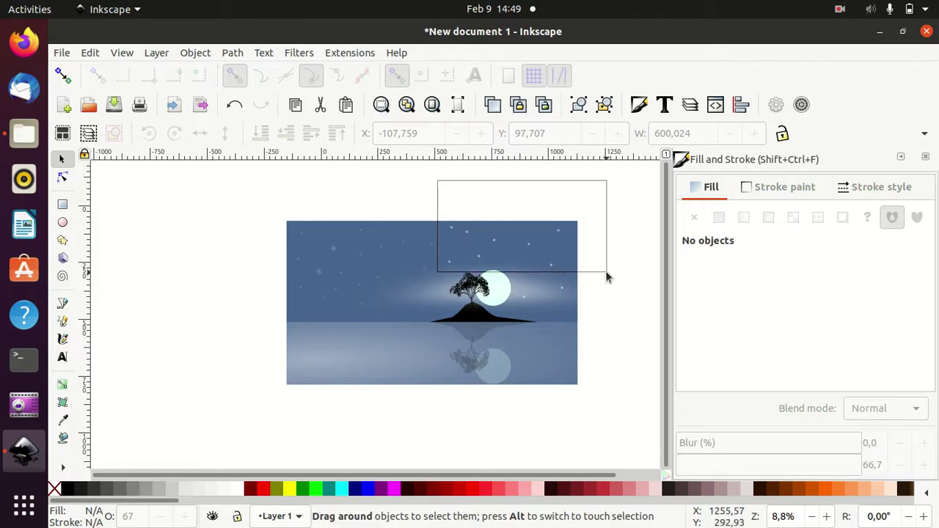
left_click_drag(606, 276, 607, 277)
left_click(750, 370)
left_click_drag(738, 373, 732, 375)
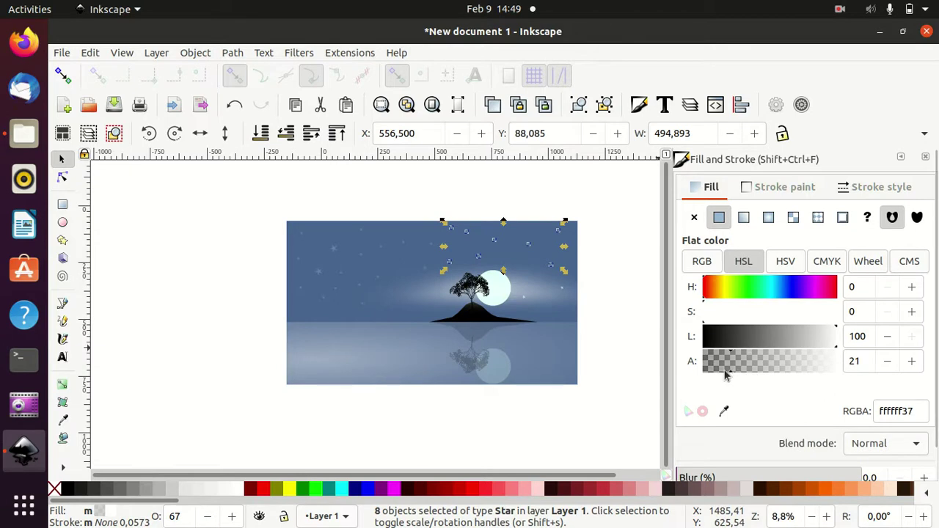
double_click(842, 361)
type("5")
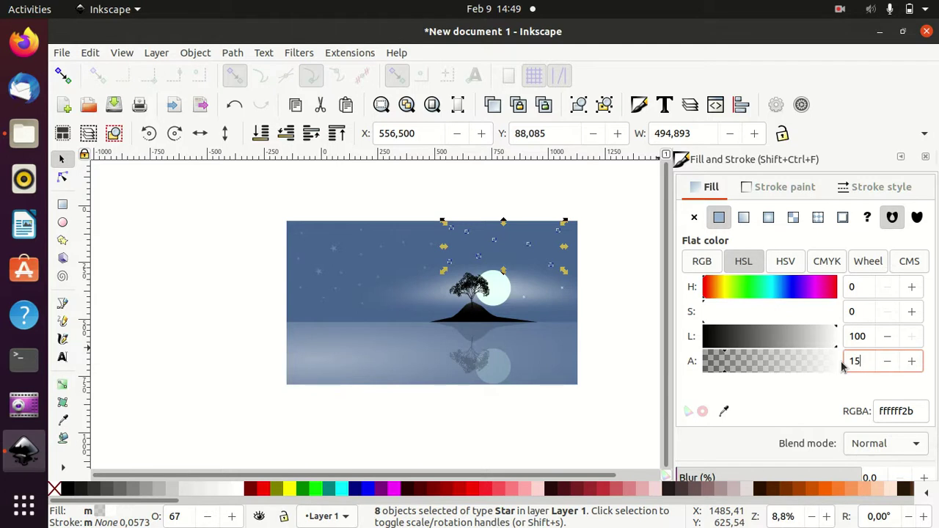
left_click(633, 340)
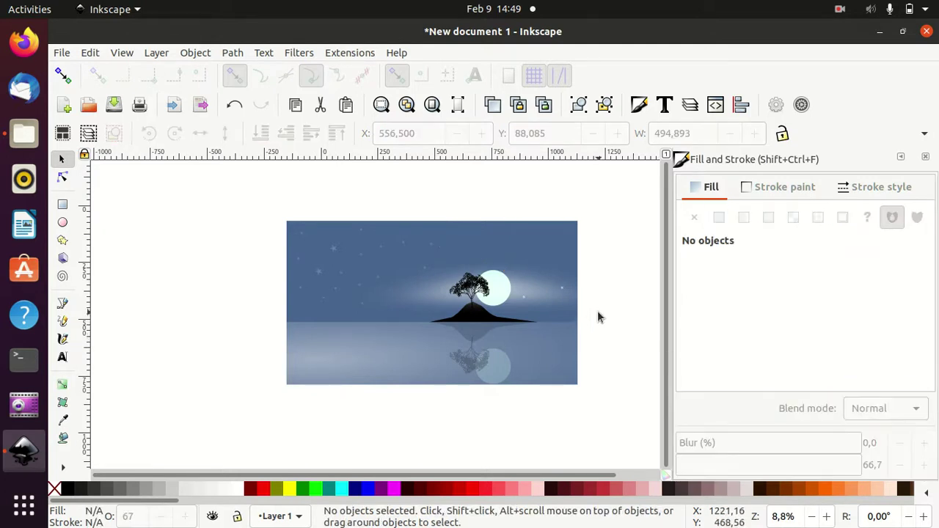
Set the two stars right of the moon to alpha 20
mouse_move(598, 315)
left_mouse_down()
mouse_move(571, 319)
mouse_move(513, 271)
left_mouse_up()
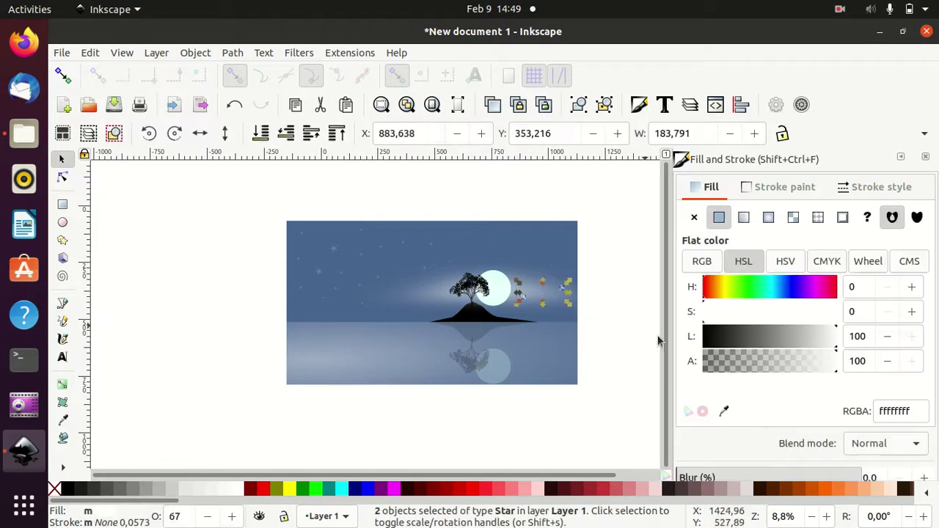
left_click(738, 364)
left_click(733, 366)
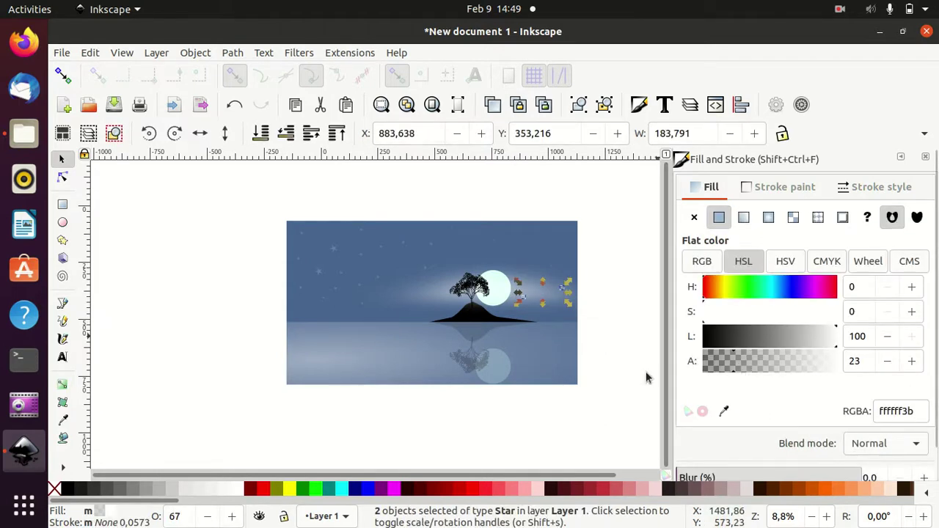
left_click(864, 362)
key("BackSpace")
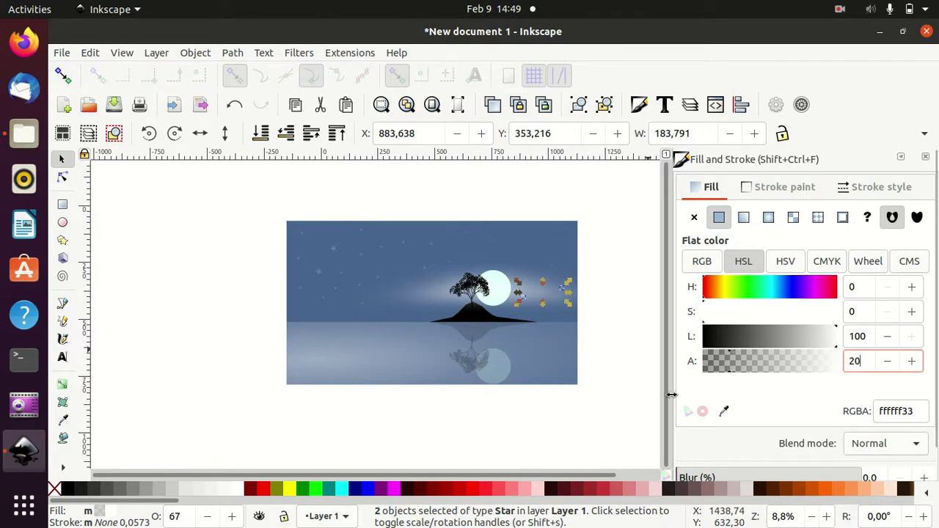
left_click(631, 400)
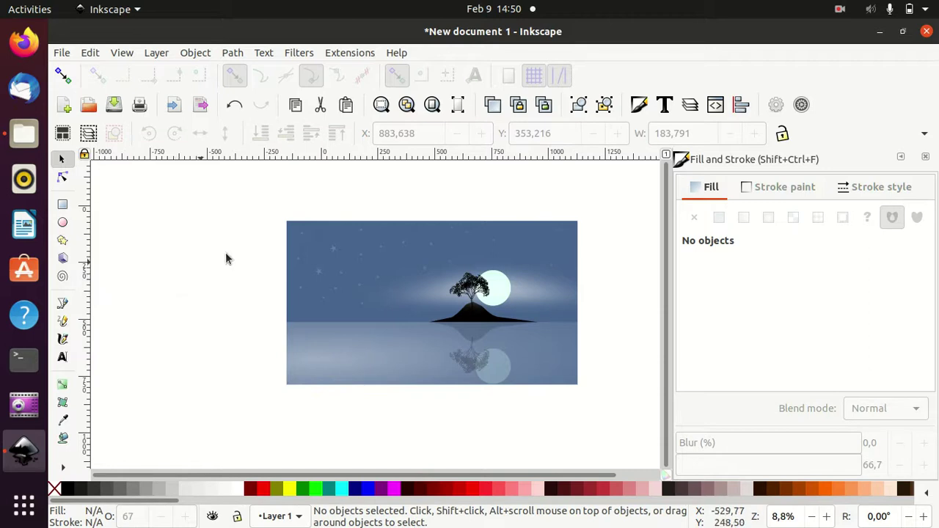
Set the left-side stars' alpha to 30
left_click_drag(248, 205, 433, 325)
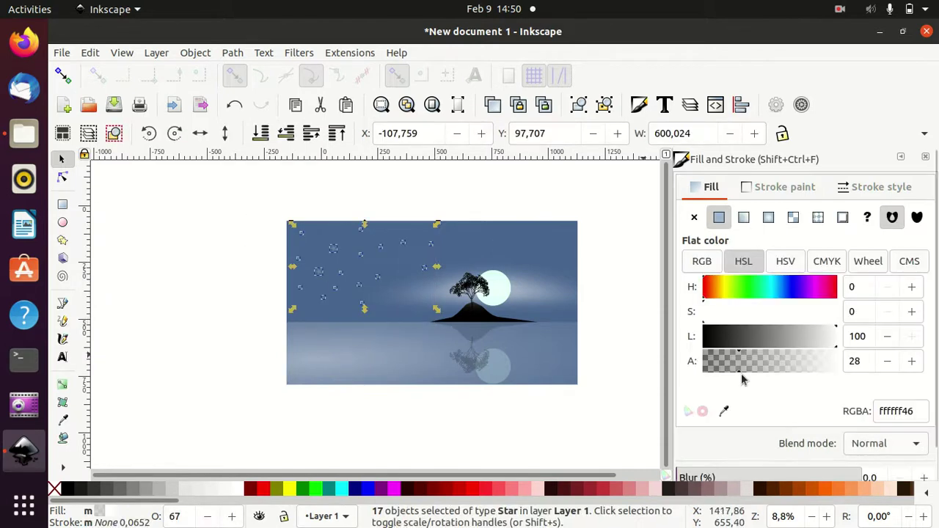
left_click_drag(868, 359, 834, 357)
type("30")
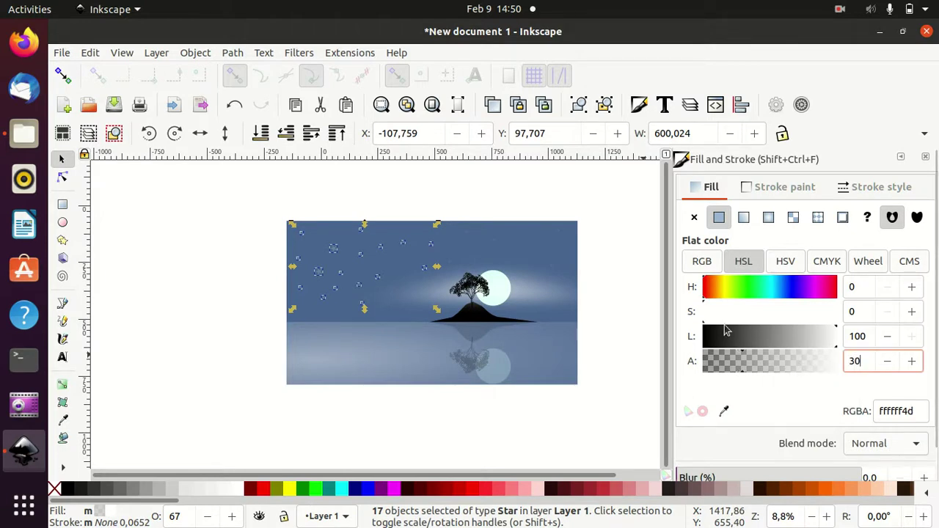
left_click(616, 290)
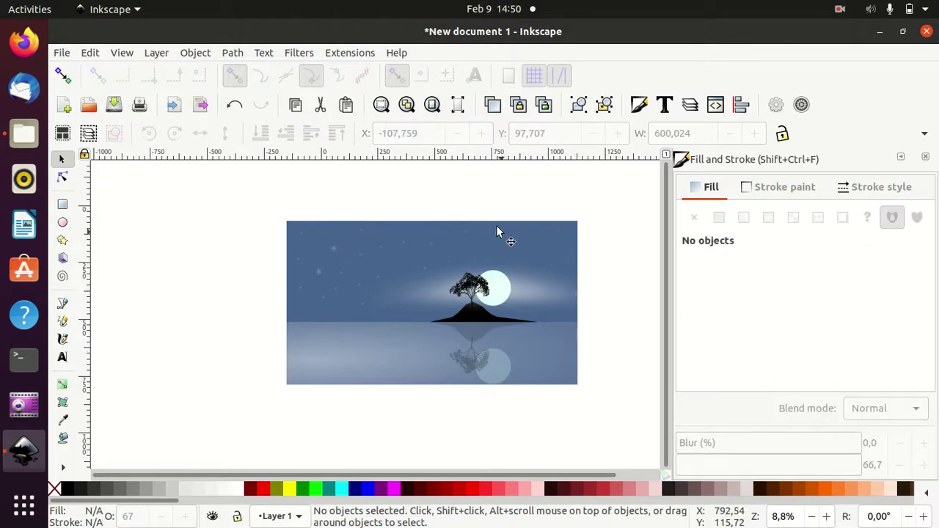
Raise the upper-right stars to alpha 30
left_click_drag(445, 192, 595, 279)
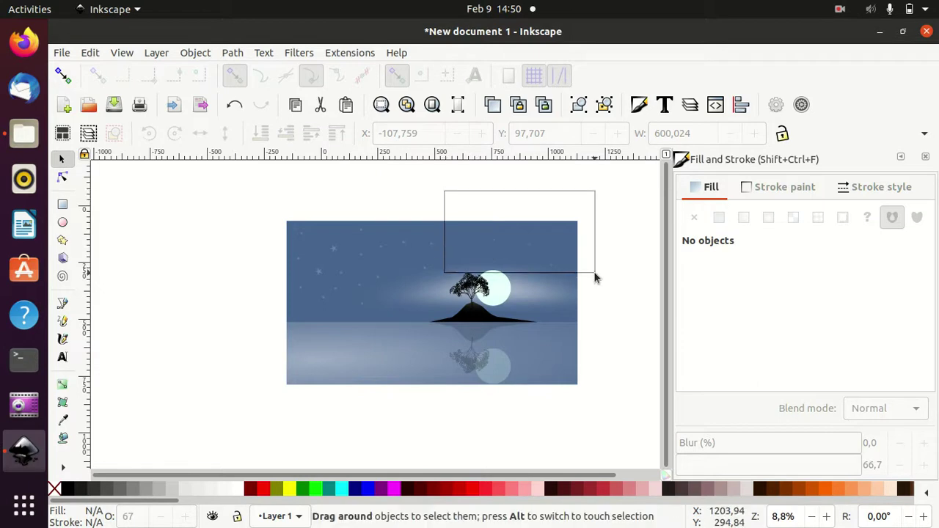
left_click(859, 361)
double_click(855, 361)
type("30")
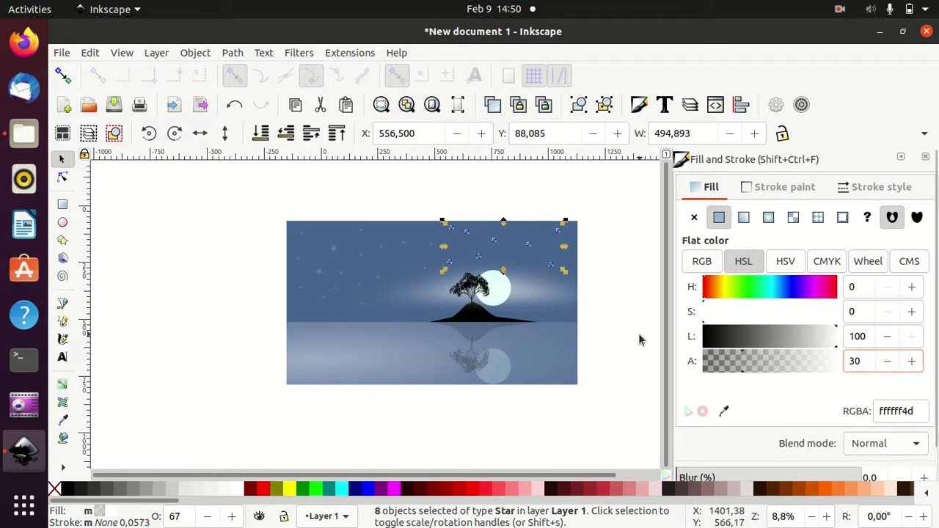
left_click(631, 338)
Give the single right-edge star alpha 30, then reselect the left-side stars
left_click_drag(631, 338, 534, 281)
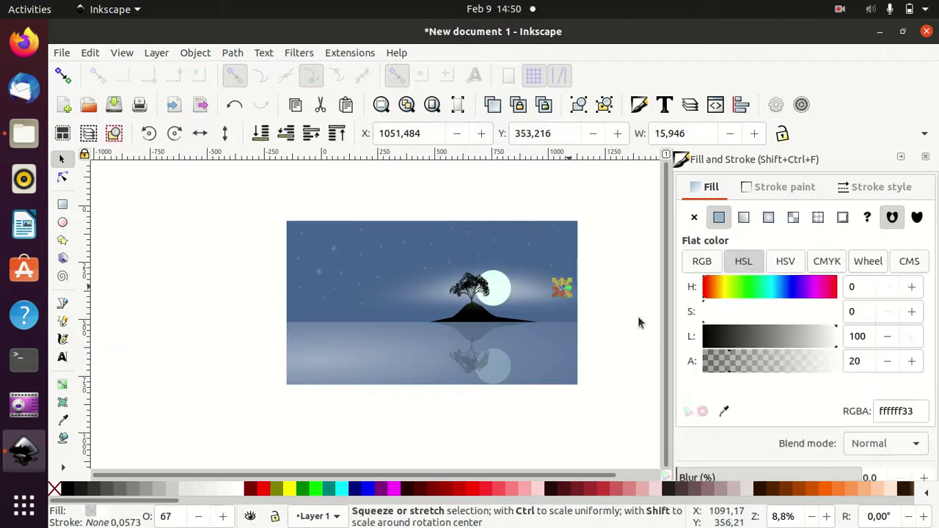
left_click_drag(863, 360, 834, 359)
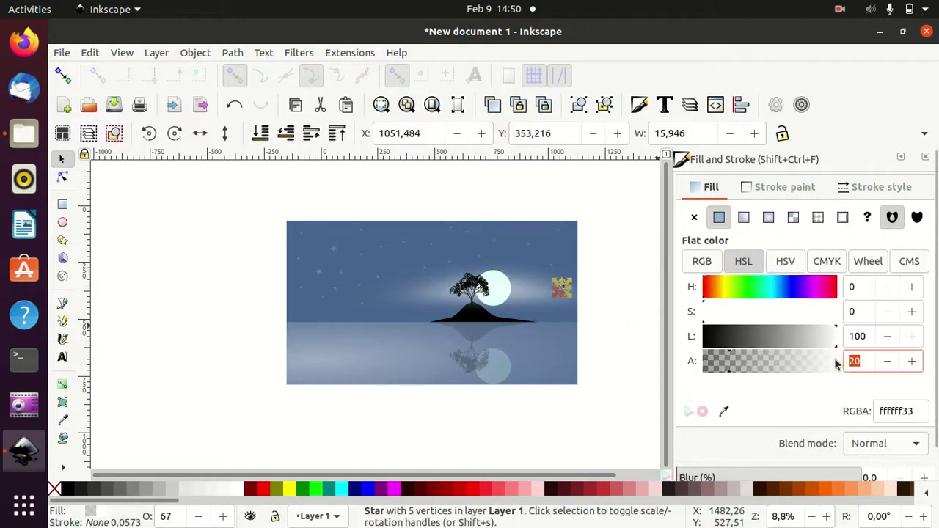
type("30")
left_click(593, 430)
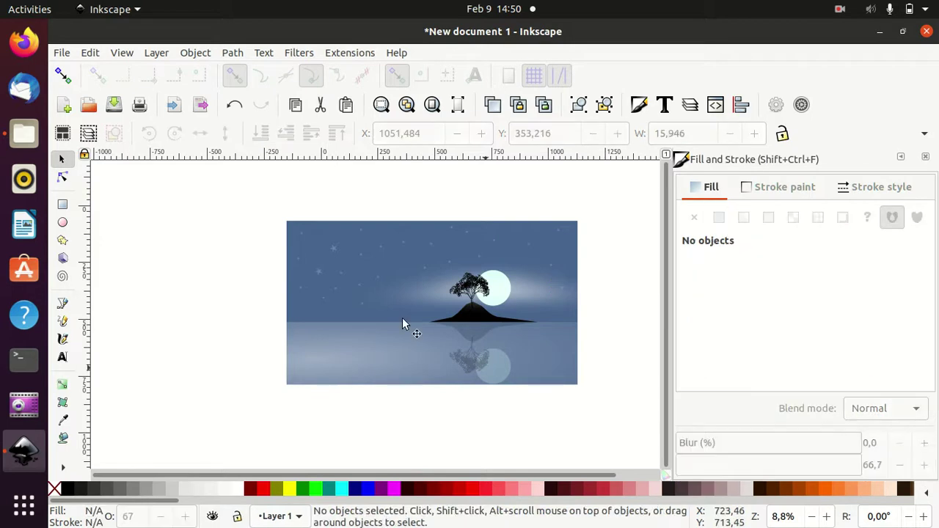
left_click_drag(273, 192, 439, 322)
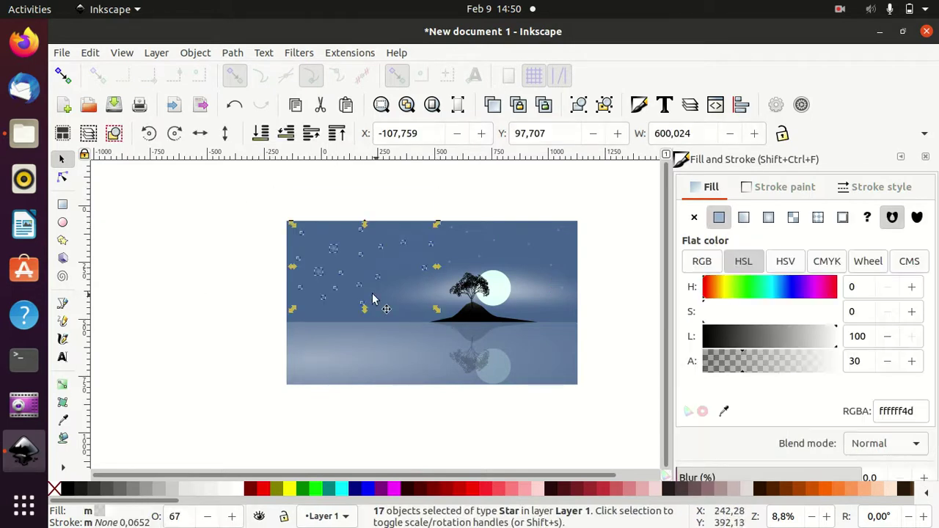
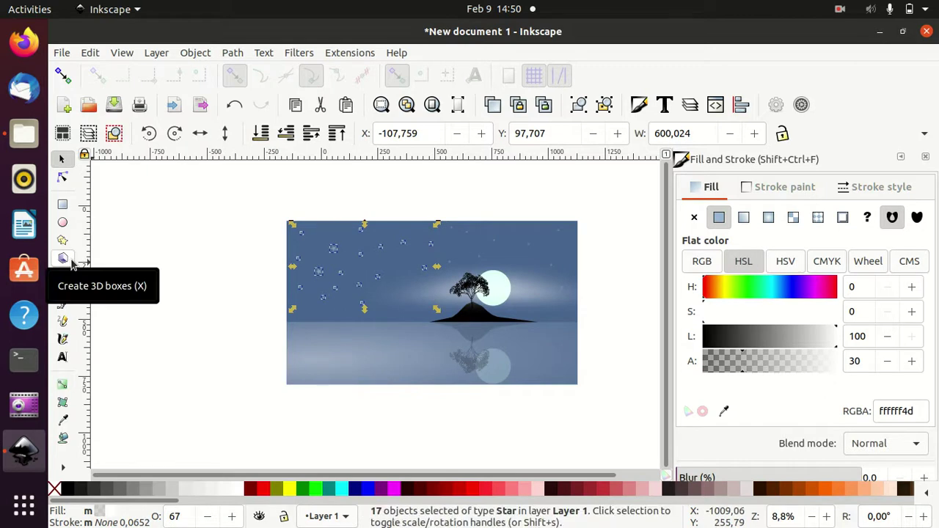
Try flipping and shrinking the star copies, undo it, and box-select the upper-left sky stars again
left_click(228, 134)
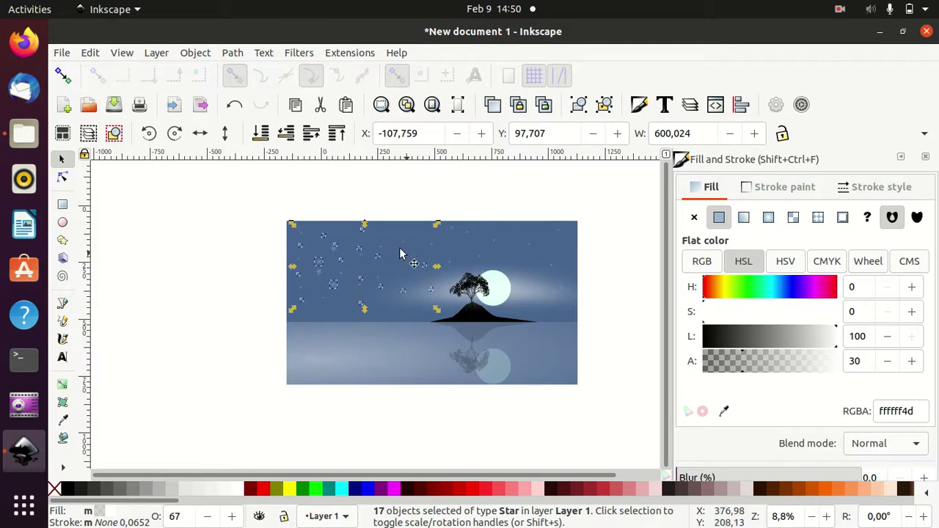
left_click_drag(364, 230, 367, 271)
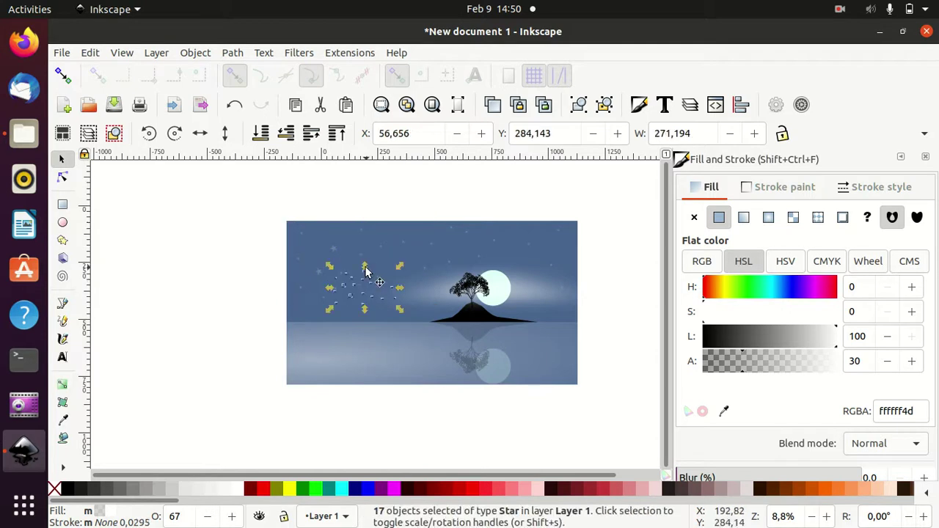
key("ctrl+z")
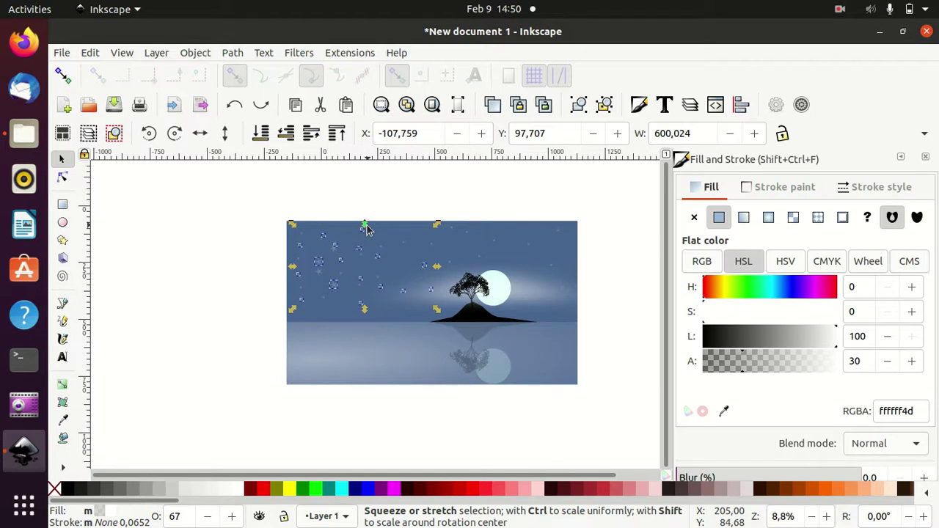
left_click_drag(366, 250, 366, 305)
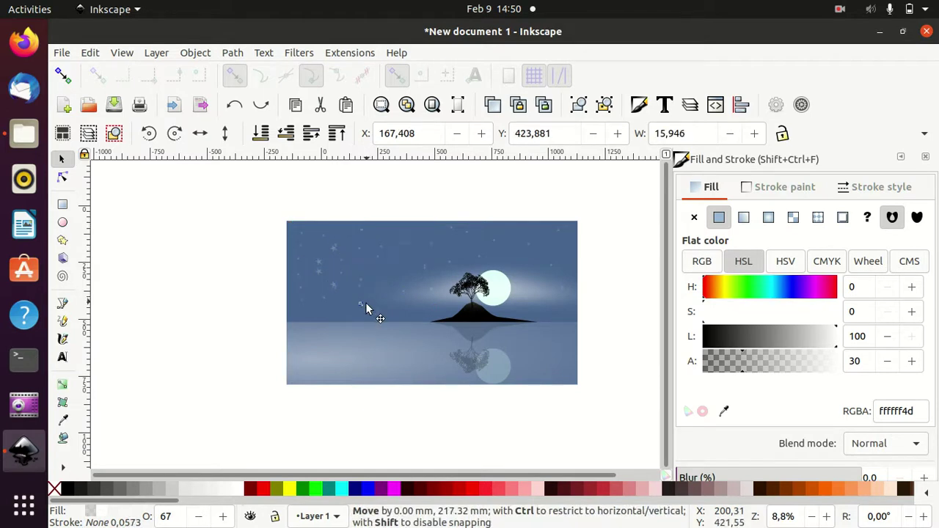
key("ctrl+z")
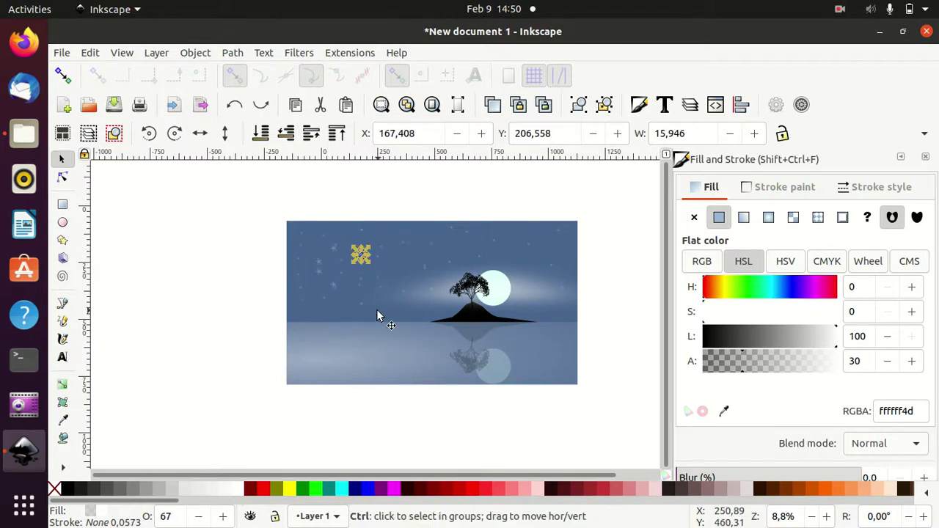
left_click(270, 220)
mouse_move(267, 195)
left_mouse_down()
mouse_move(411, 372)
mouse_move(449, 316)
left_mouse_up()
left_click(149, 286)
left_click_drag(265, 211, 449, 353)
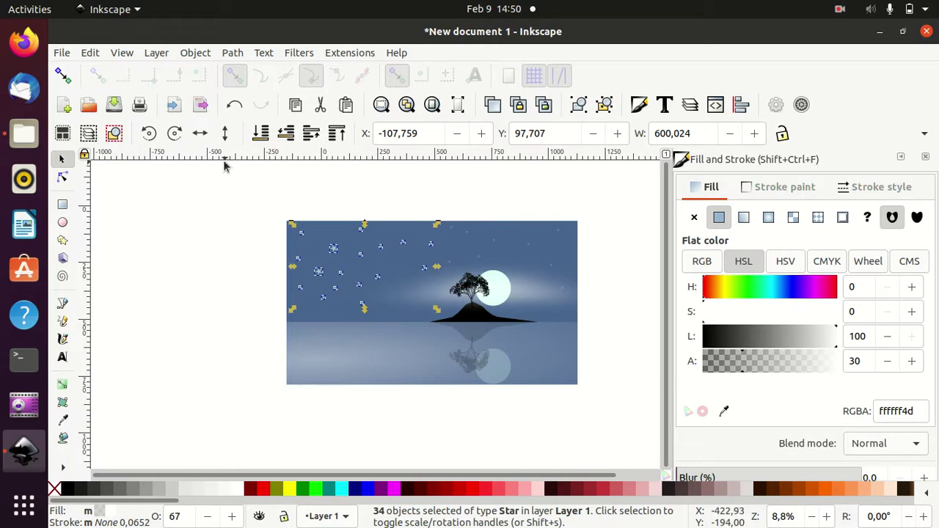
Flip the 34 stars, undo a stray resize, and reselect the upper-left stars
left_click(225, 133)
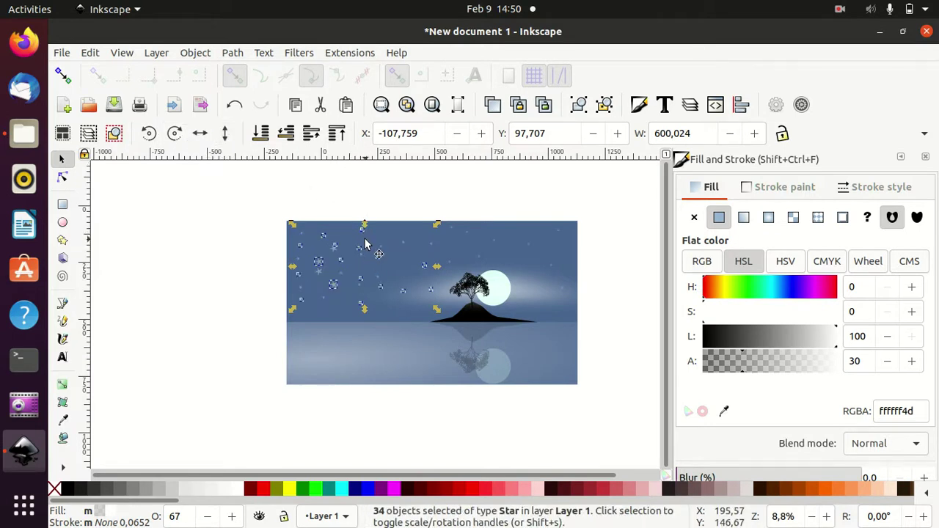
left_click_drag(365, 244, 370, 272)
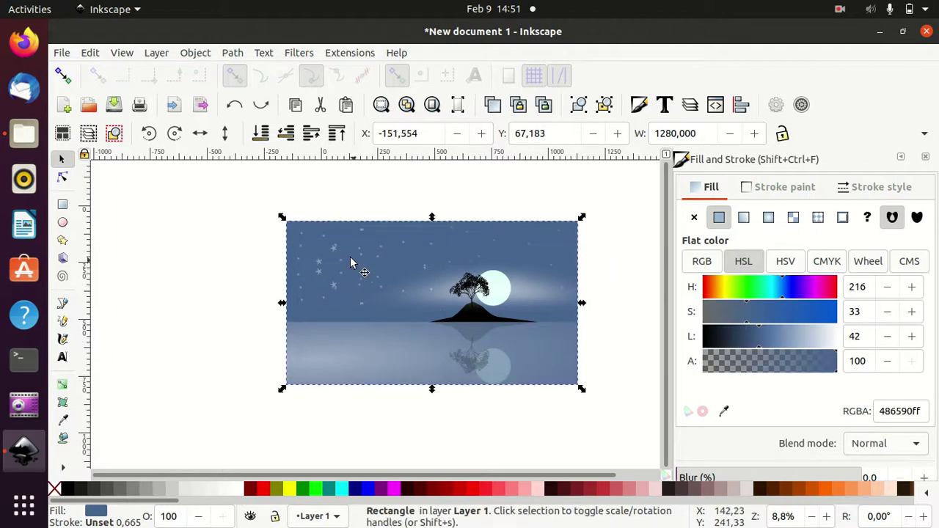
key("ctrl+z")
left_click(191, 270)
left_click_drag(262, 198, 443, 332)
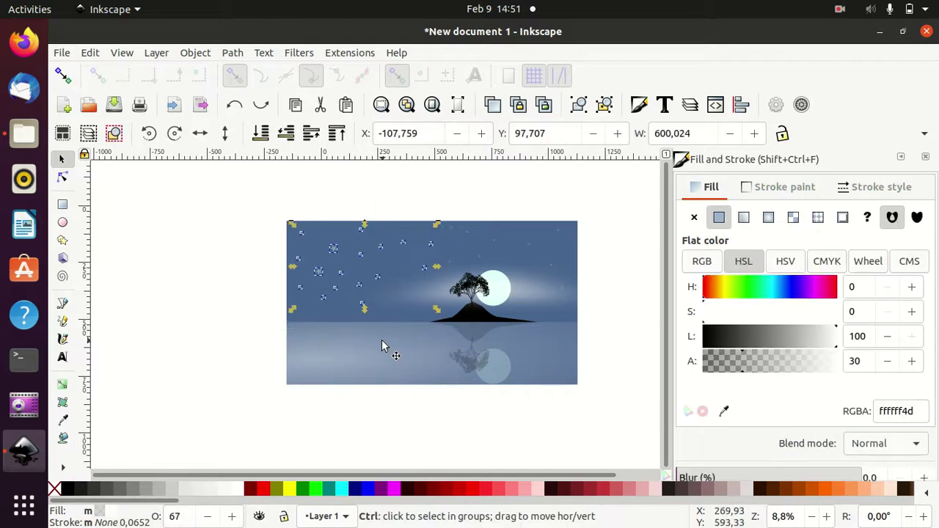
Flip the stars vertically, move them down into the water, and squash them from the top
left_click(226, 133)
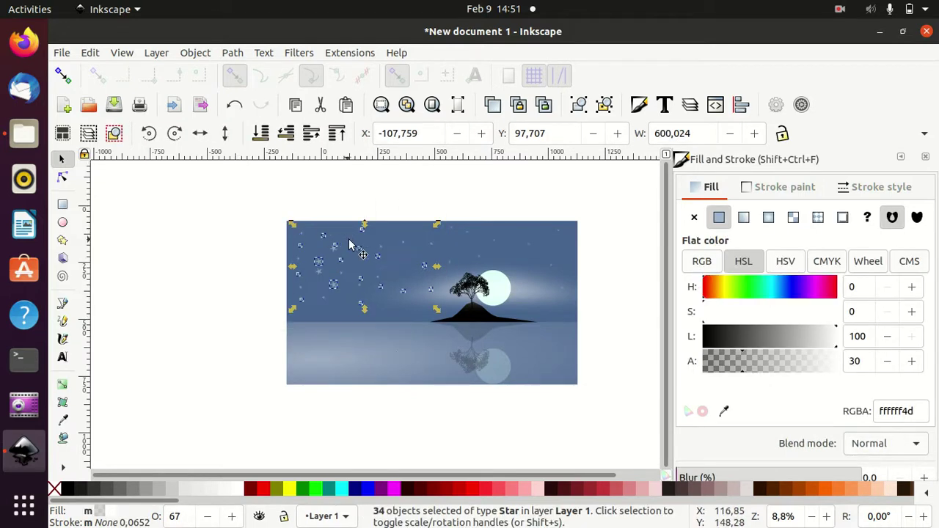
key("Down")
key("Down")
key("Down")
key("Down")
key("Down")
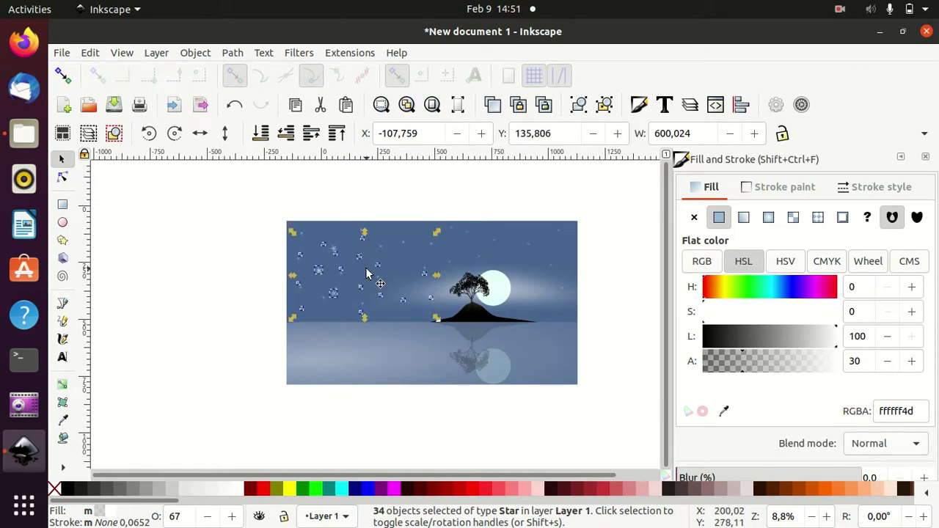
left_click_drag(376, 270, 376, 340)
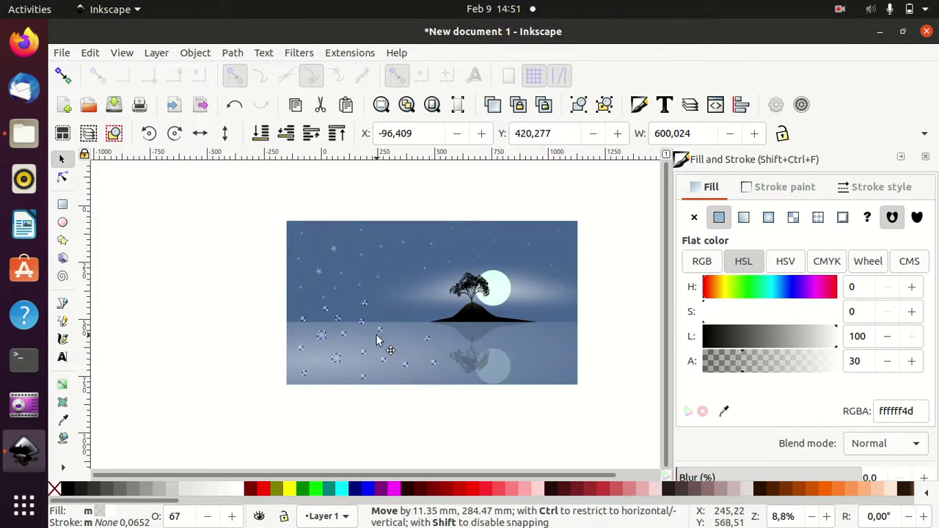
left_click_drag(376, 340, 373, 338)
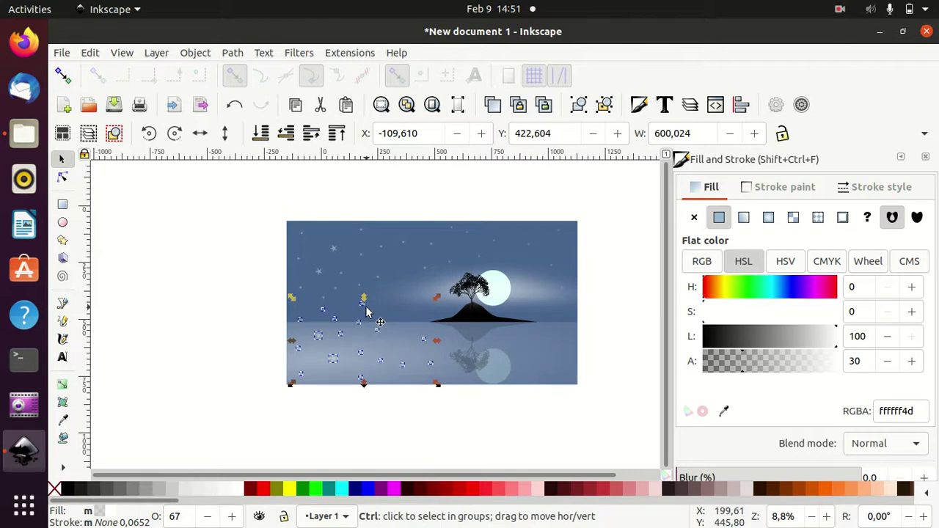
left_click_drag(365, 305, 363, 318)
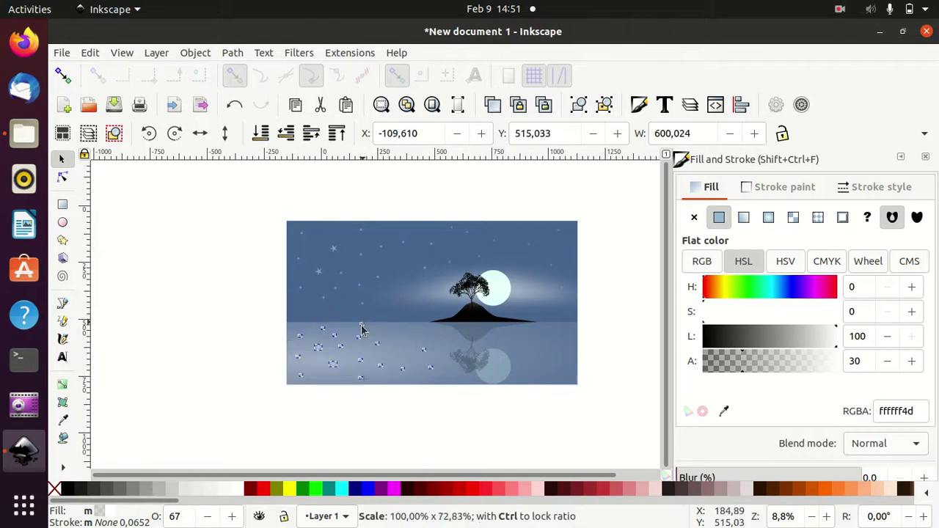
left_click_drag(364, 319, 363, 327)
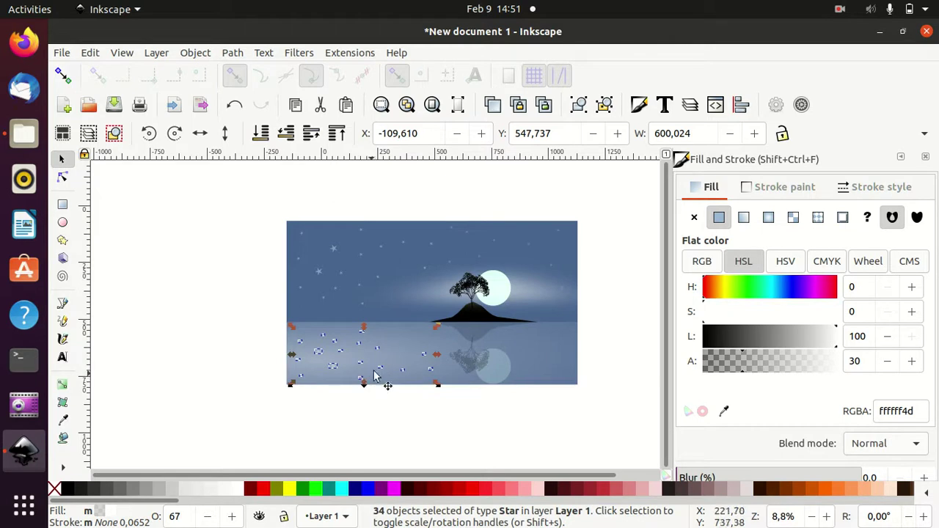
Select the reflected stars in the water and lower their alpha from 30 to 20
left_click(629, 341)
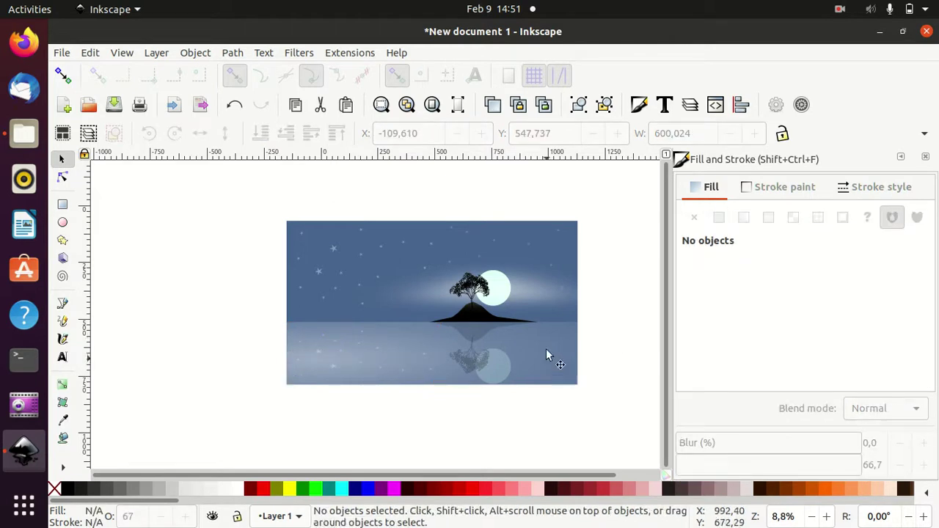
left_click_drag(247, 315, 426, 415)
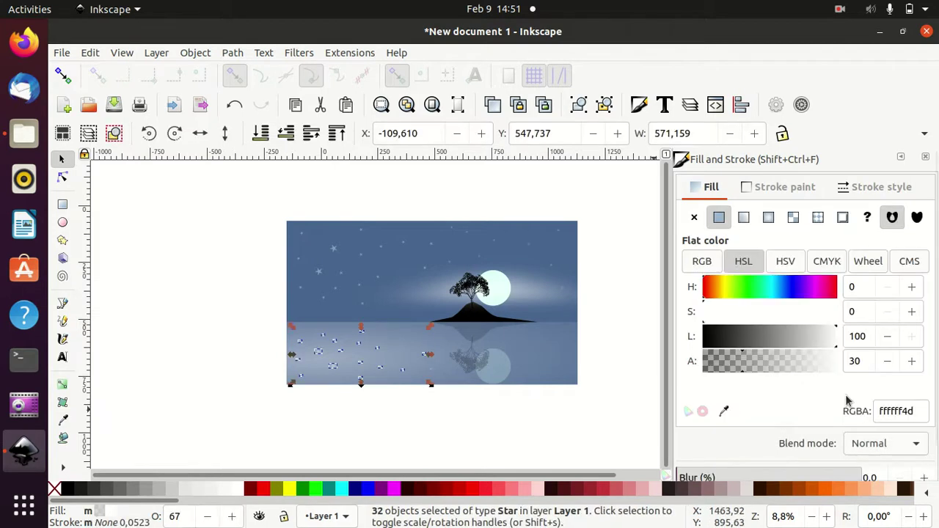
left_click_drag(739, 374, 737, 375)
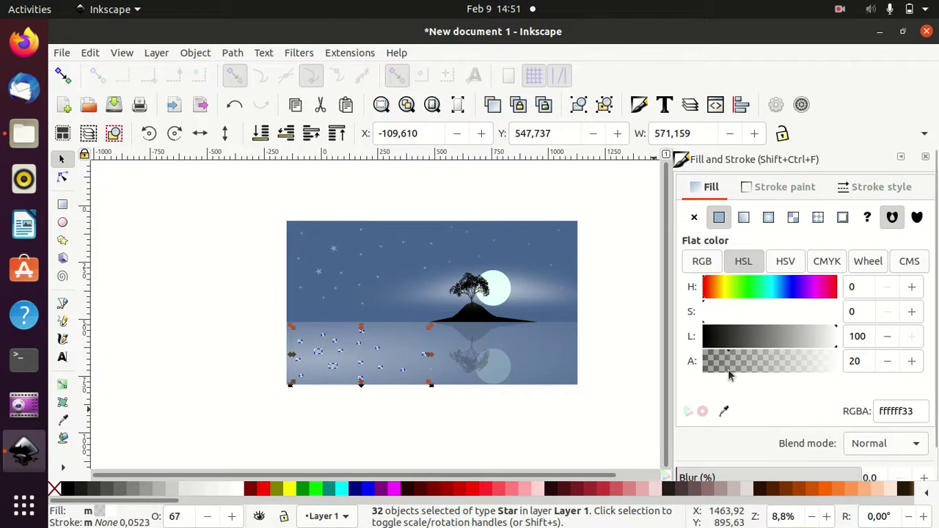
left_click(617, 281)
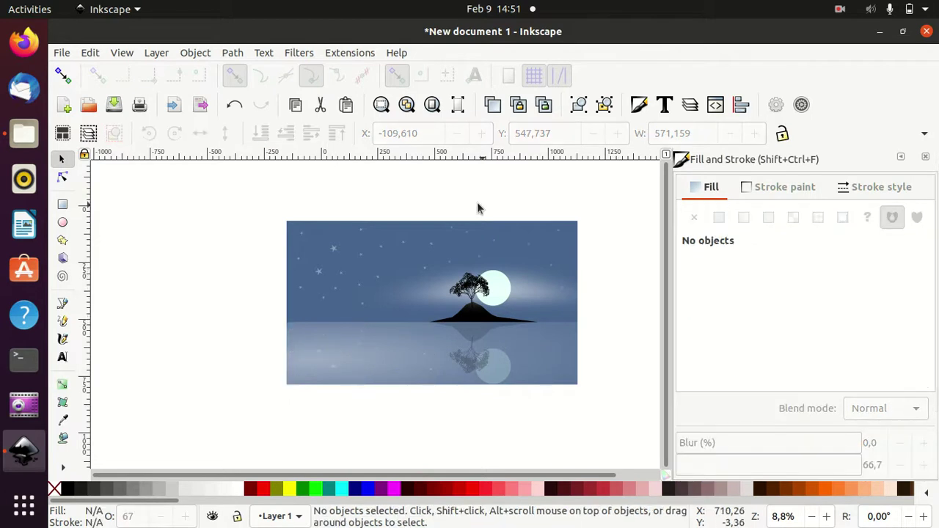
Flip the eight stars near the moon into the water's right side at 20 alpha
mouse_move(442, 200)
left_mouse_down()
mouse_move(580, 276)
mouse_move(599, 277)
mouse_move(596, 269)
left_mouse_up()
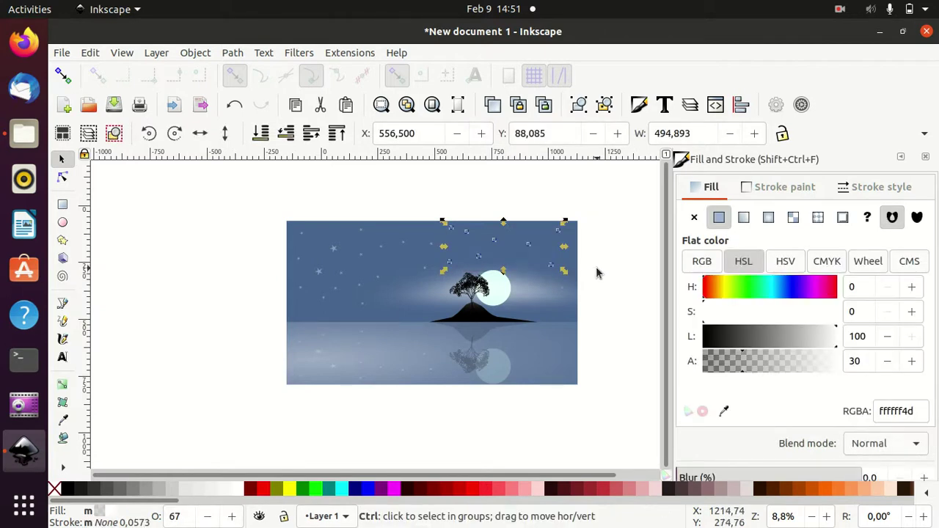
left_click(225, 133)
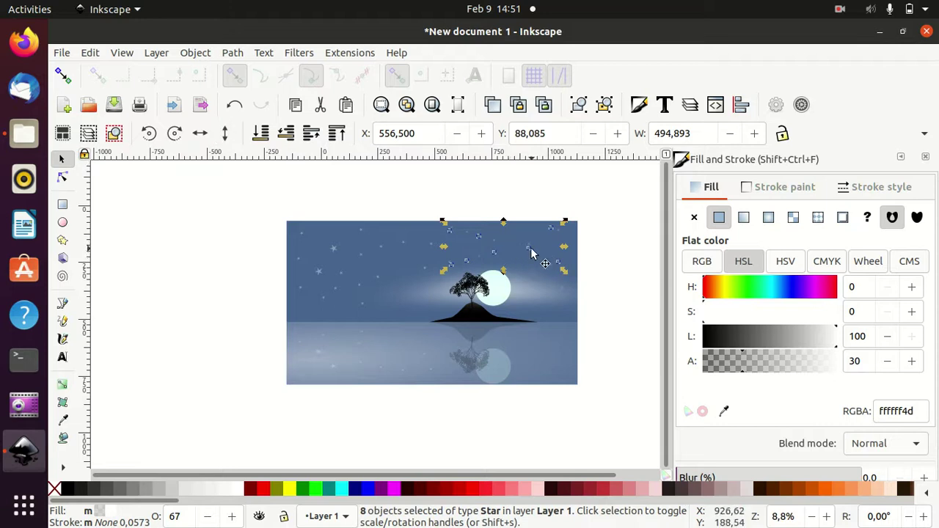
left_click_drag(532, 252, 534, 360)
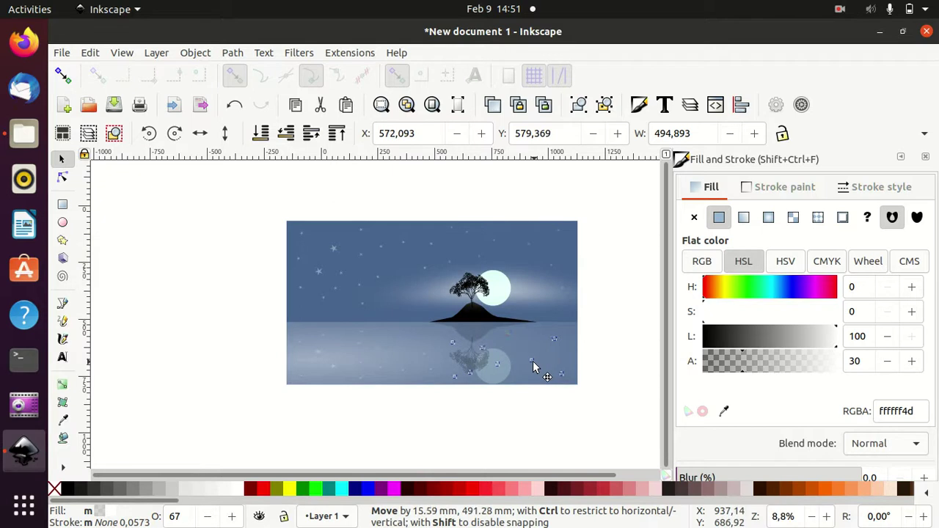
left_click_drag(533, 355, 533, 361)
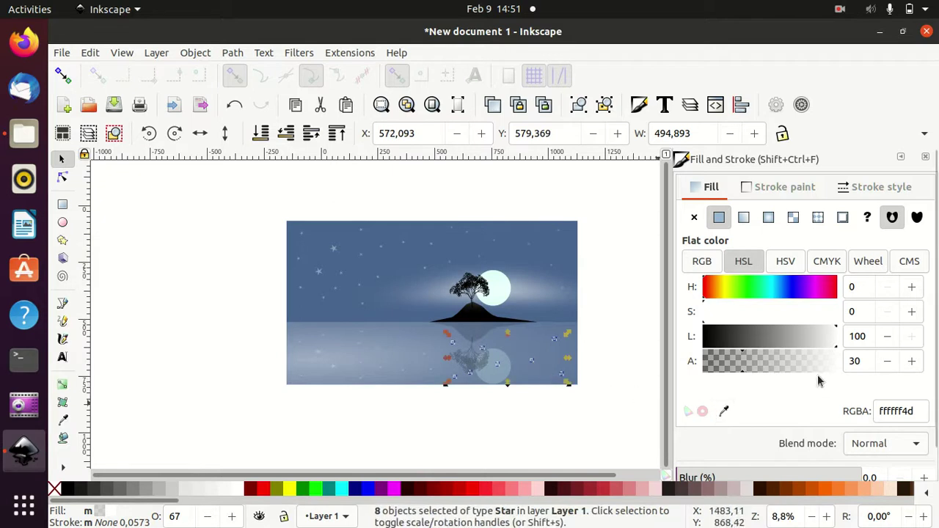
left_click_drag(865, 361, 840, 365)
type("20")
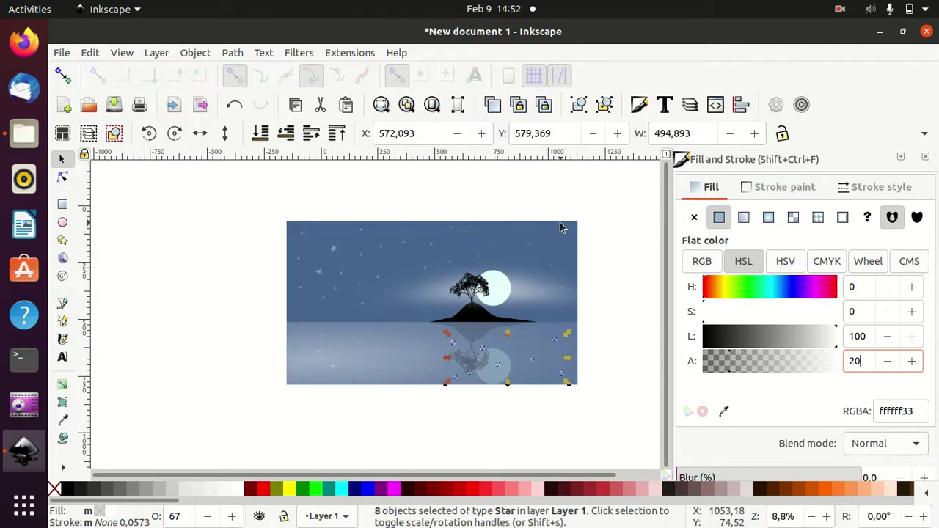
Lower the reflected stars four steps in the stacking order and deselect them
left_click(286, 137)
left_click(285, 138)
left_click(286, 137)
left_click(285, 137)
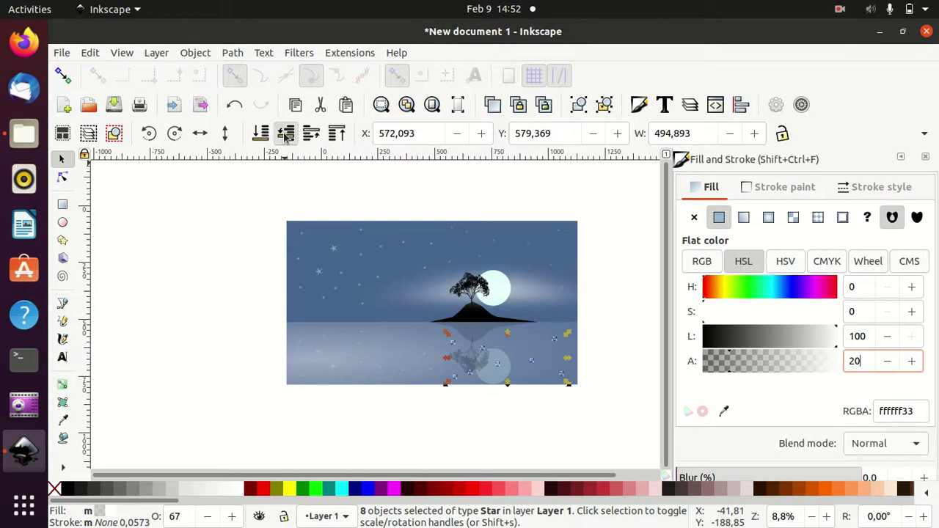
left_click(603, 328)
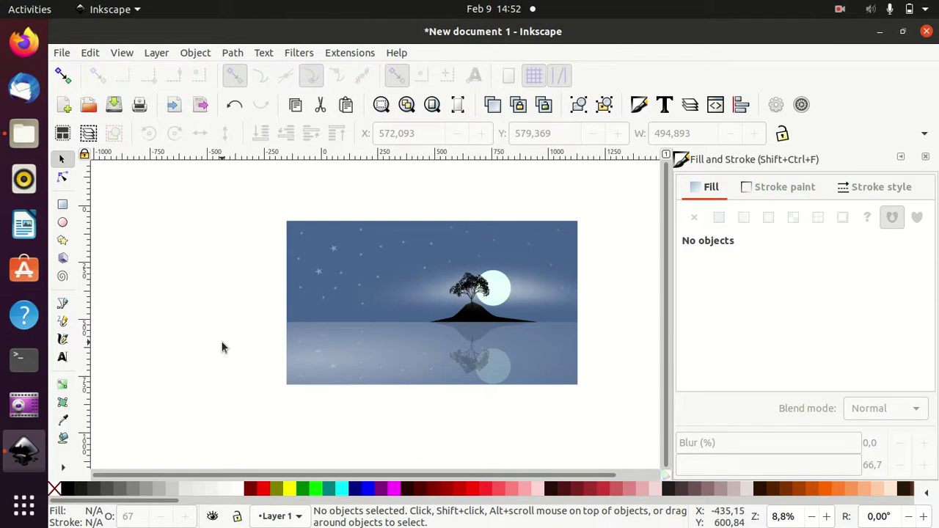
scroll(224, 348, "up", 1, "ctrl")
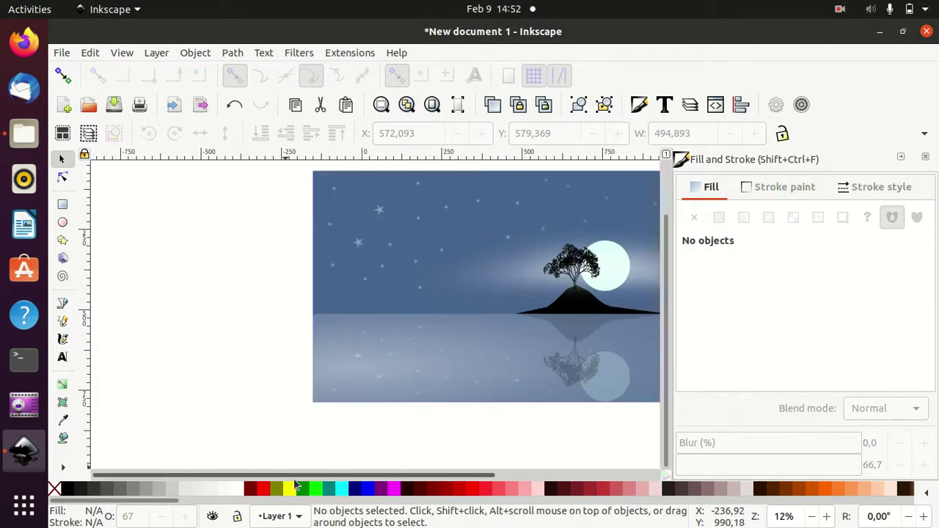
left_click_drag(297, 476, 401, 476)
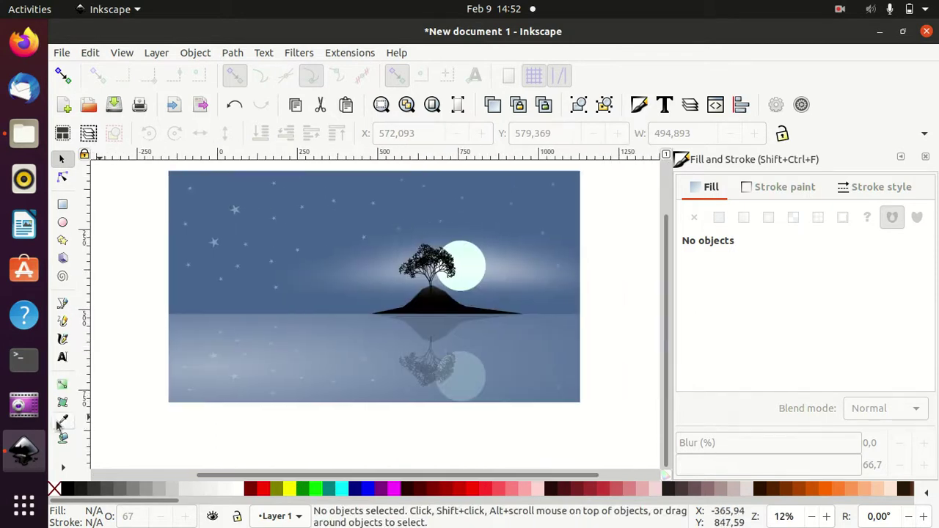
left_click(61, 356)
left_click(497, 380)
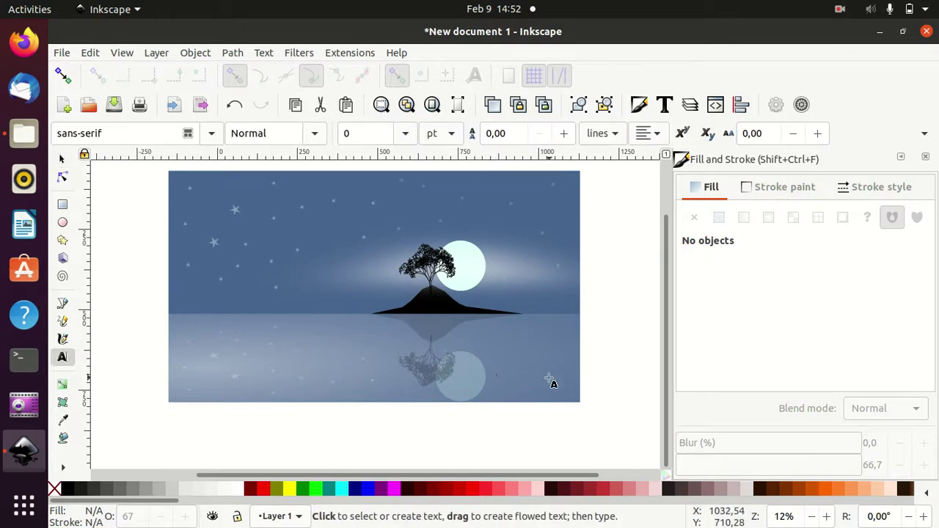
scroll(551, 380, "up", 3)
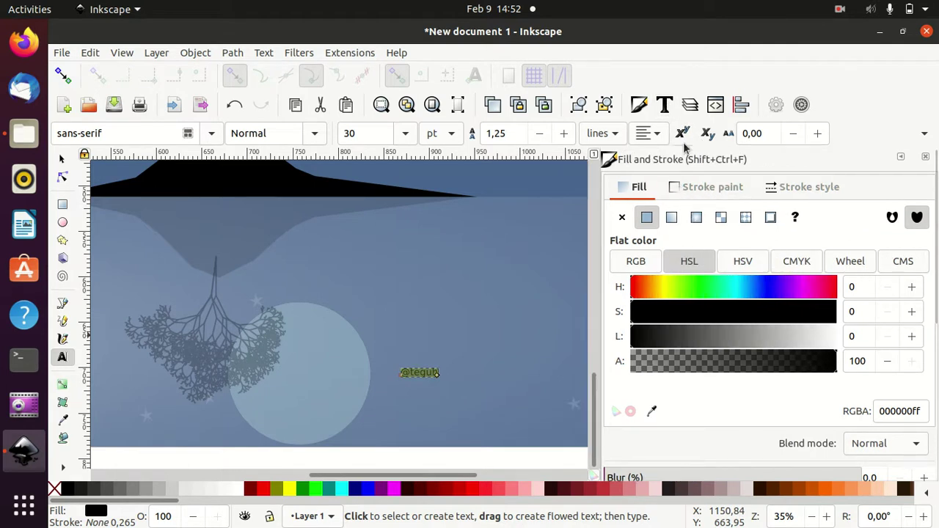
key("shift+ctrl+t")
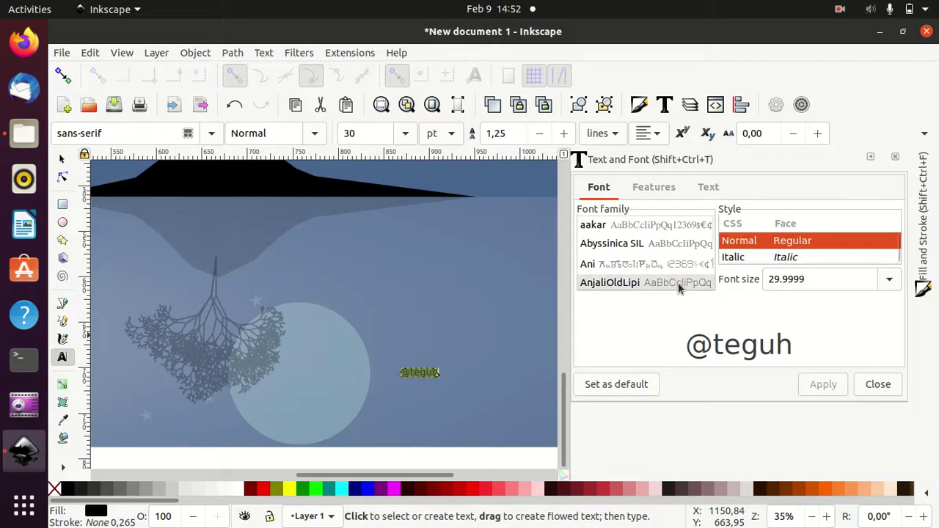
scroll(651, 266, "down", 2)
scroll(650, 268, "down", 1)
scroll(650, 268, "down", 2)
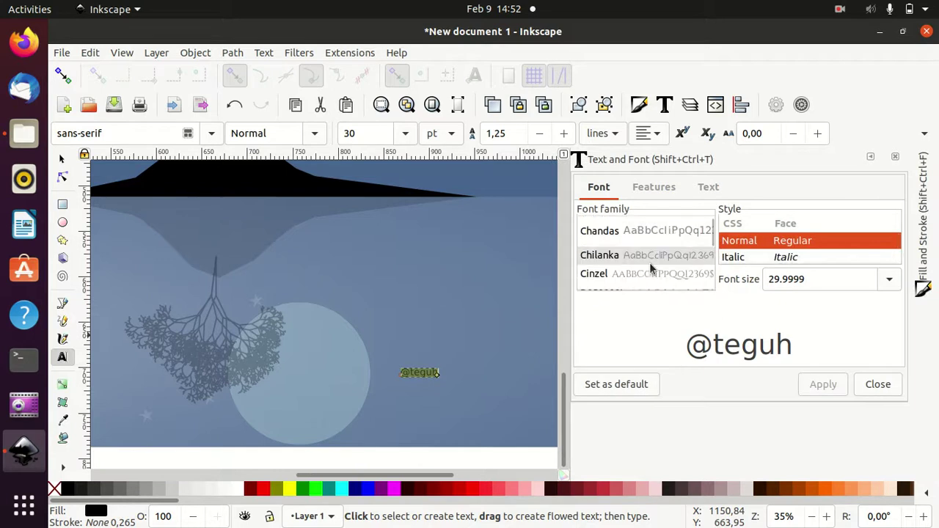
scroll(649, 268, "down", 1)
scroll(650, 268, "down", 1)
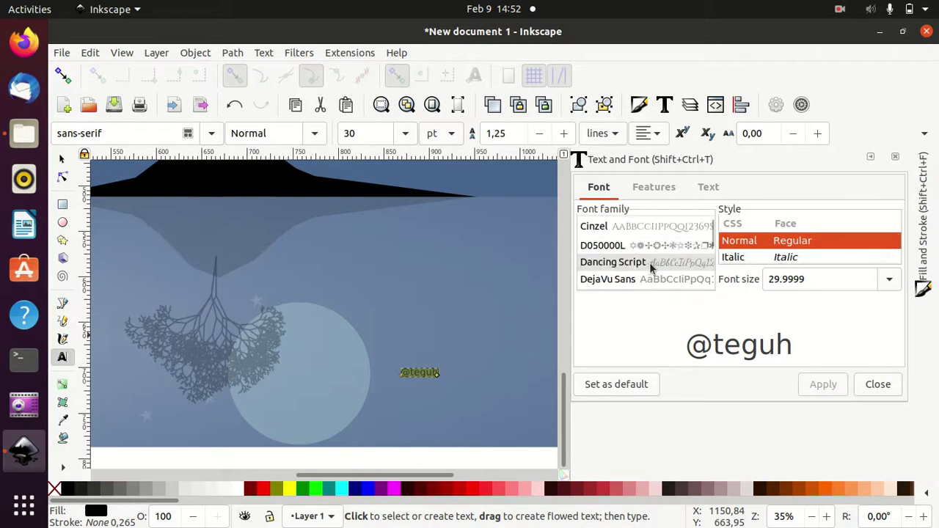
left_click(651, 266)
left_click(823, 387)
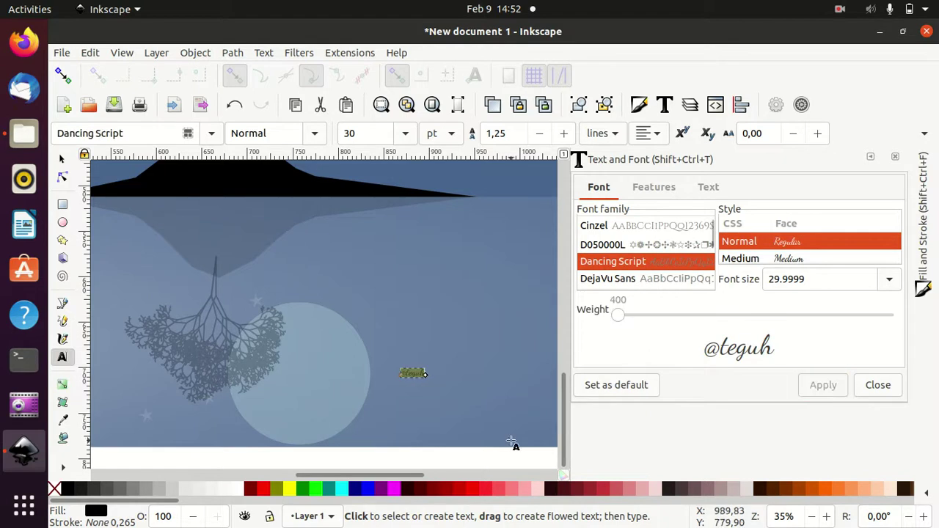
Give the text a flat black stroke 1.265 mm wide, then select it for transforming
left_click(638, 105)
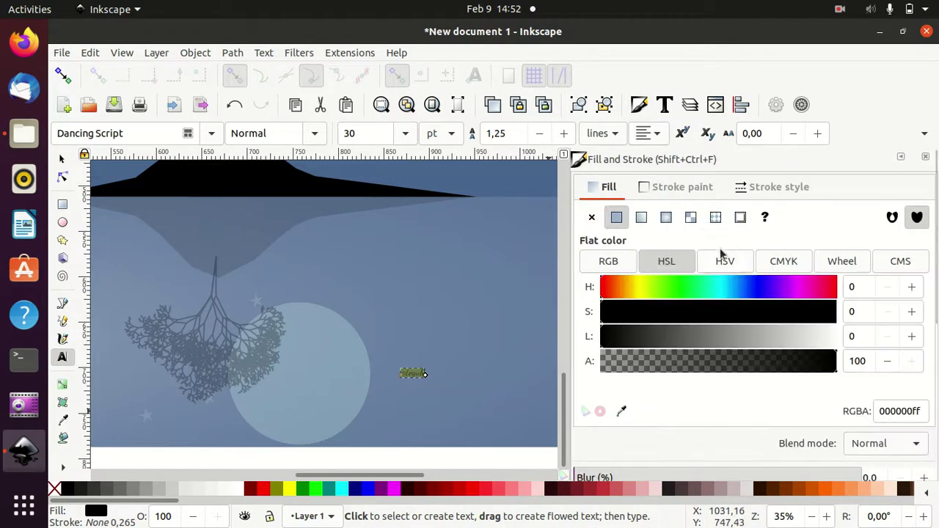
left_click(659, 192)
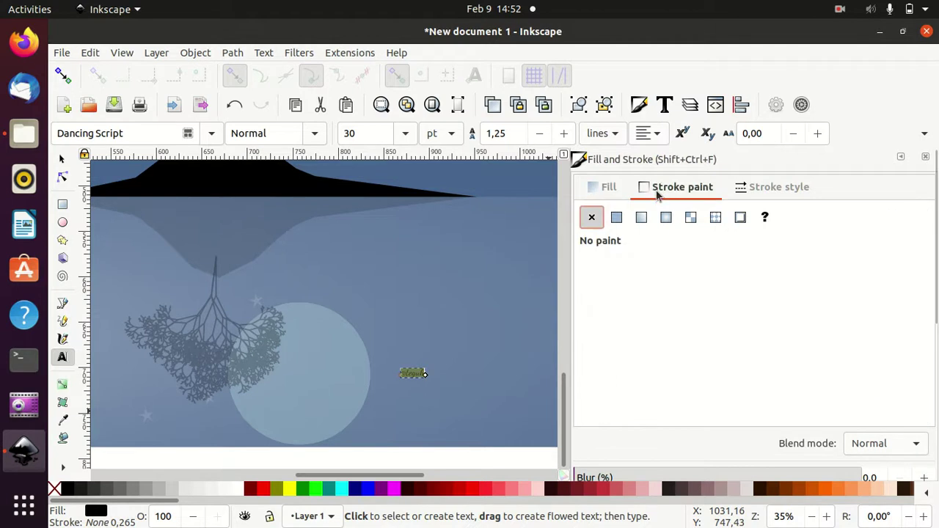
left_click(621, 218)
left_click(752, 191)
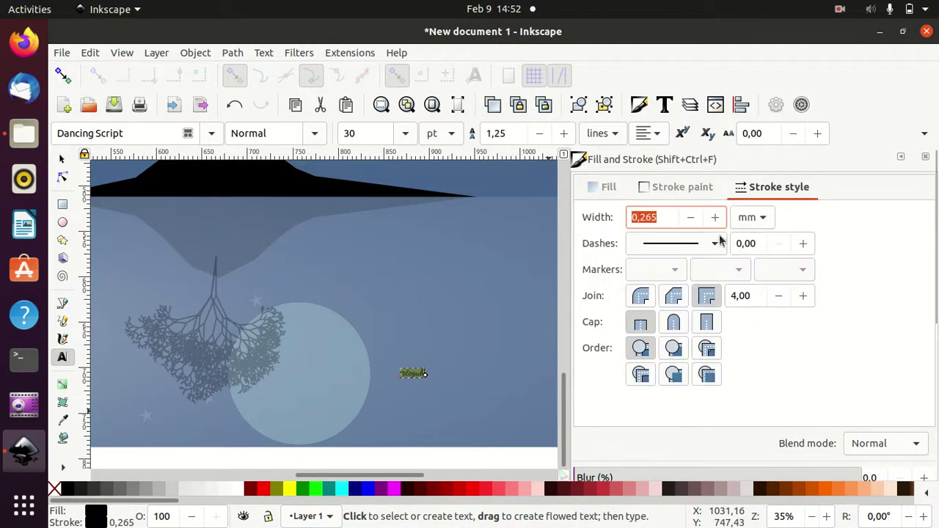
left_click(715, 220)
left_click(715, 220)
left_click(715, 220)
left_click(714, 220)
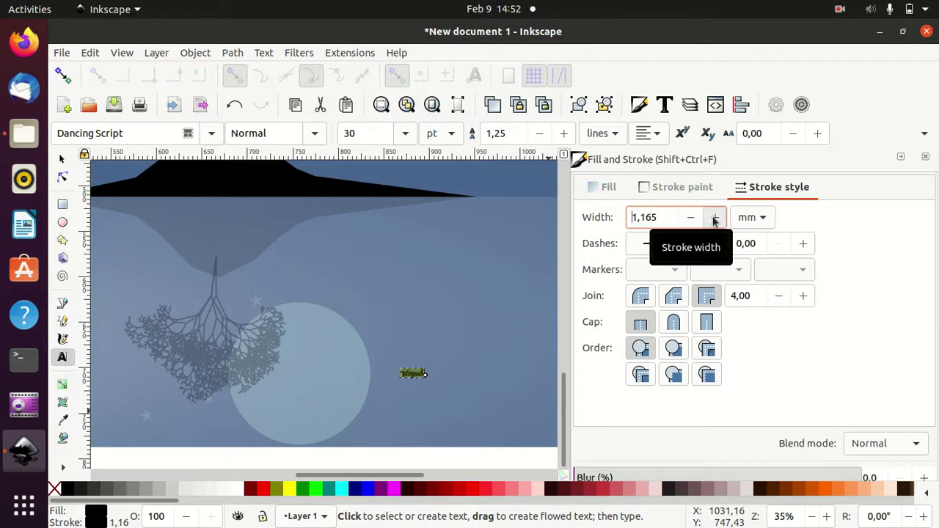
left_click(715, 220)
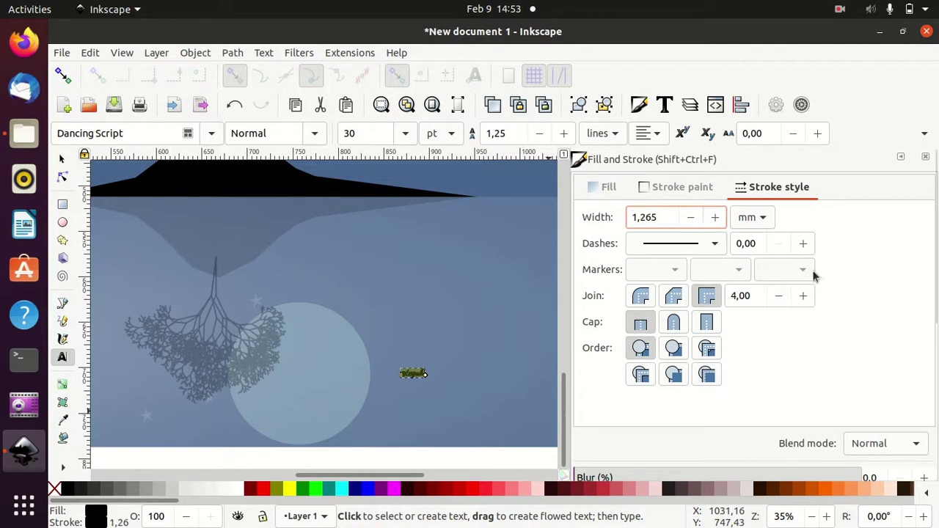
left_click(897, 157)
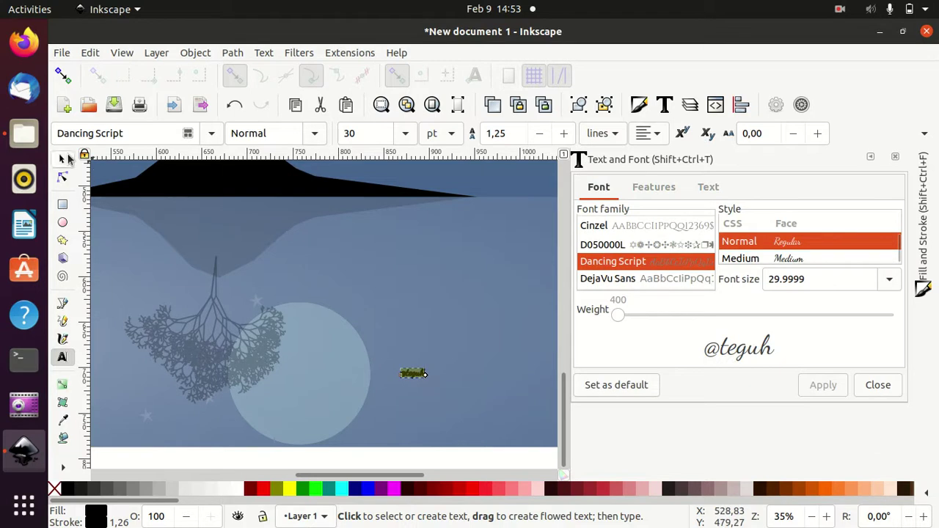
left_click(61, 159)
left_click(413, 373)
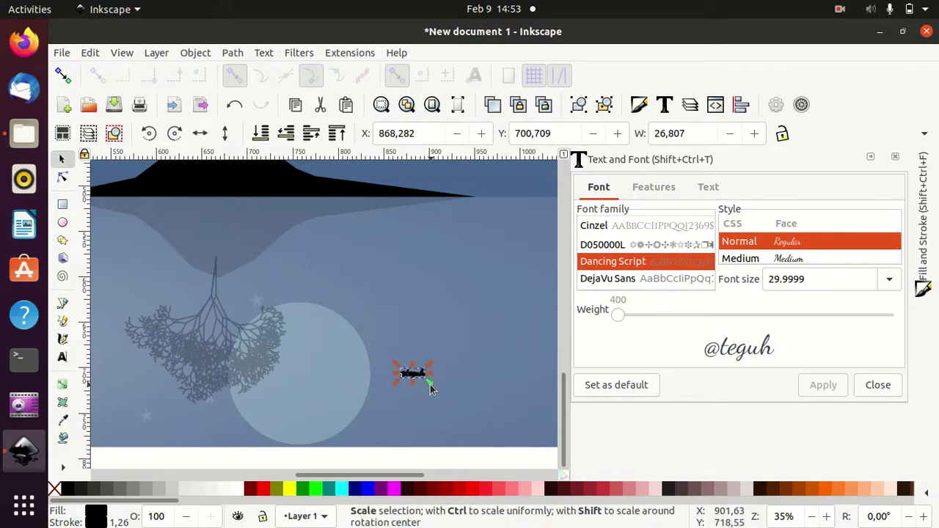
mouse_move(430, 389)
left_mouse_down()
mouse_move(467, 397)
mouse_move(493, 358)
left_mouse_up()
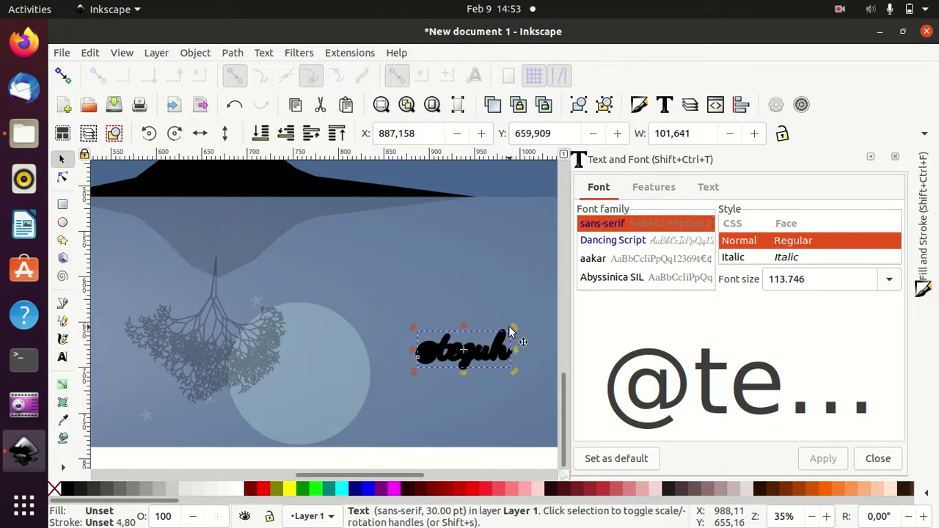
left_click_drag(513, 329, 509, 325)
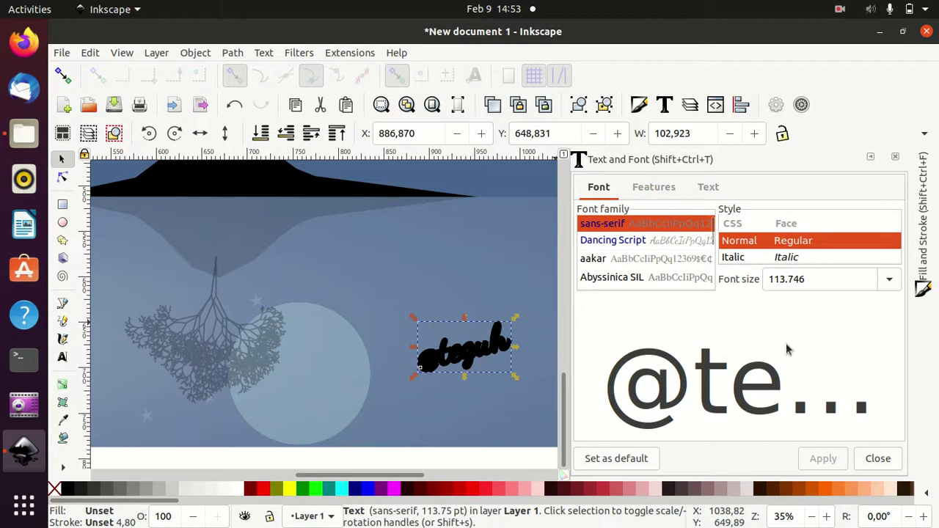
left_click(871, 157)
left_click(640, 105)
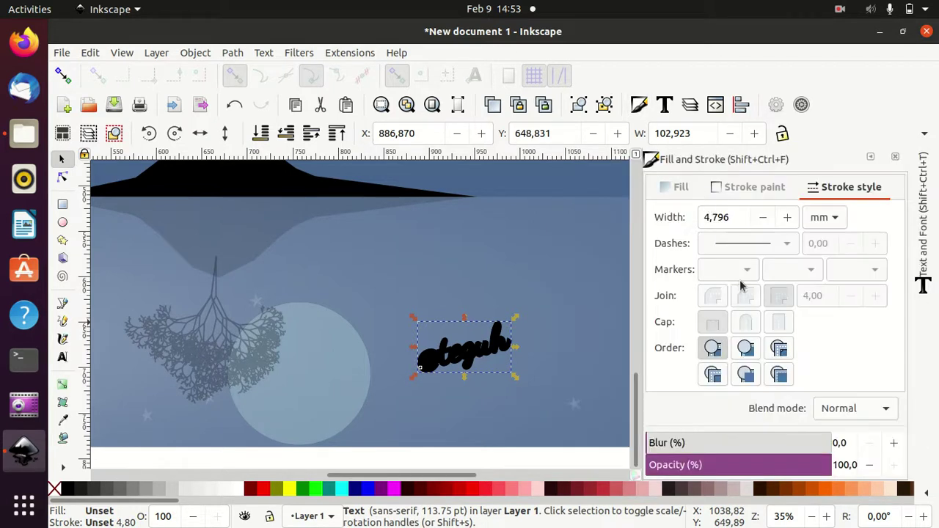
left_click(740, 188)
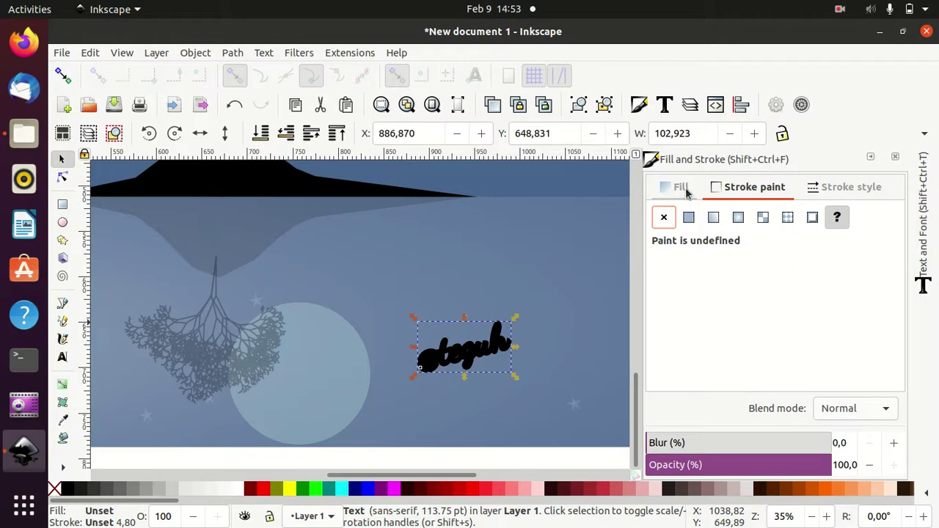
left_click(665, 218)
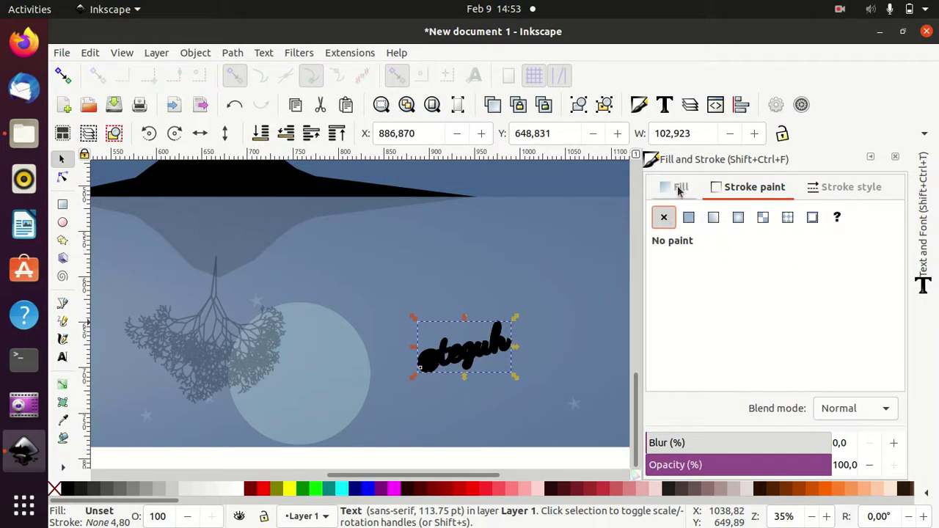
left_click(681, 189)
left_click(690, 219)
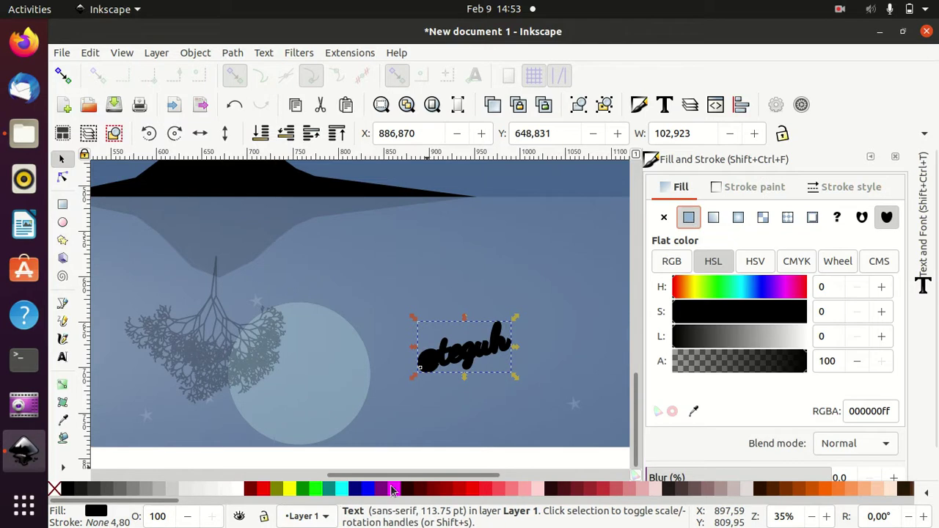
left_click(237, 490)
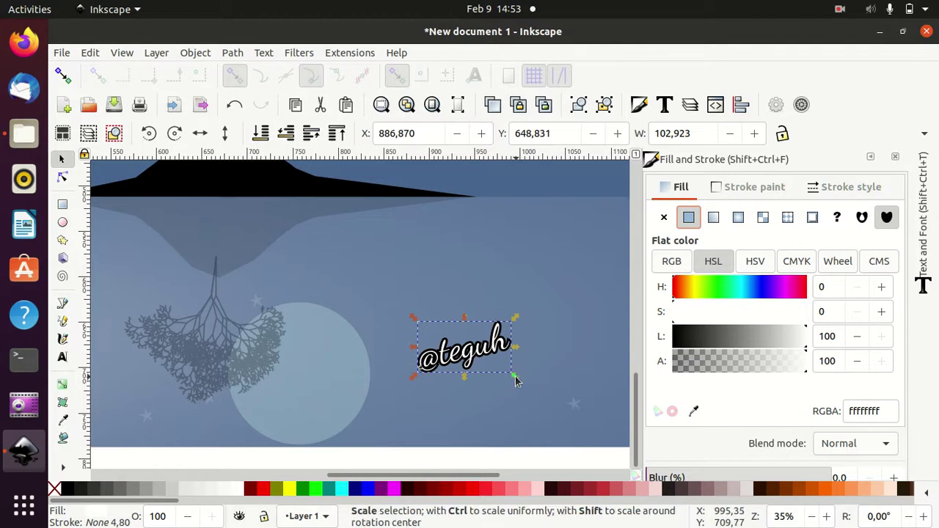
left_click_drag(516, 379, 543, 385)
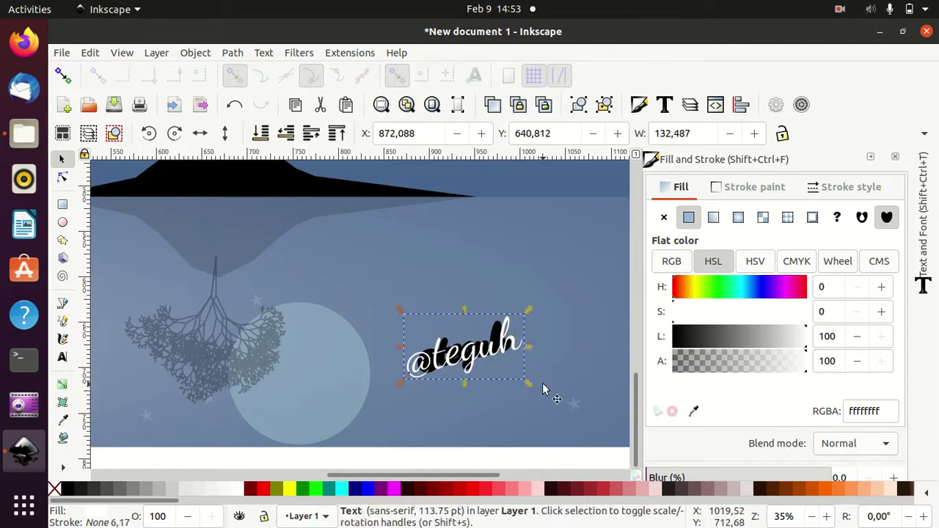
key("ctrl+z")
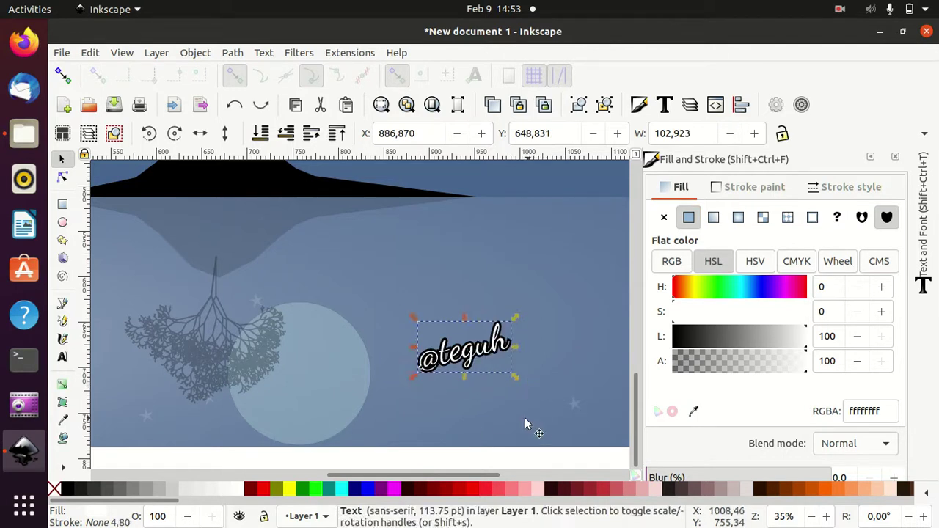
scroll(518, 441, "down", 2, "ctrl")
scroll(517, 440, "down", 1, "ctrl")
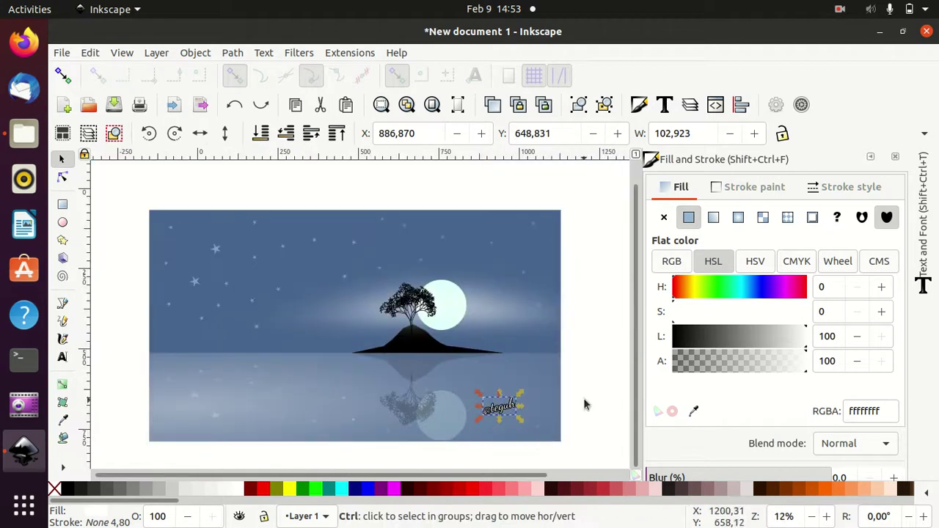
left_click(595, 420)
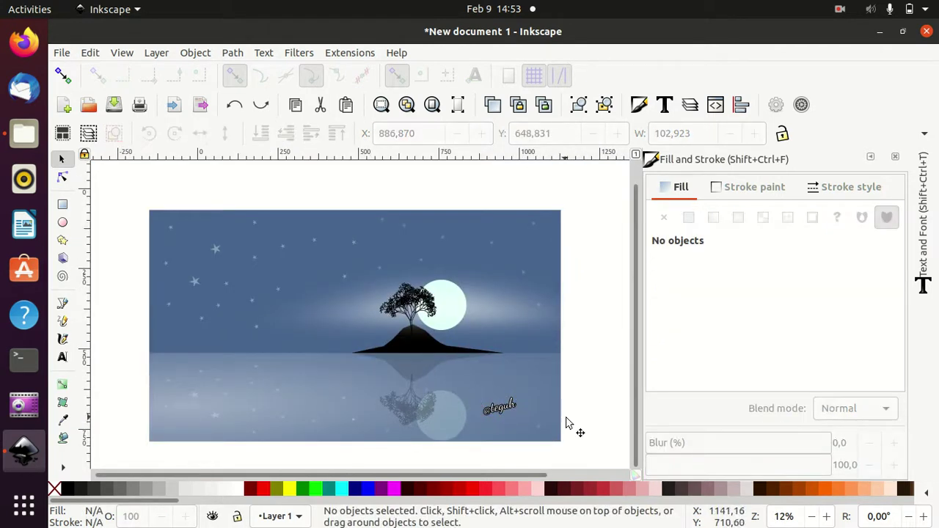
scroll(585, 400, "down", 1)
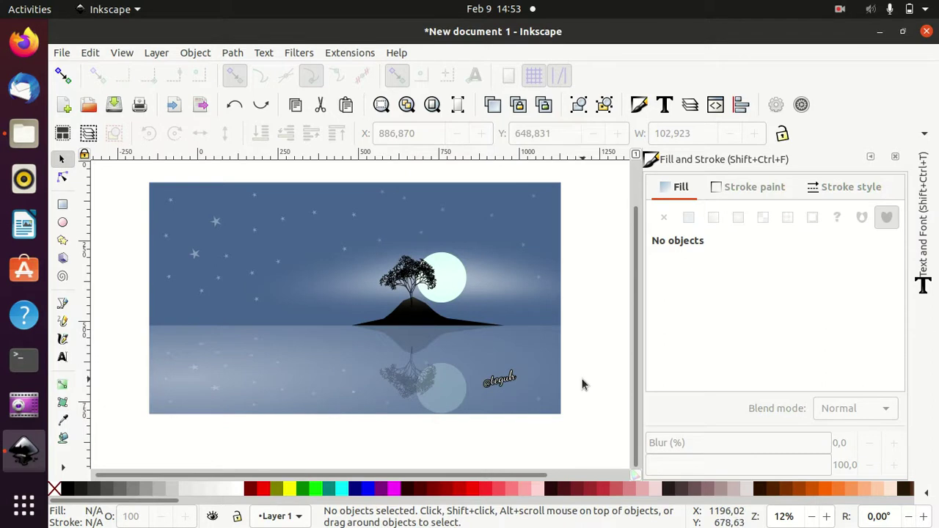